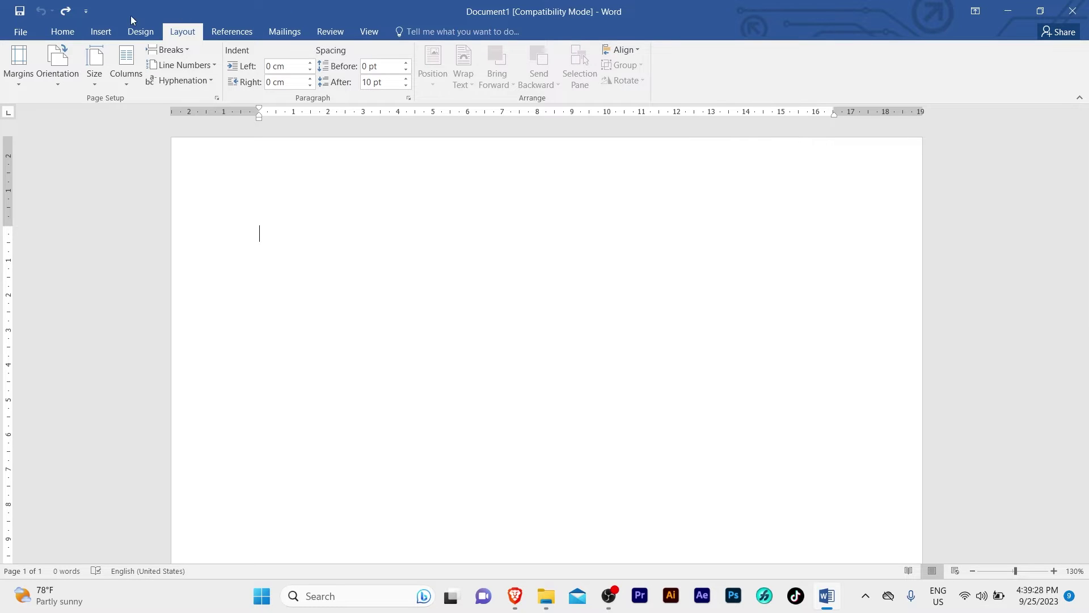
Change the blank document's paper size to A4 (21 cm x 29.7 cm)
click(54, 30)
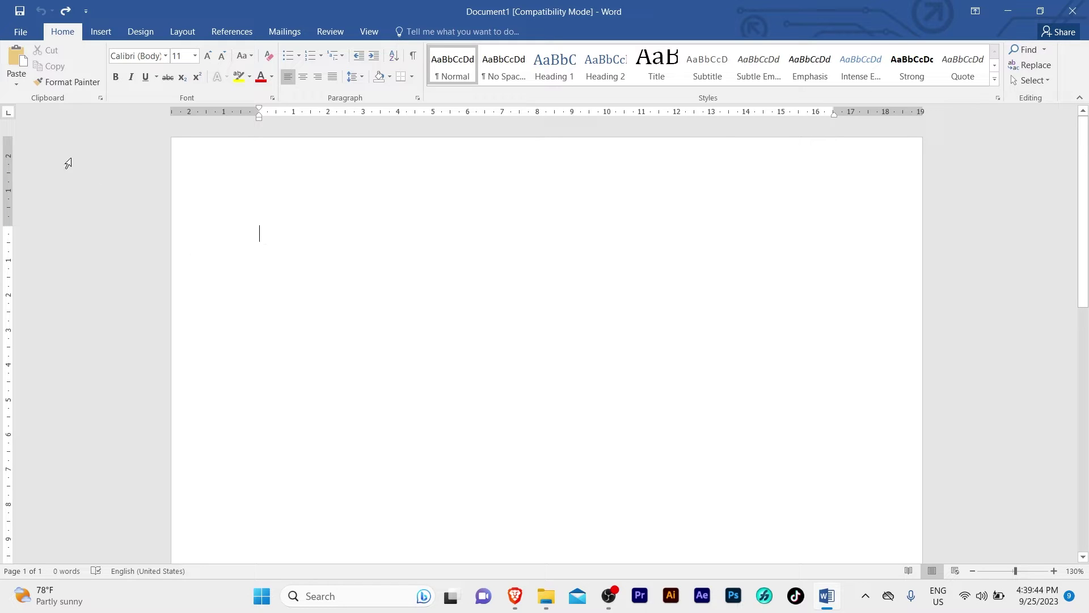
click(177, 33)
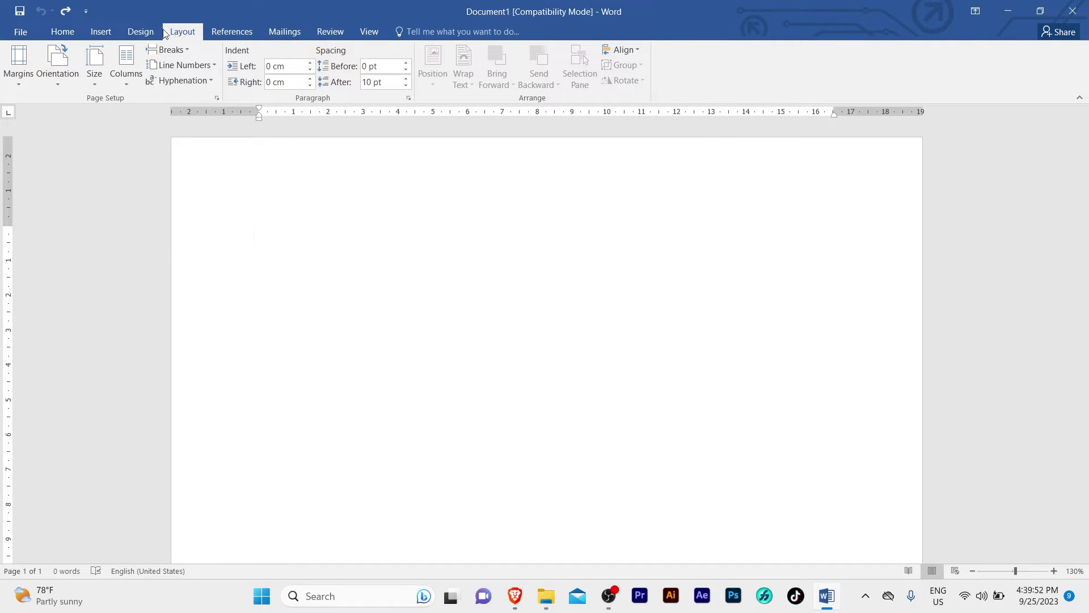
click(101, 77)
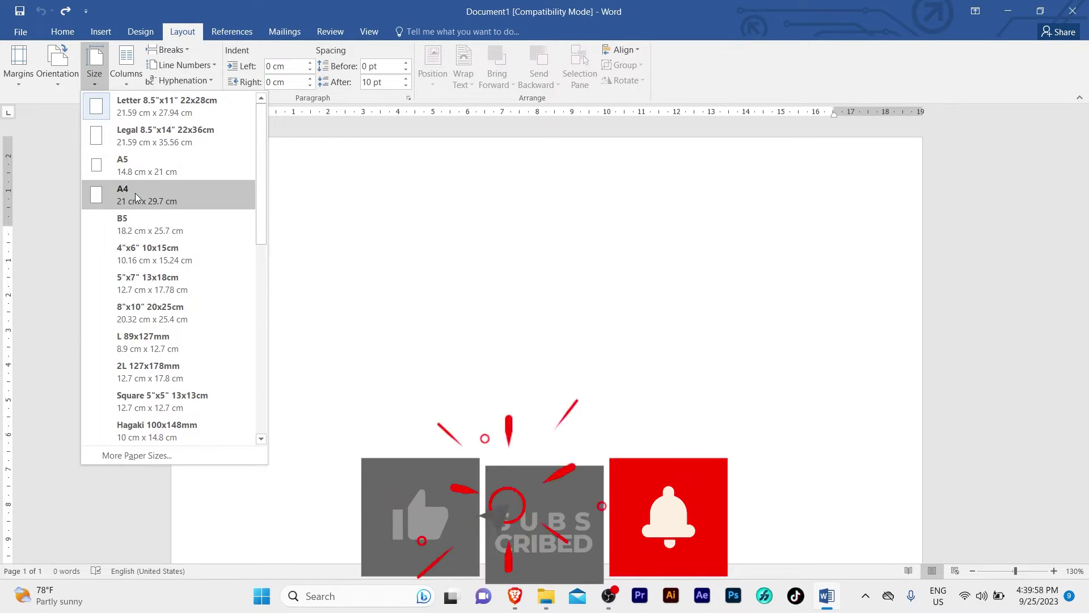
click(152, 193)
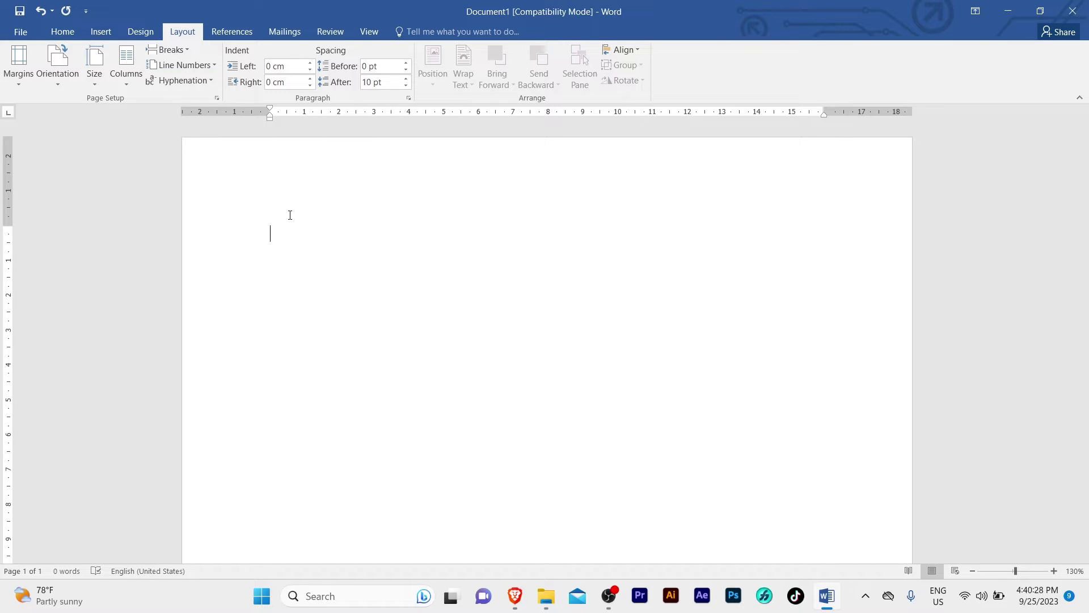
Insert a Blank header, delete its [Type here] placeholder, and zoom the page to 170%
click(103, 34)
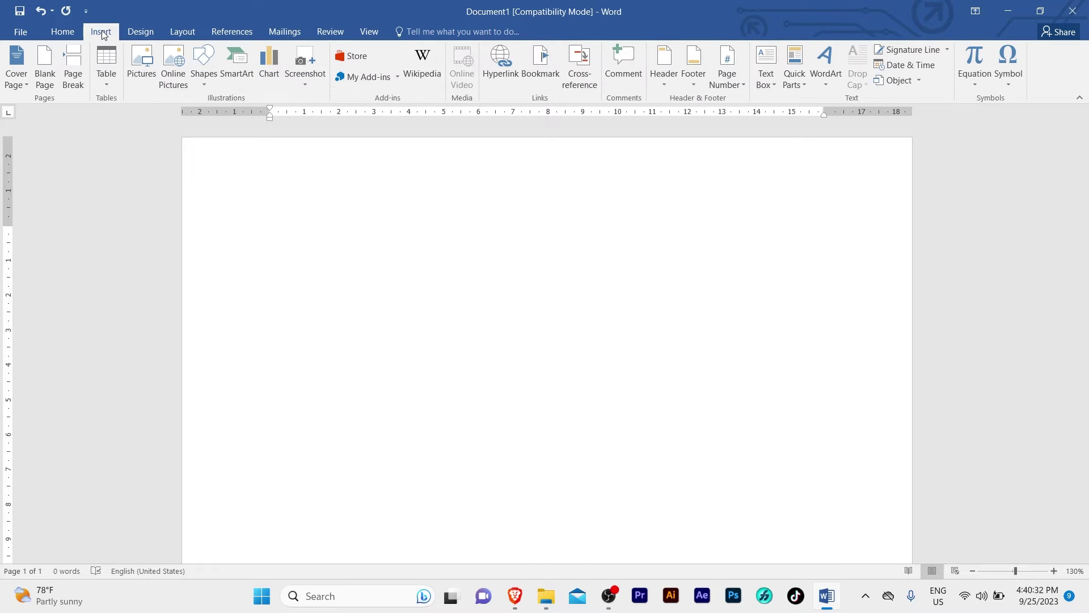
click(665, 79)
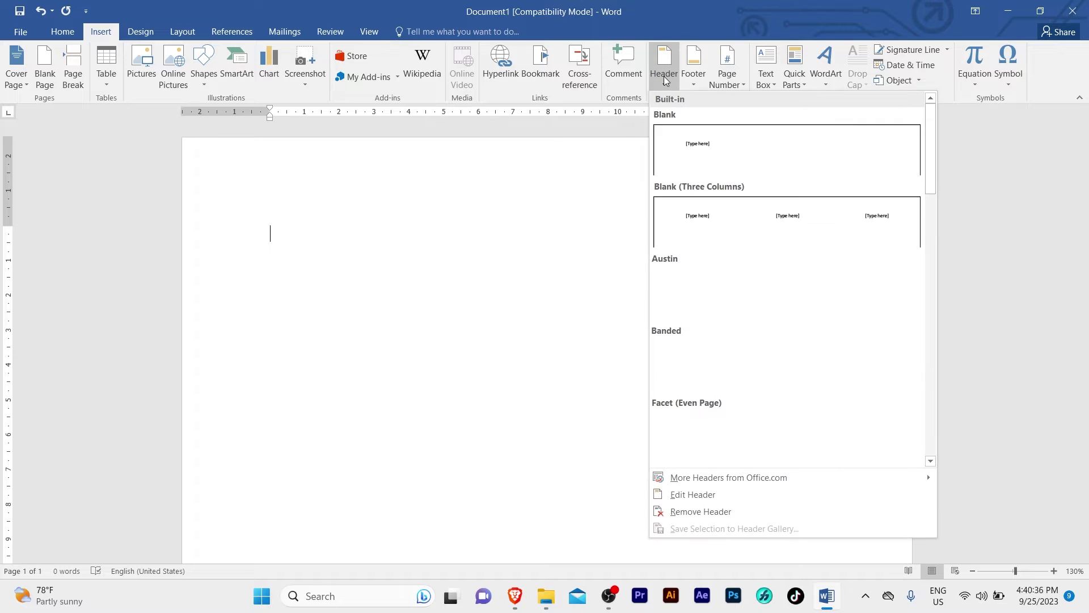
click(697, 140)
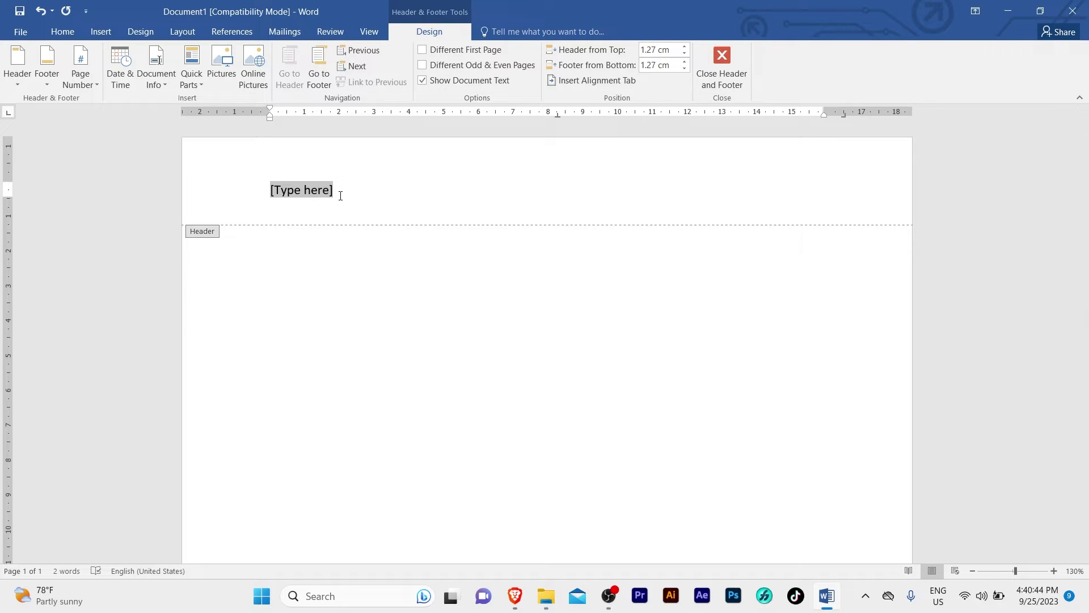
key(Delete)
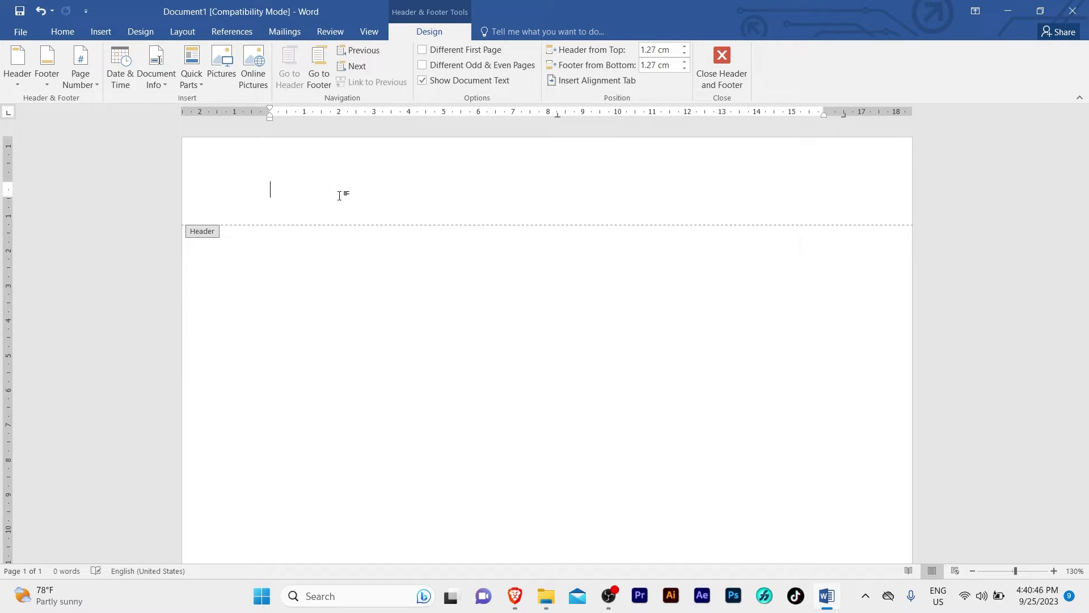
click(1054, 571)
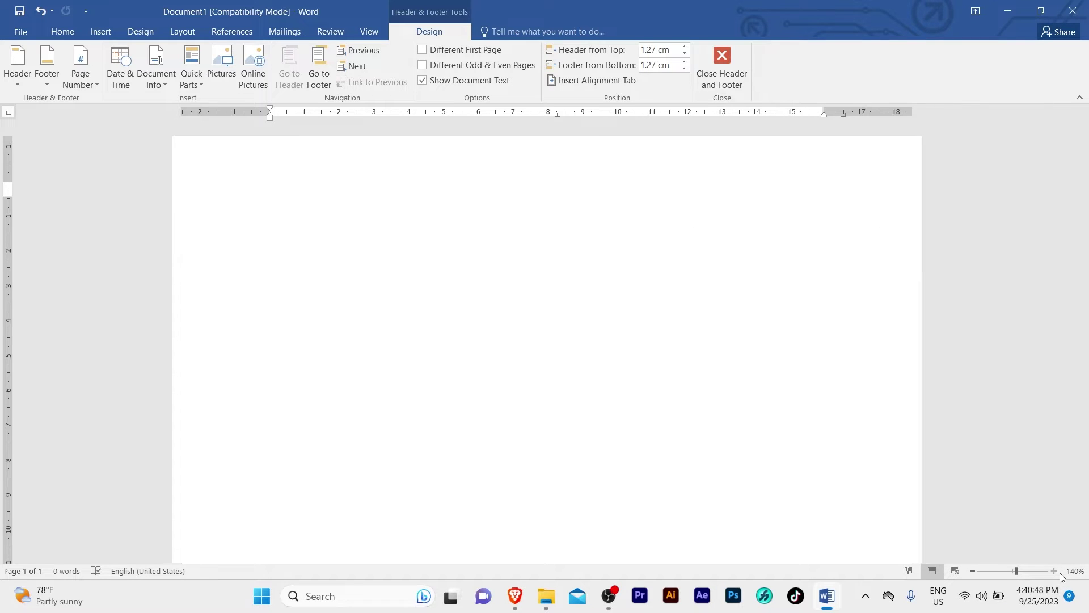
click(1054, 570)
click(1054, 570)
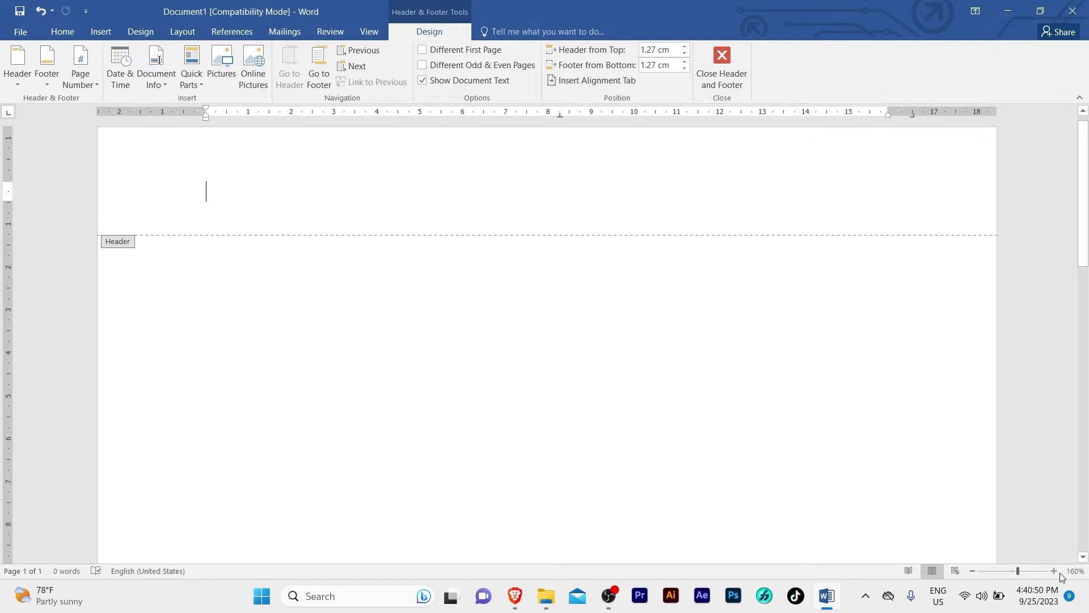
click(1054, 571)
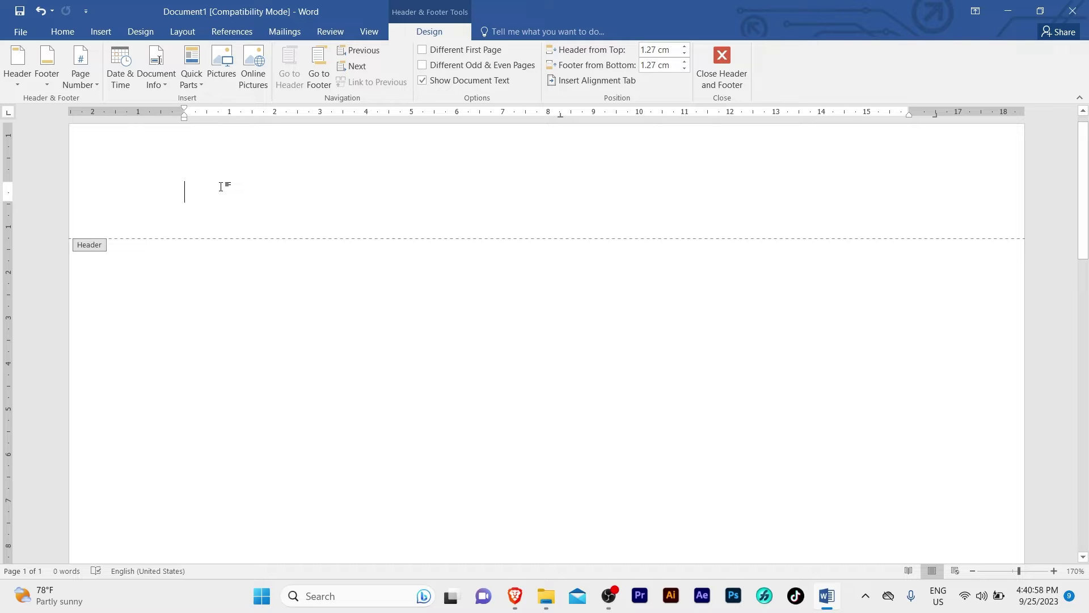
Switch the header font to Aakriti and type विद्यालय कोड नं. २००२१०००२
click(63, 32)
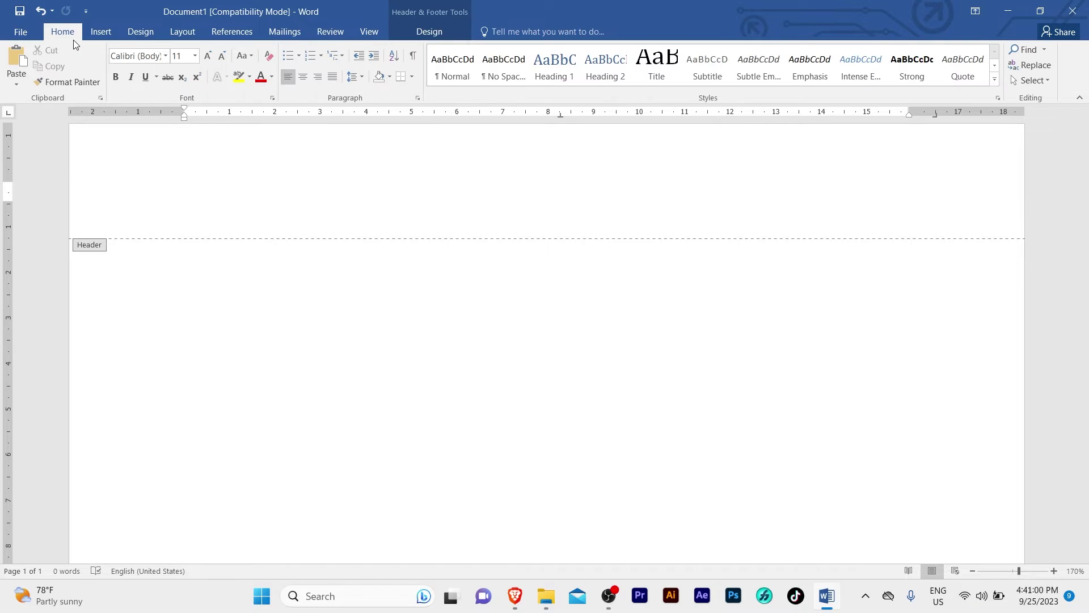
click(158, 56)
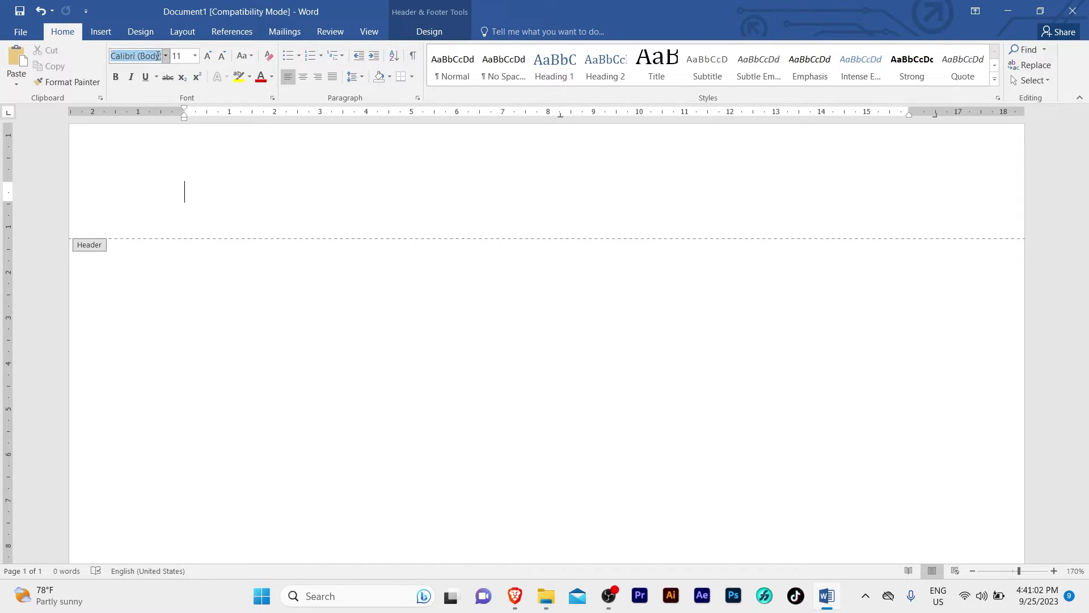
text(A)
key(BackSpace)
key(BackSpace)
text(Aakriti)
key(Return)
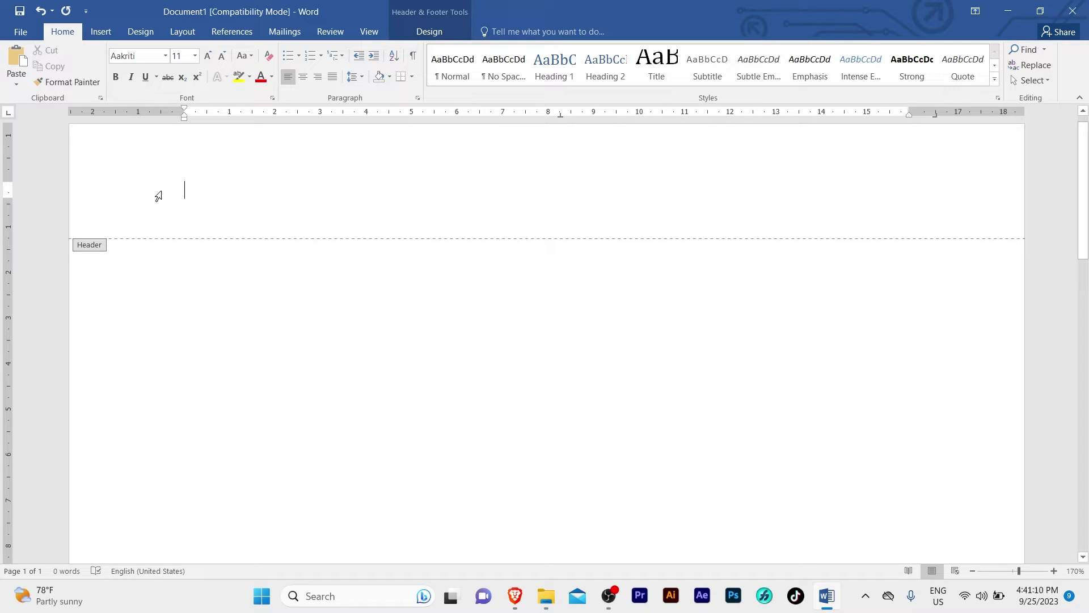
text(विद्यालय को)
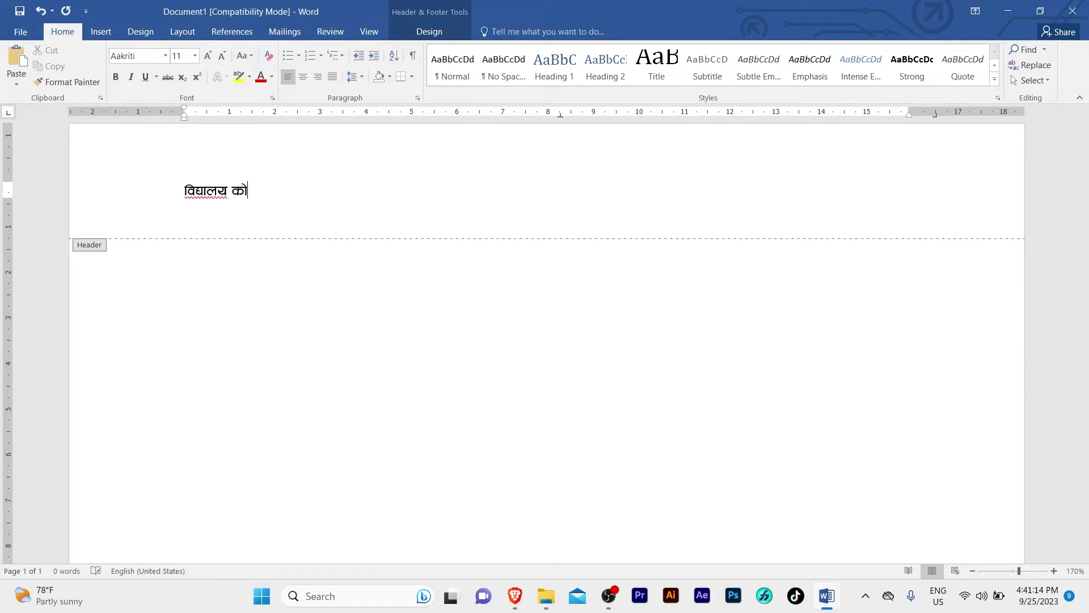
text(ड नं. २००२१०००२)
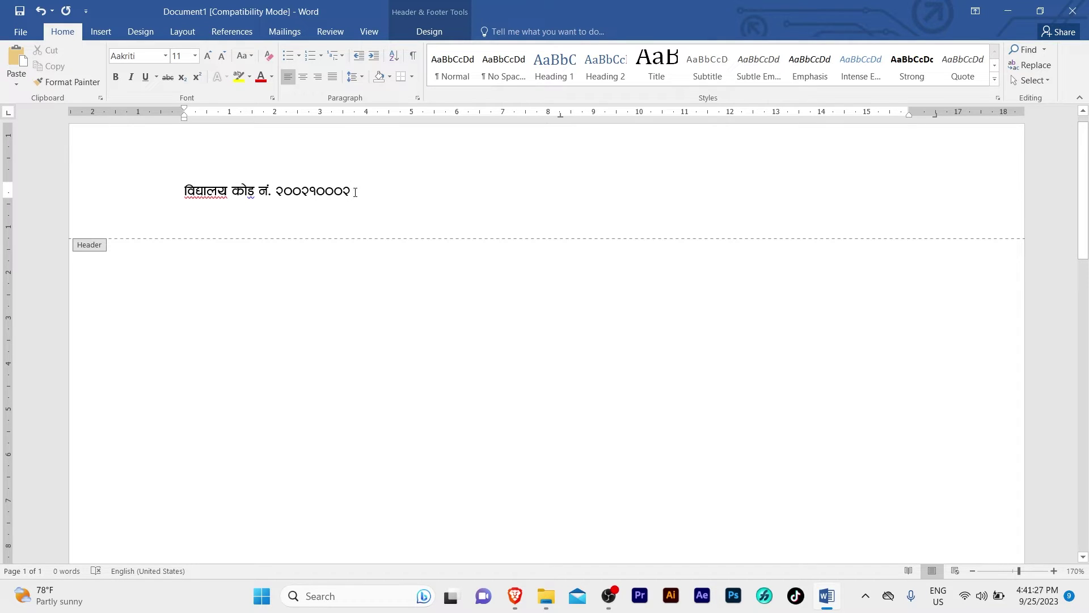
Make the school code line right-aligned, bold and 13 pt, then start a new line
drag(354, 194, 196, 192)
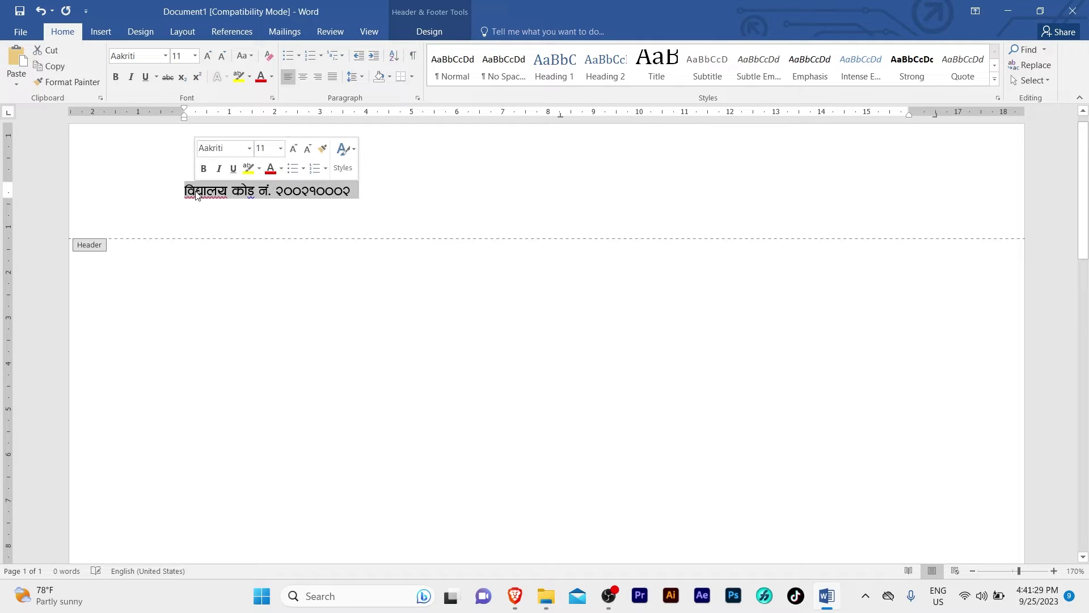
click(318, 77)
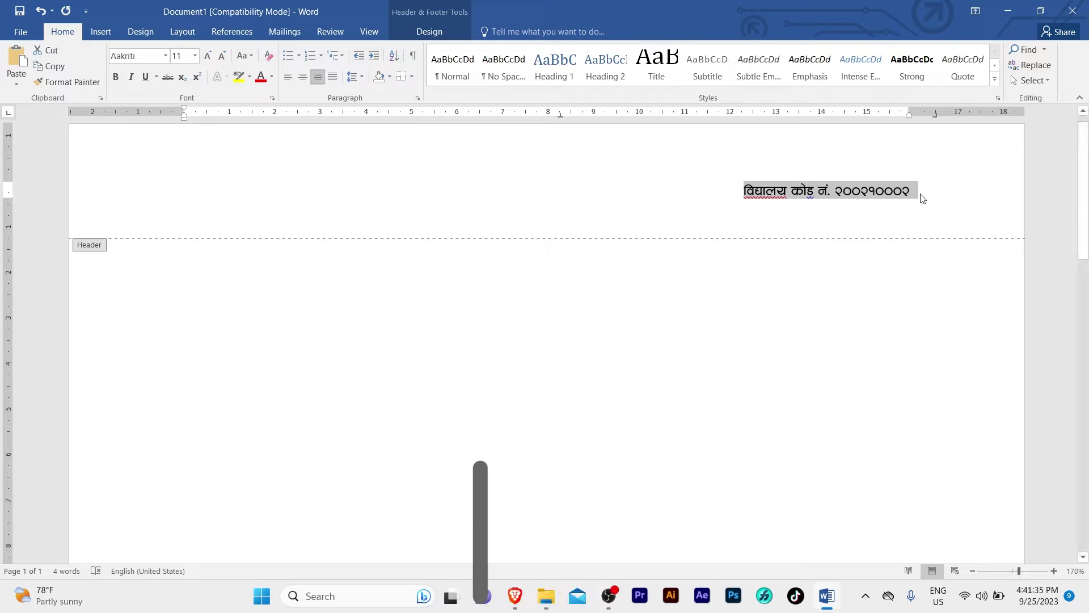
click(116, 77)
click(179, 56)
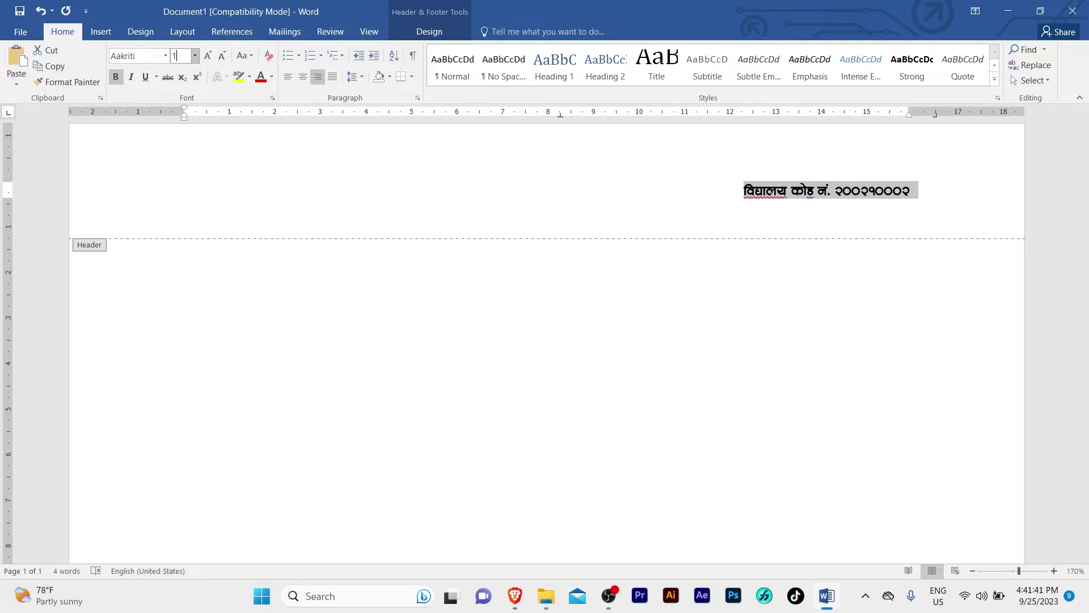
text(13)
key(Return)
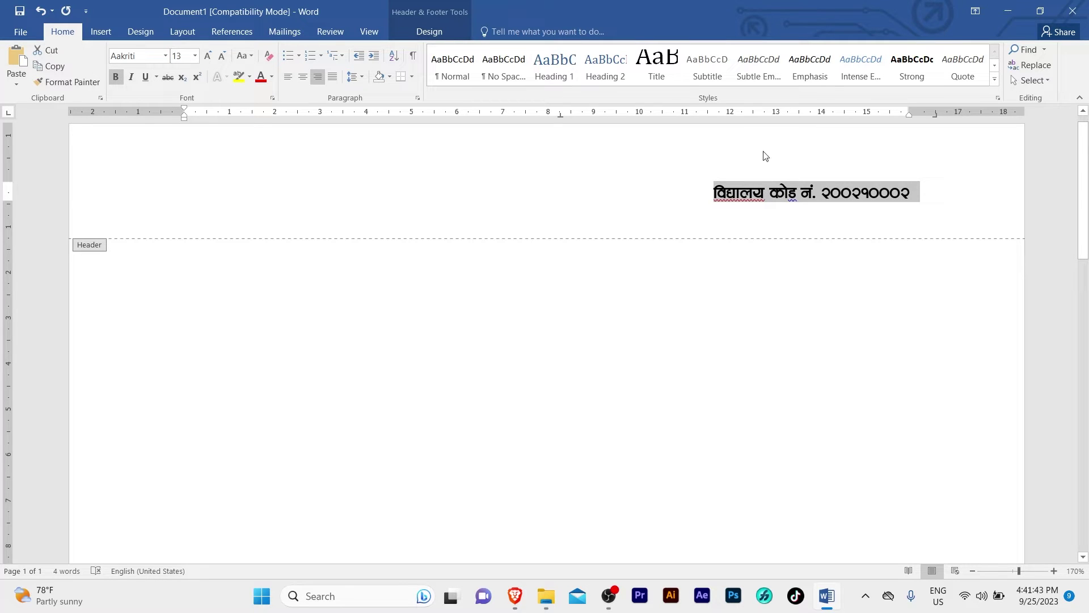
click(916, 197)
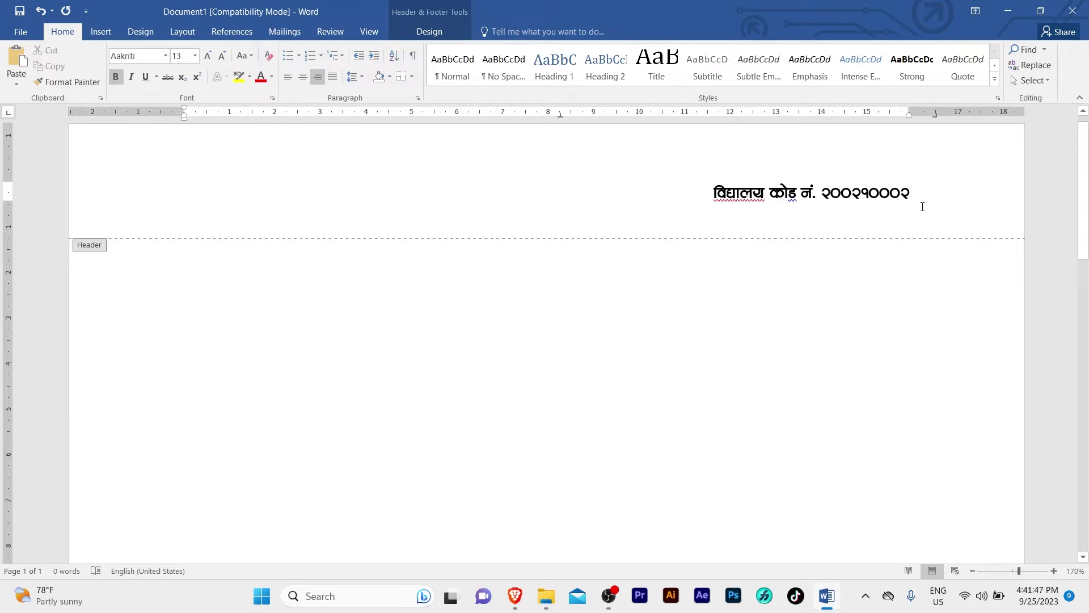
key(Return)
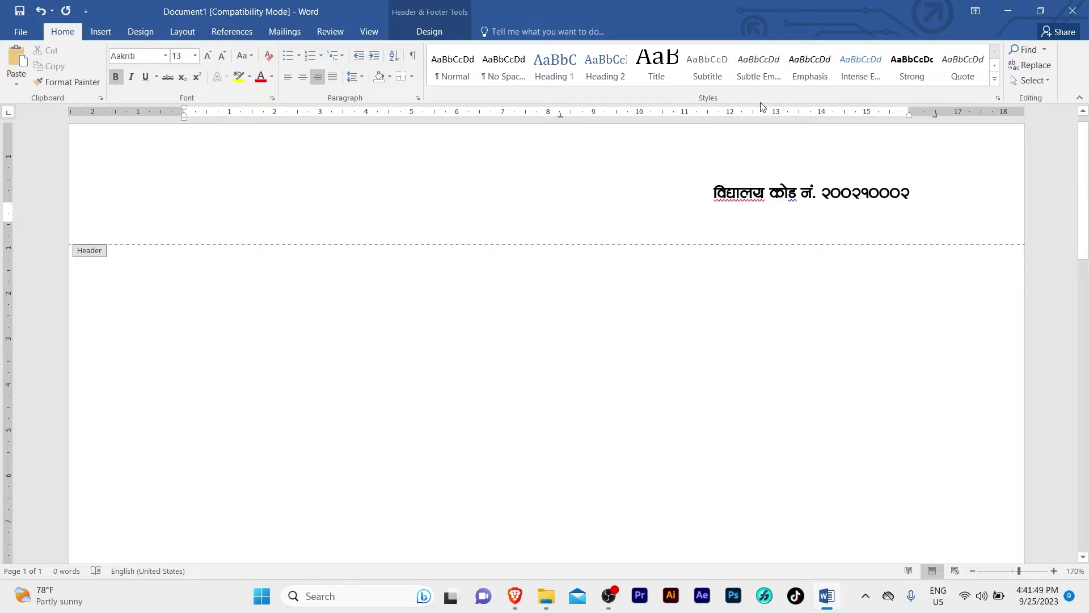
Type श्री सतिदेवी आधारभूत विद्यालय left-aligned in Ganess and enlarge it to 24 pt
click(289, 80)
click(140, 55)
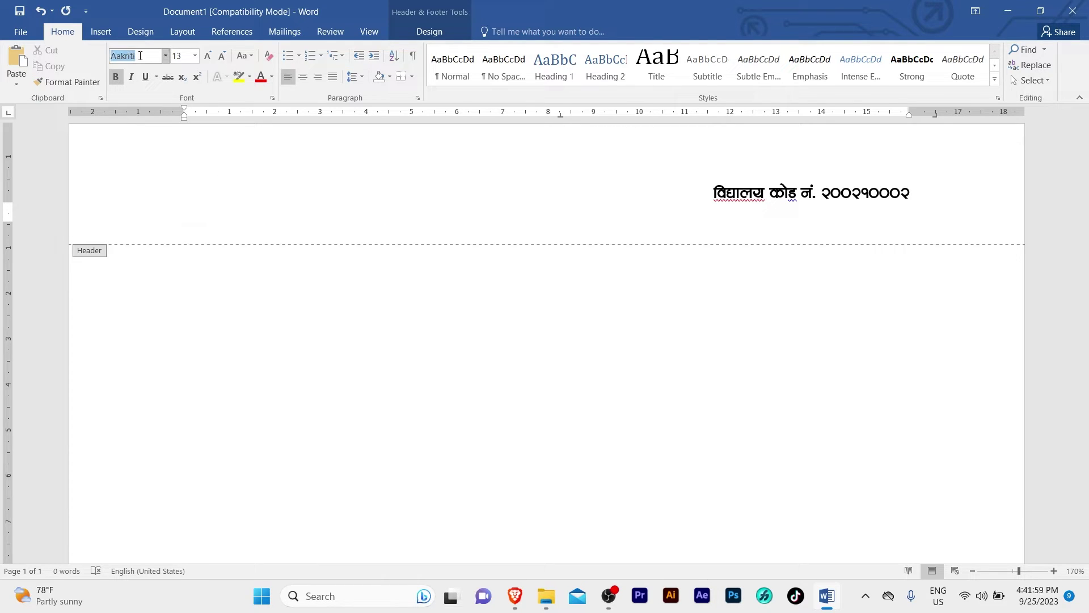
text(Ganess)
key(Return)
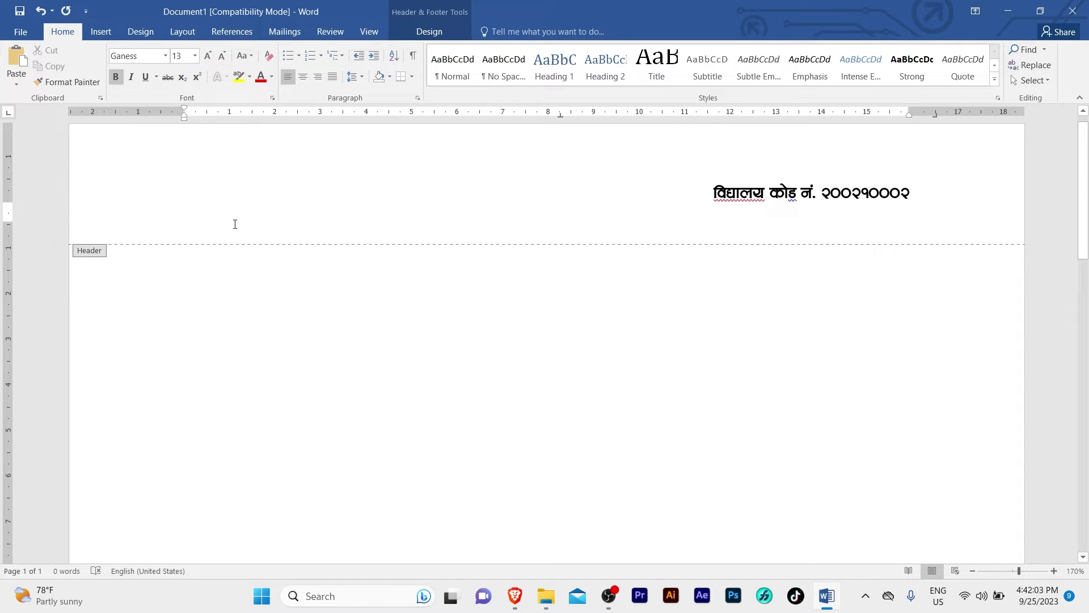
text(श्री)
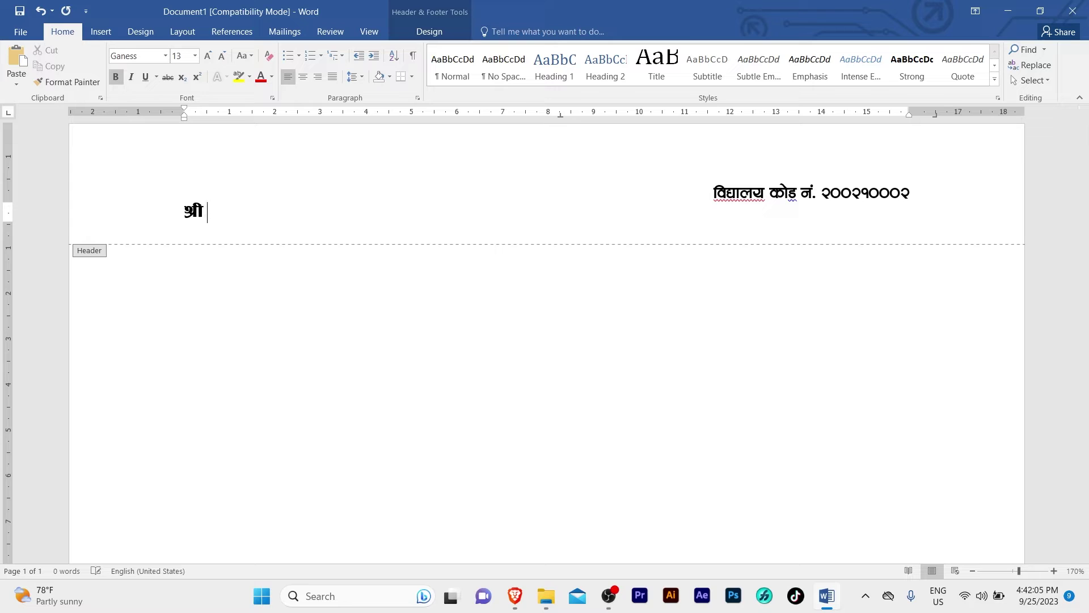
text( सतिदेवी अाधारभूत विद्यालय)
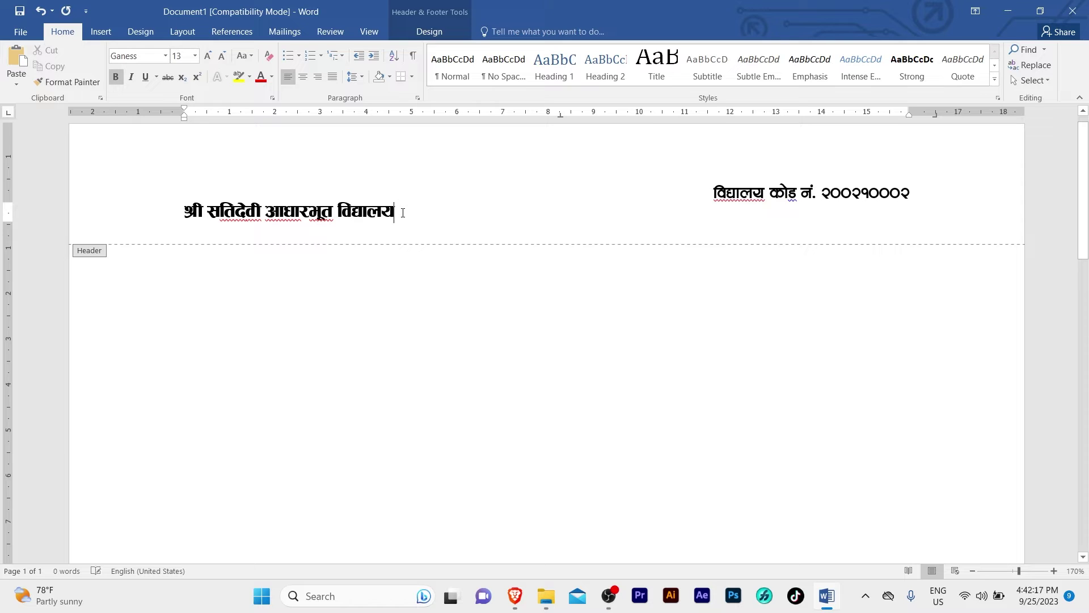
drag(397, 213, 182, 206)
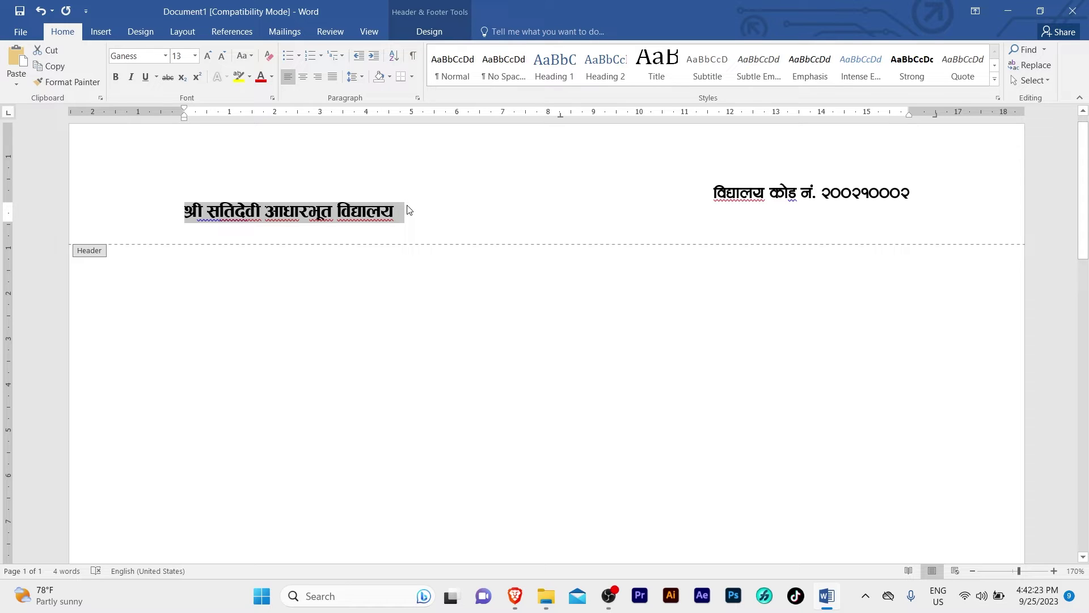
key(ctrl+shift+period)
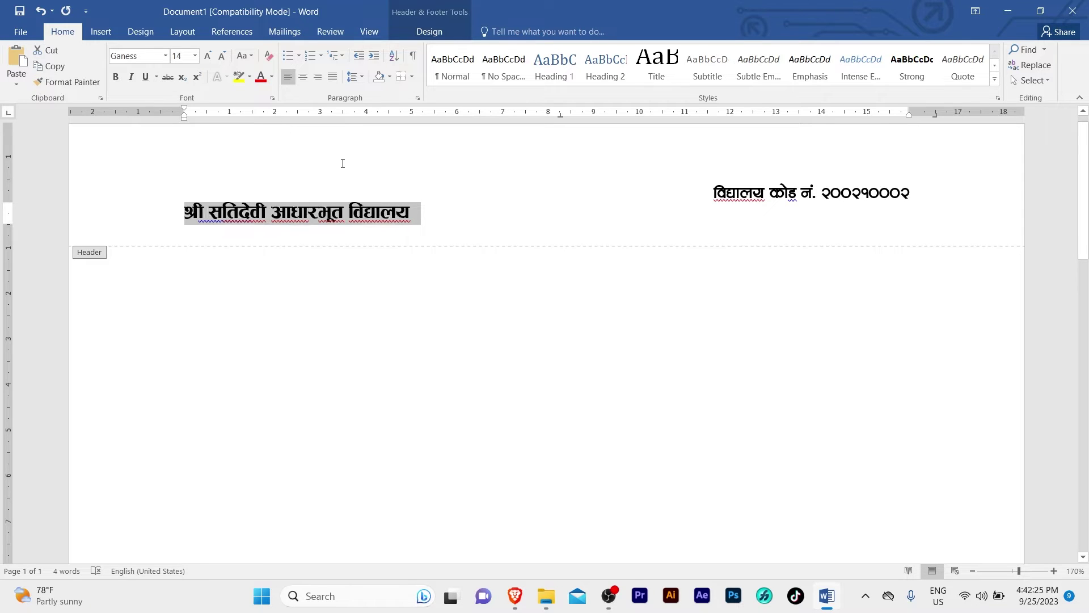
key(ctrl+shift+period)
key(ctrl+shift+period)
key(ctrl+shift+period)
key(ctrl+shift+period)
key(ctrl+shift+period)
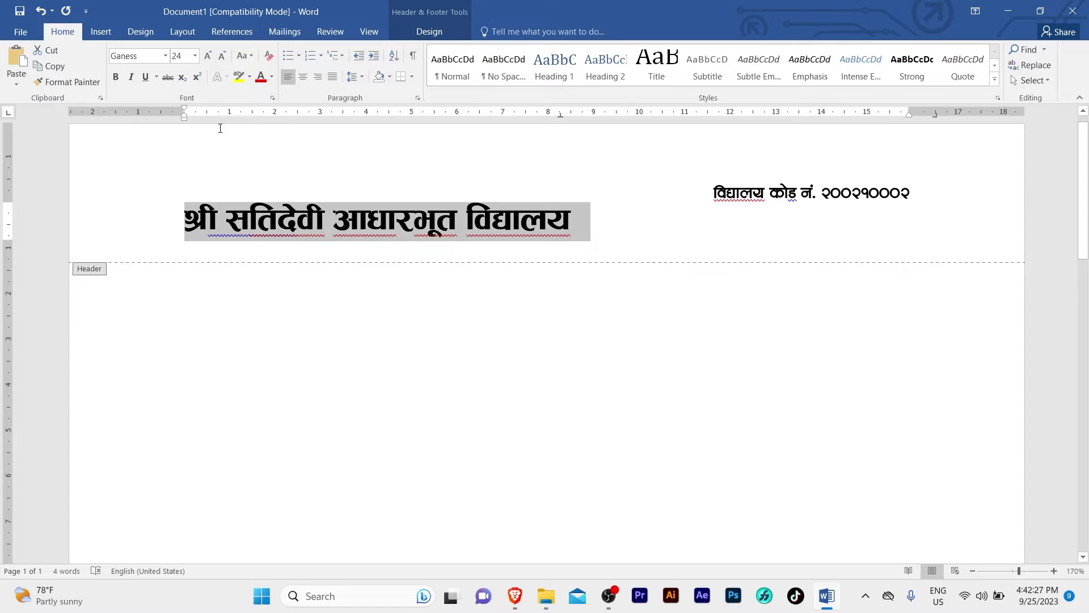
Centre the Nepali school title and start a new line below it
click(302, 76)
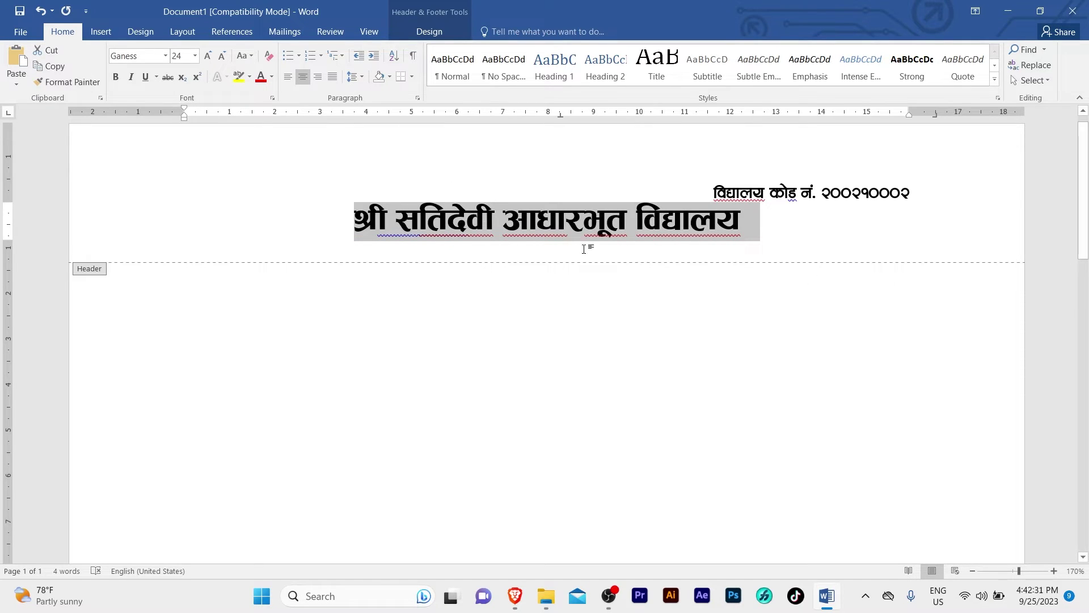
click(628, 224)
click(741, 222)
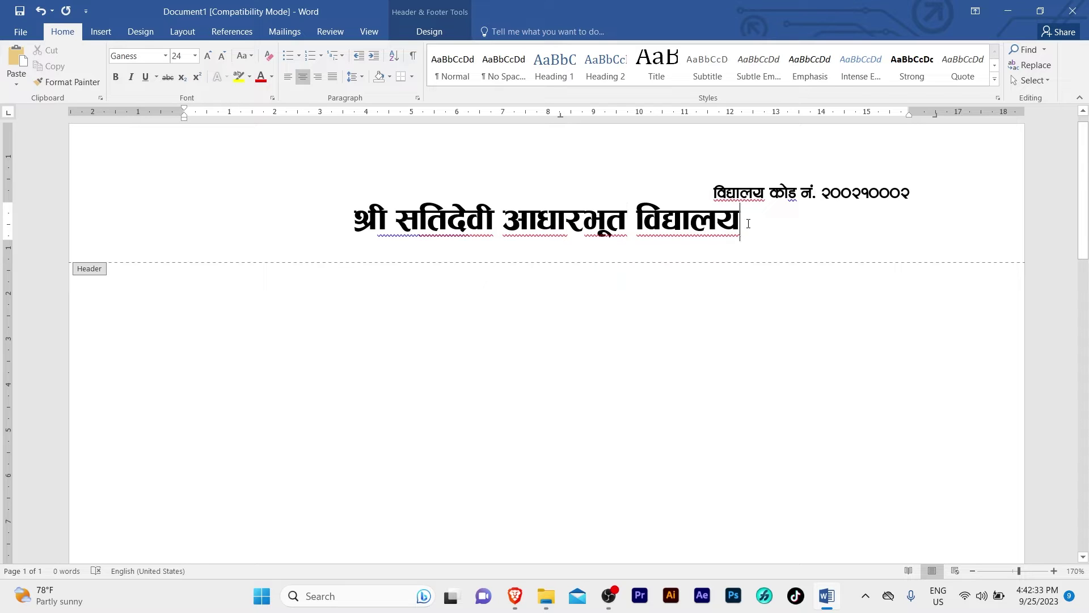
key(Return)
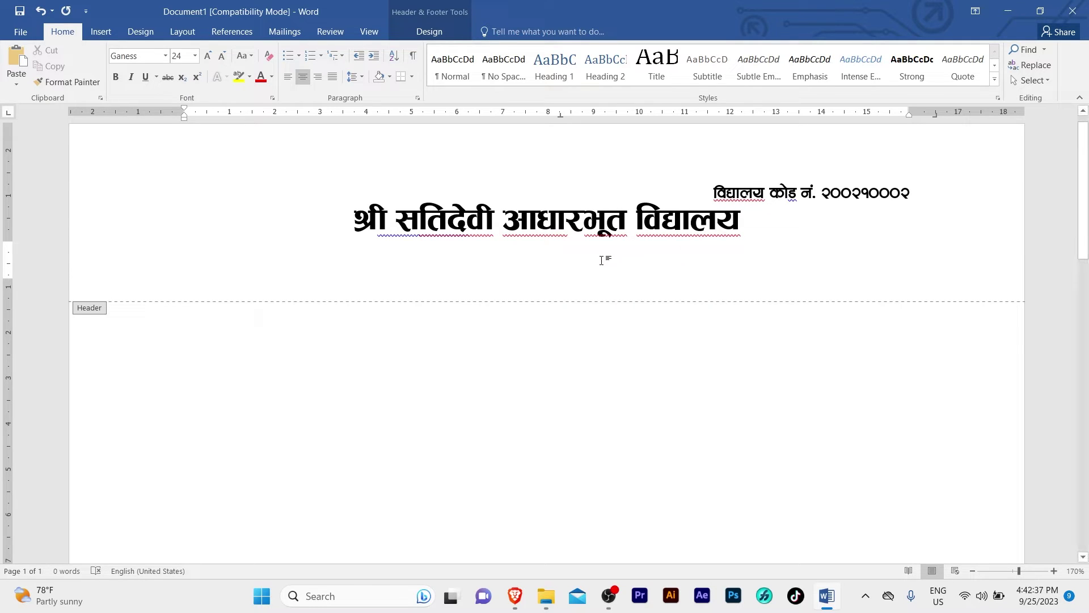
Type 'Shree Satidevi Basic School' in Helvetica Inserat and reduce it to 18 pt
click(145, 57)
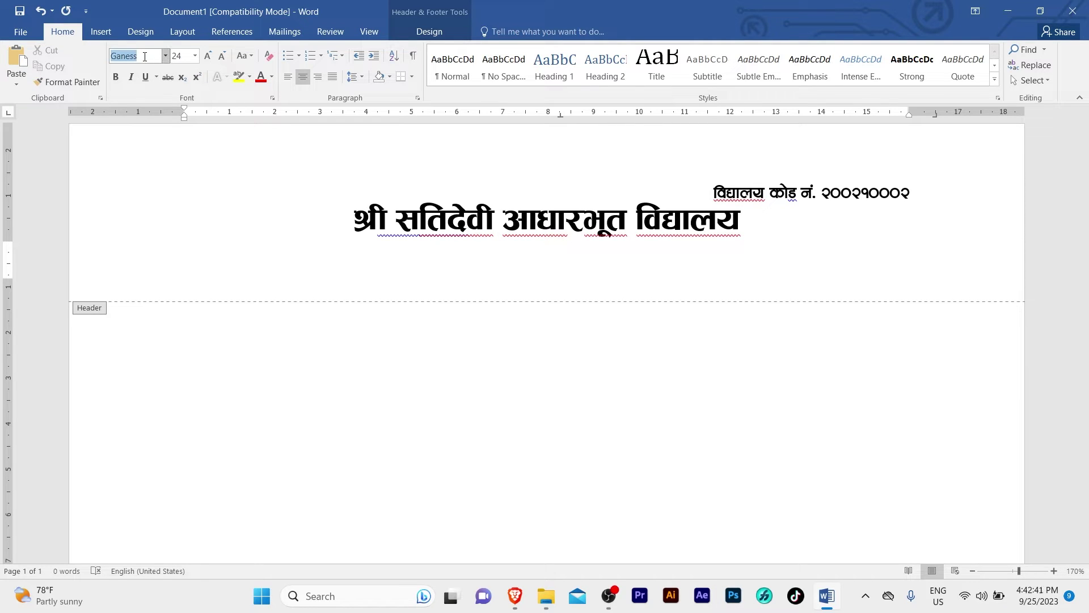
text(he)
key(Return)
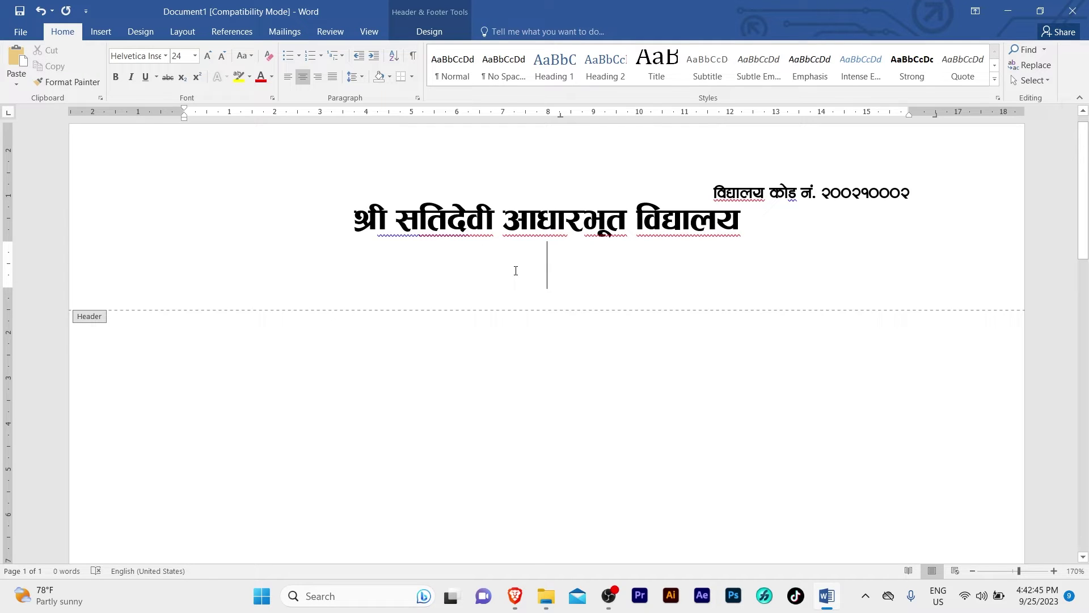
text(Sh)
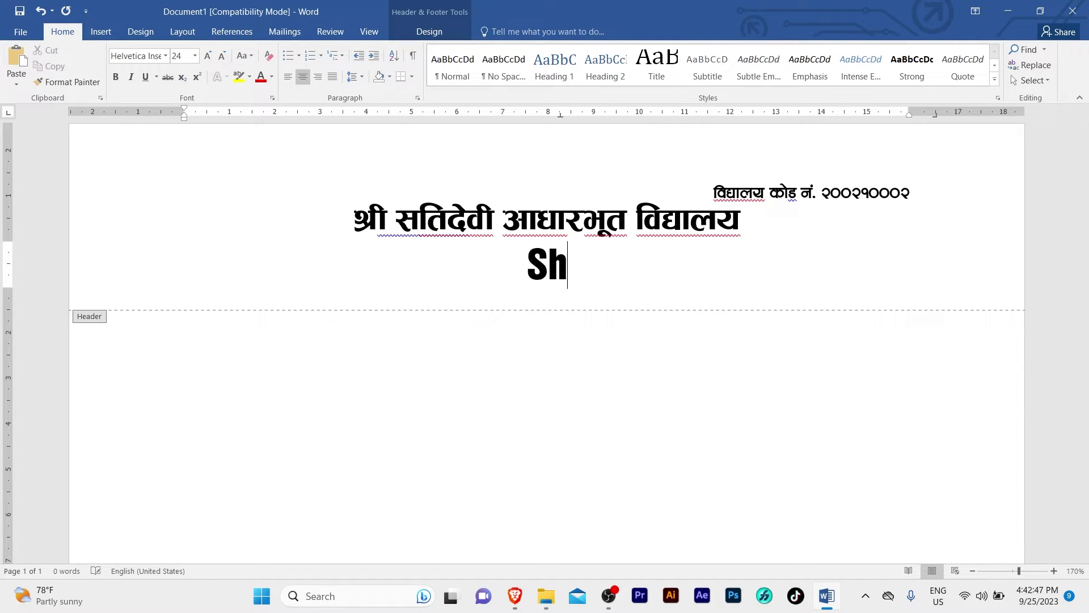
text(ree Satidevi Basic School)
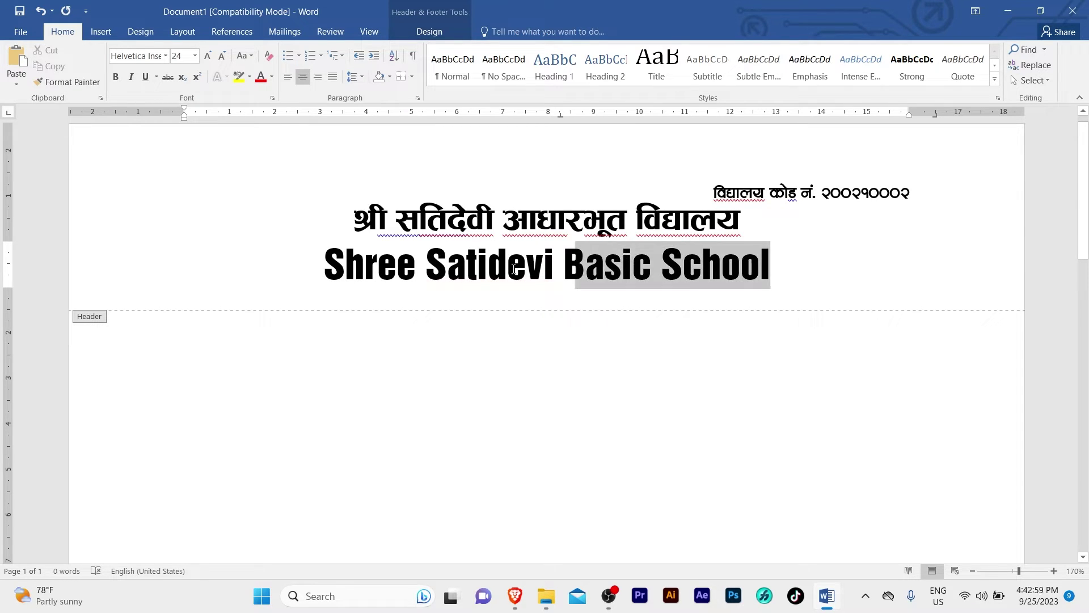
drag(782, 267, 327, 274)
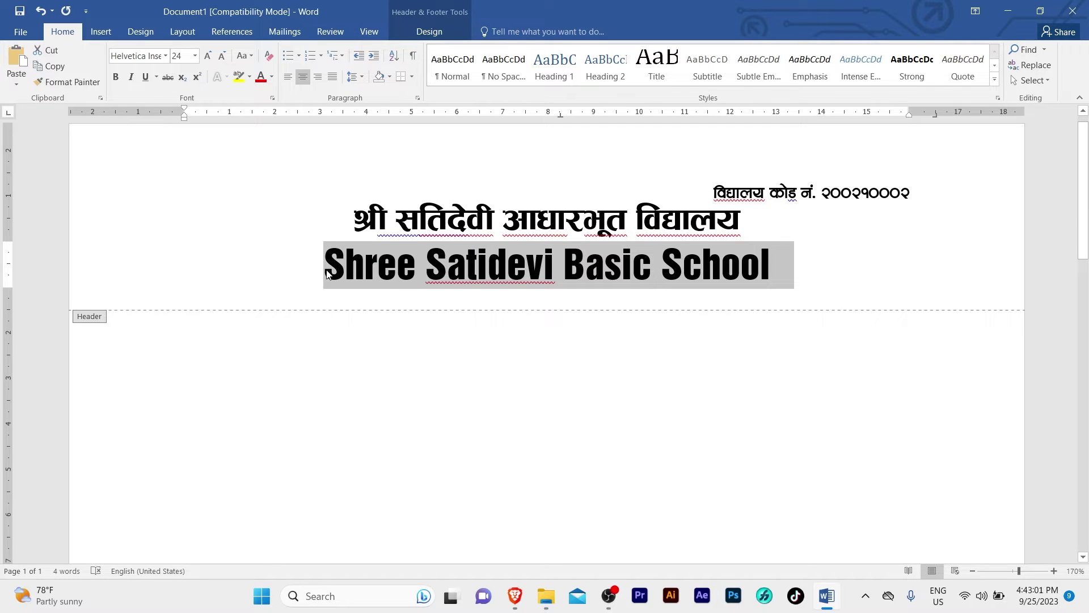
key(ctrl+shift+comma)
key(ctrl+shift+comma)
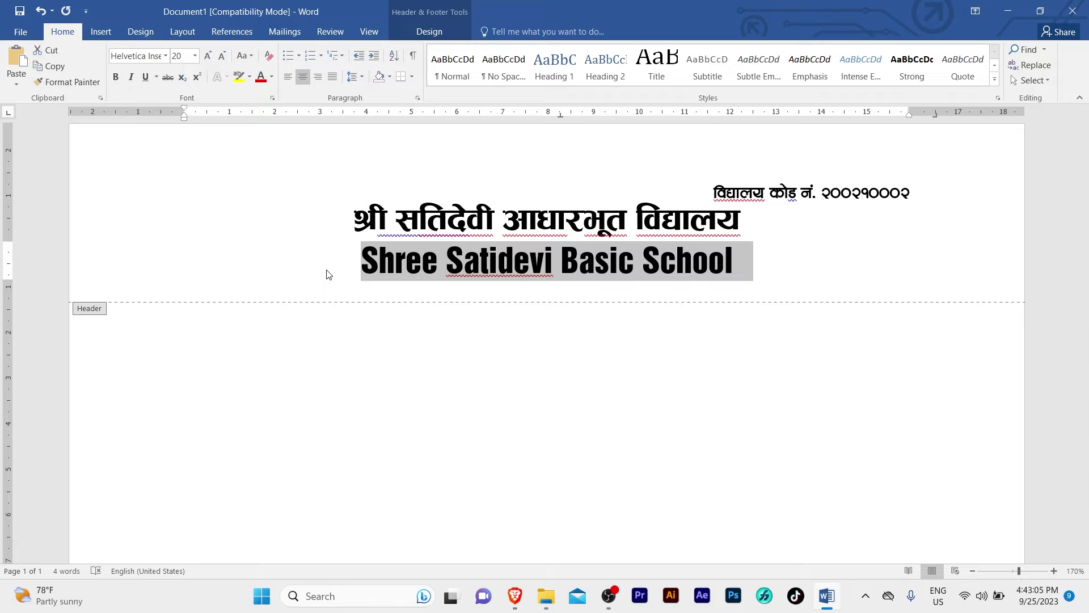
key(ctrl+shift+comma)
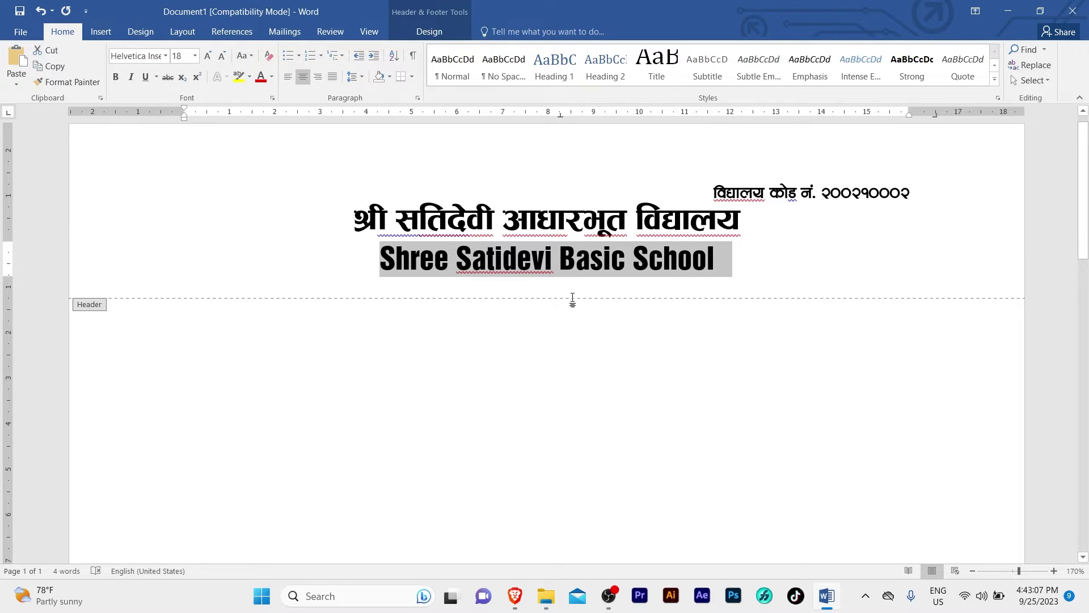
click(720, 258)
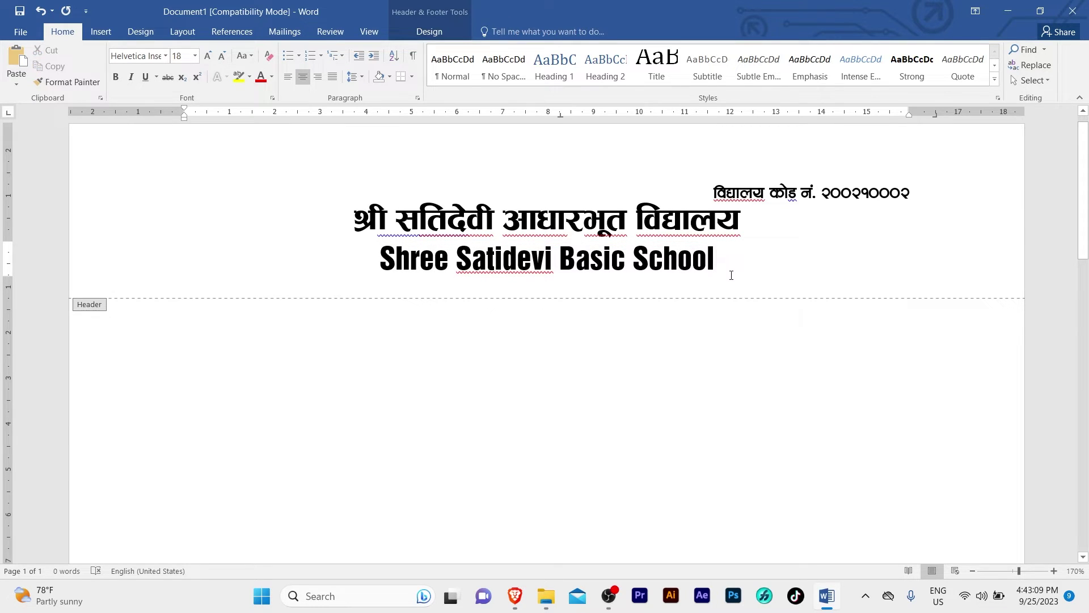
On a new centred line, type सुनकोशी गाउँपालिका-३, ताम्लिङ, सिन्धुली in the Aakriti font
key(Return)
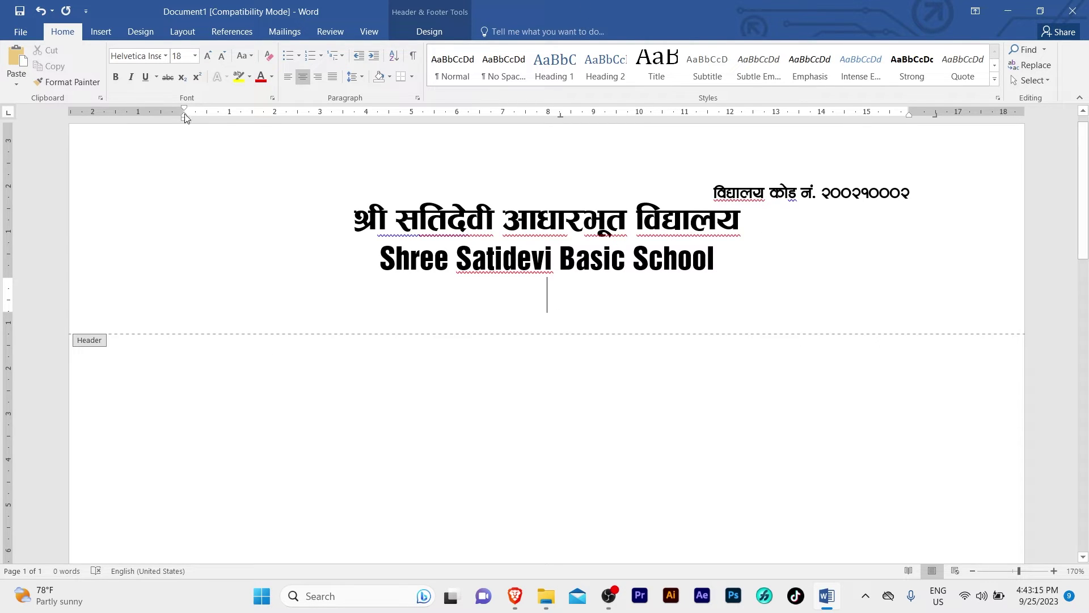
click(140, 52)
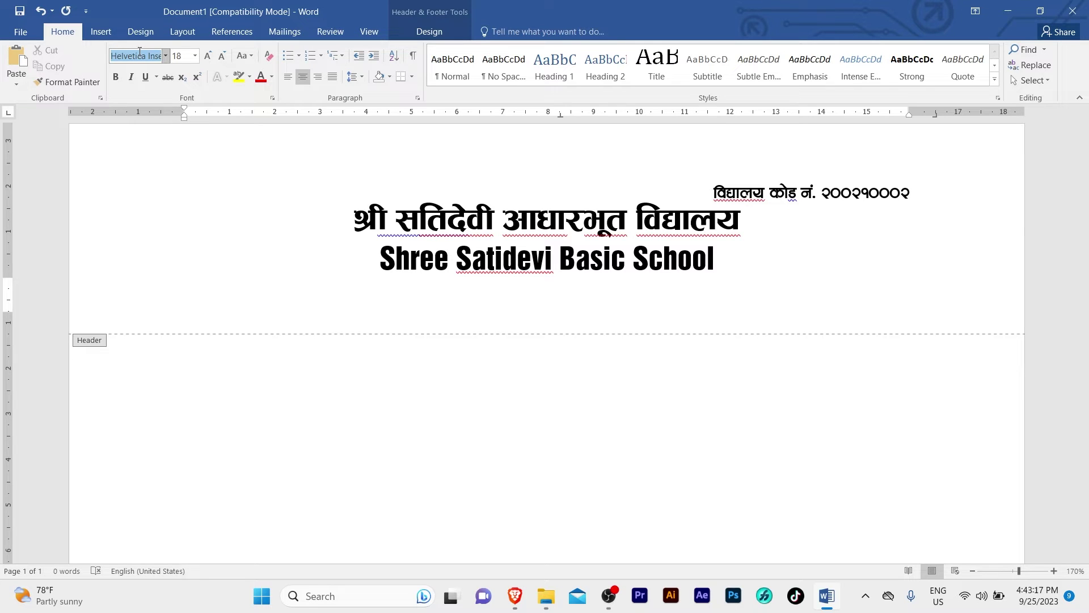
text(Aakriti)
key(Return)
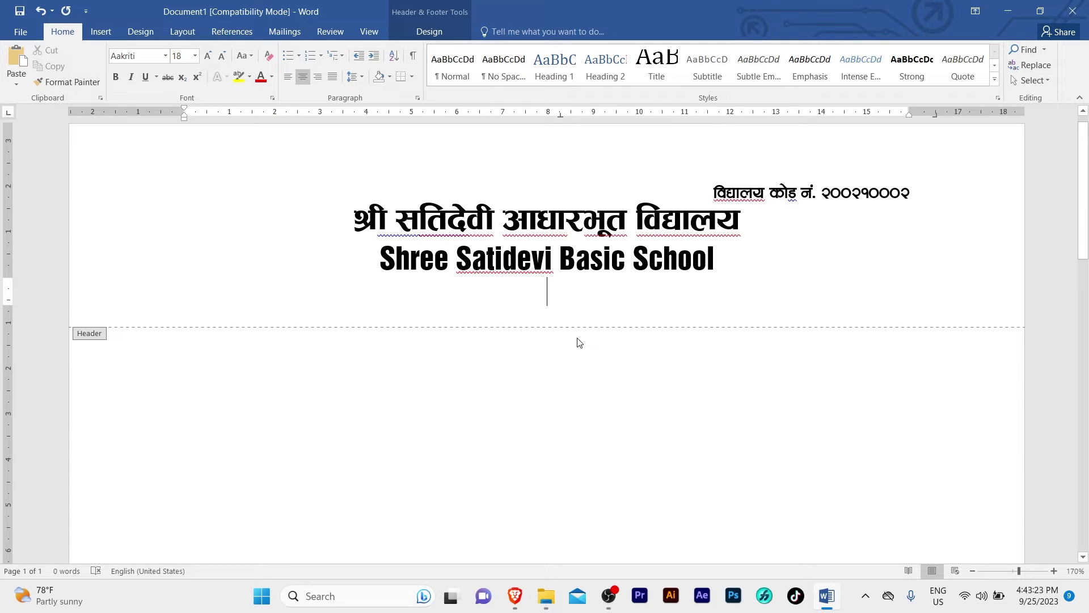
text(')
key(BackSpace)
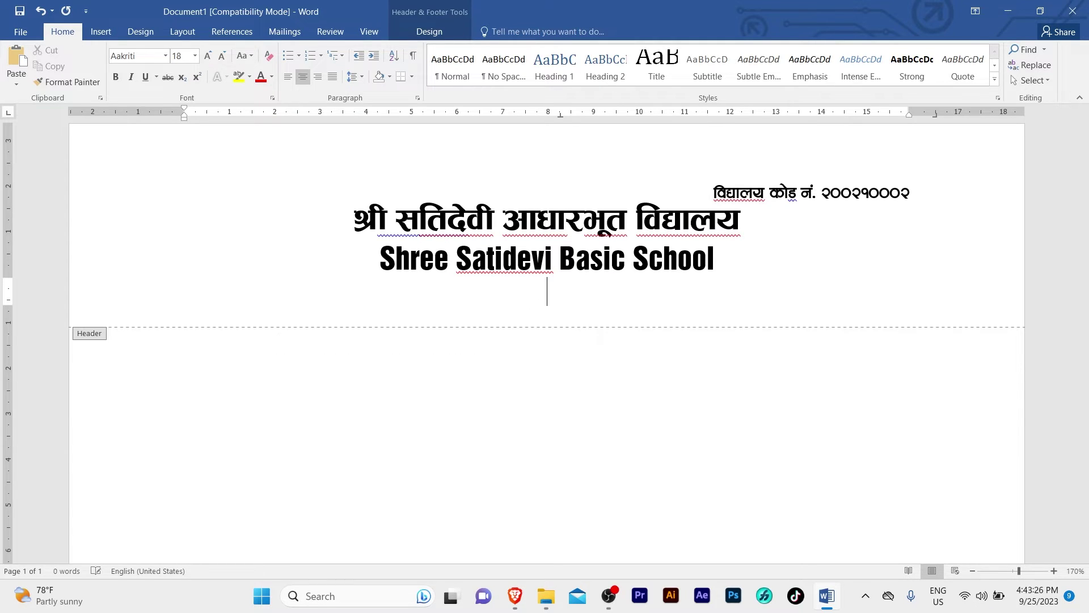
text(;'gsf]zL ufpFkflnsf-#,)
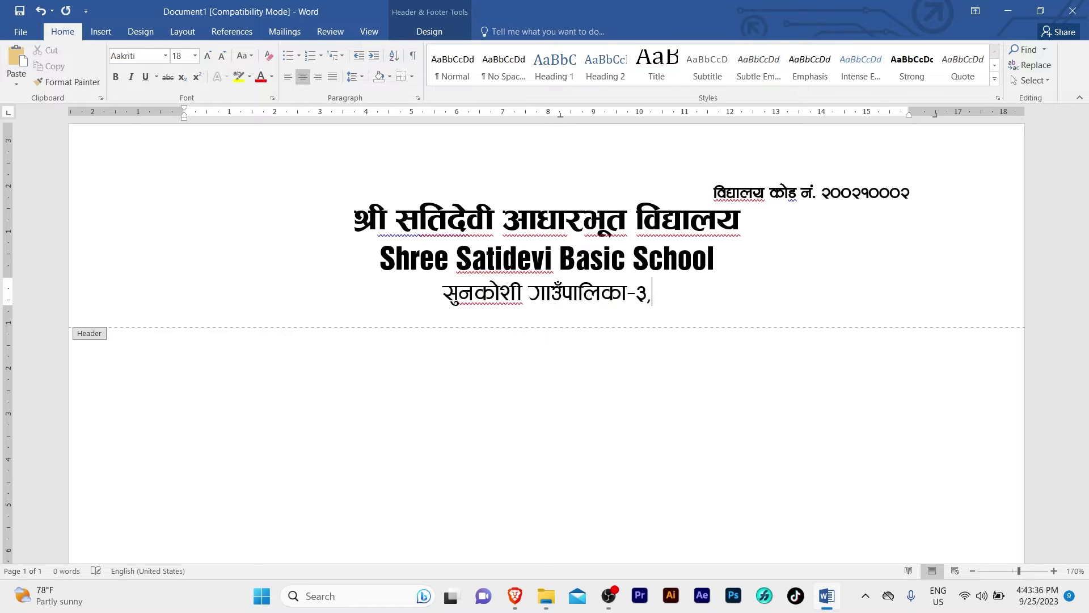
text( tfldnª, l;Gw'nL)
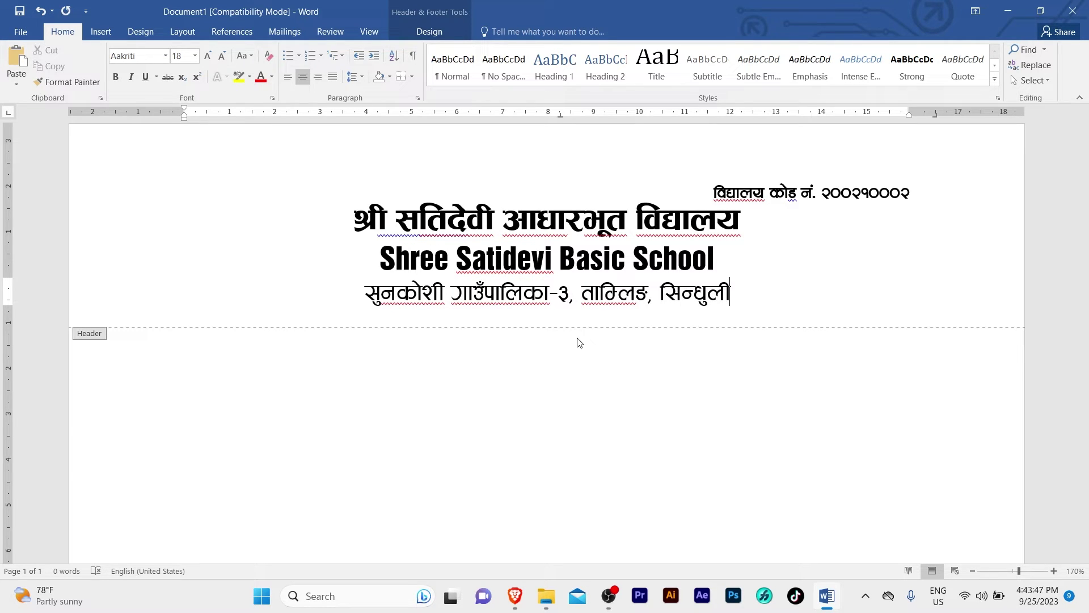
click(575, 293)
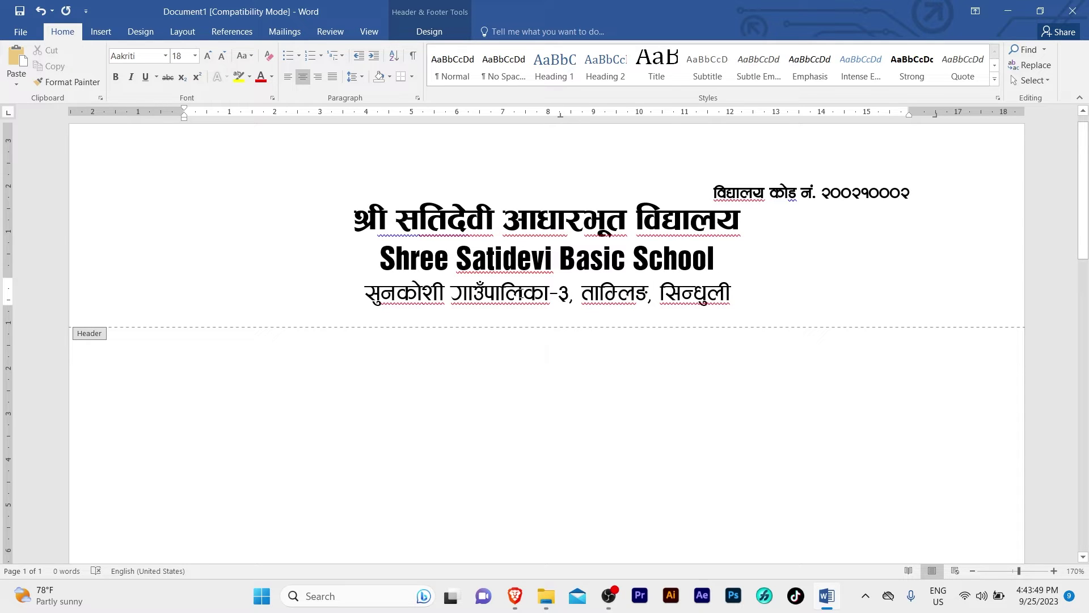
Shrink the Nepali address line to 16 pt
click(365, 292)
drag(366, 292, 723, 293)
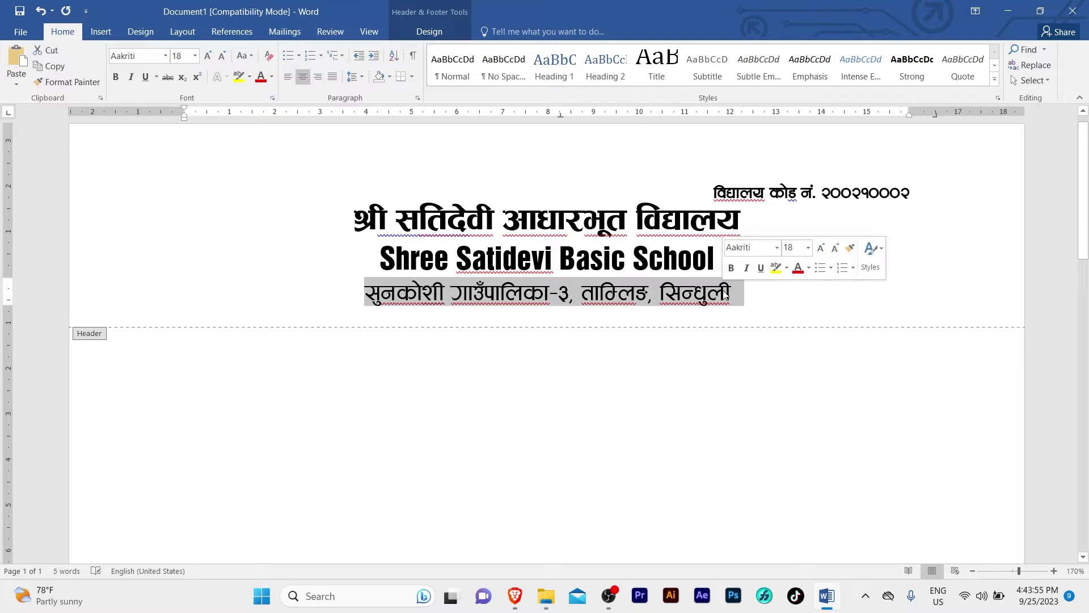
key(ctrl+shift+comma)
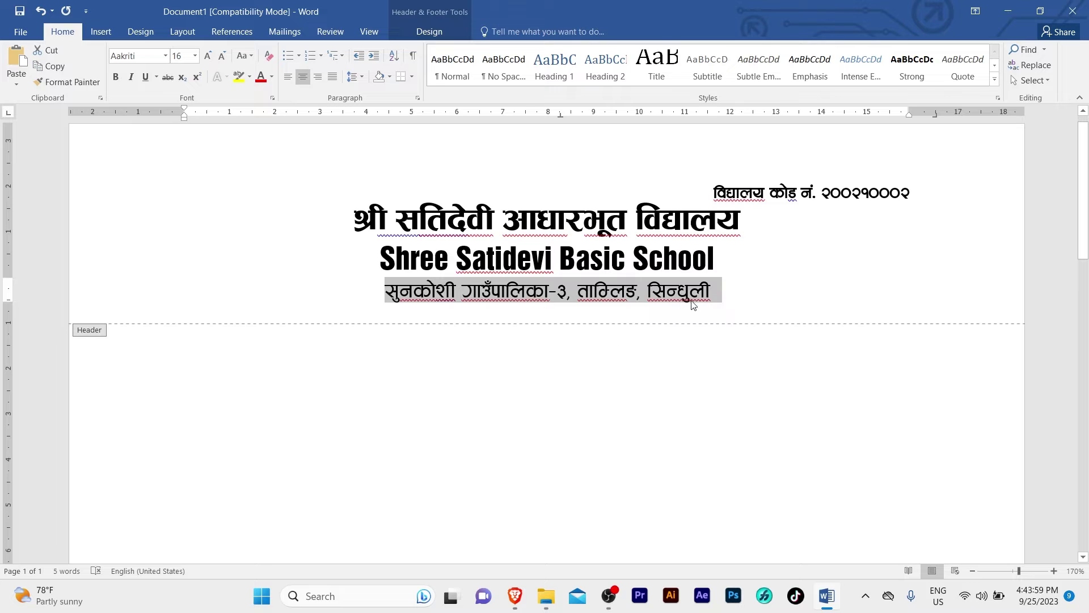
click(717, 256)
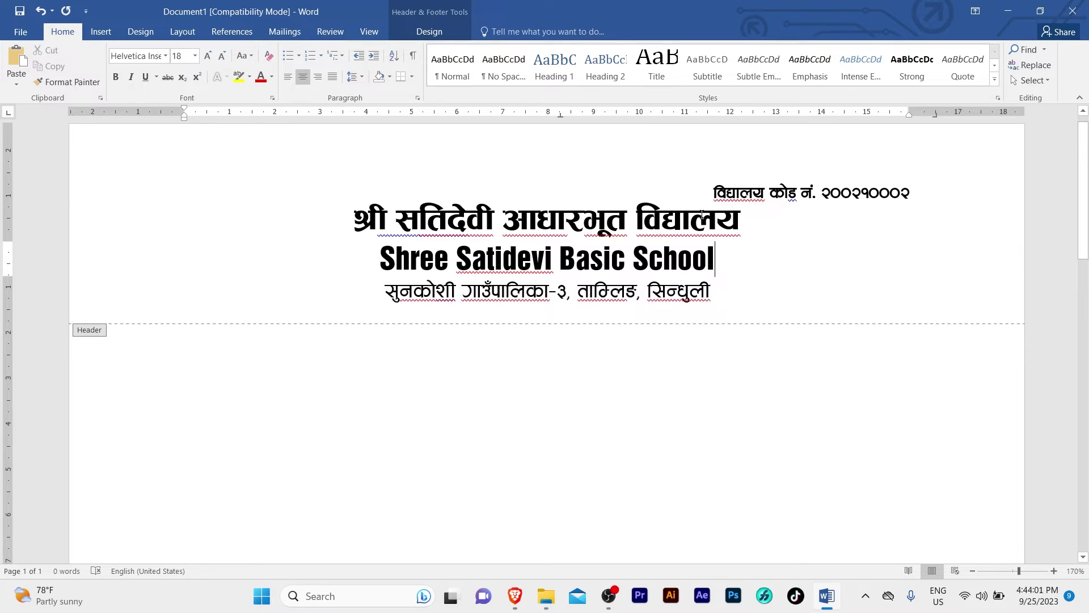
click(569, 177)
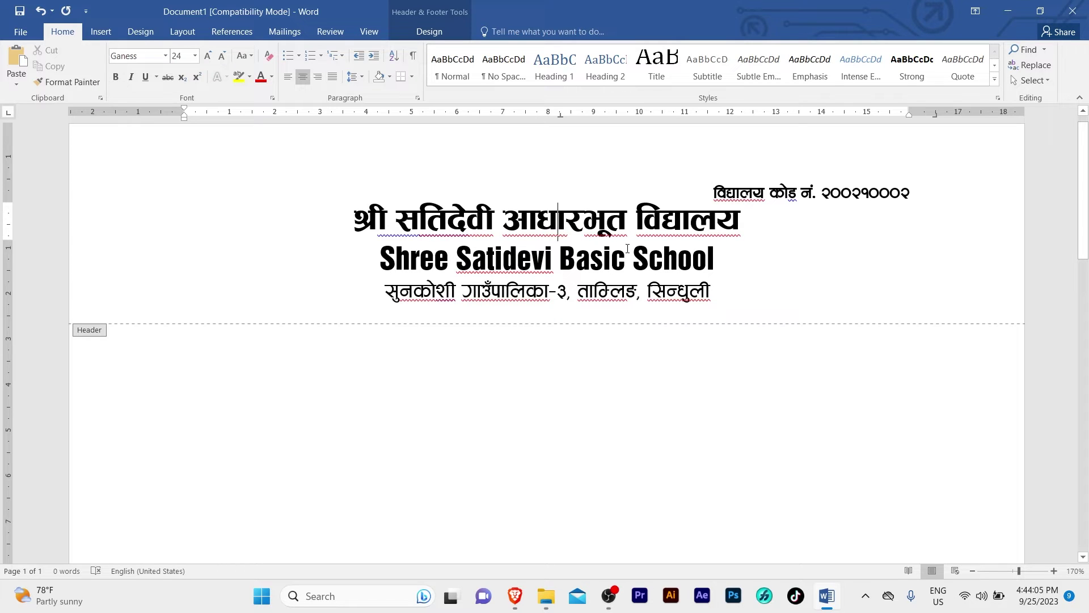
Enlarge the Nepali school title to 28 pt
drag(420, 221, 541, 223)
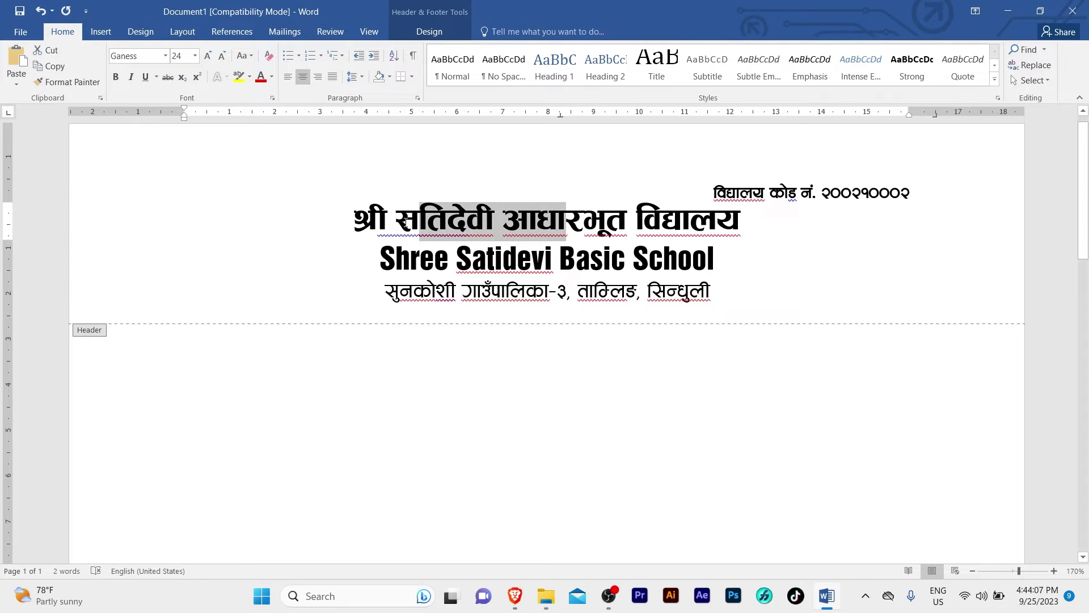
drag(355, 218, 692, 210)
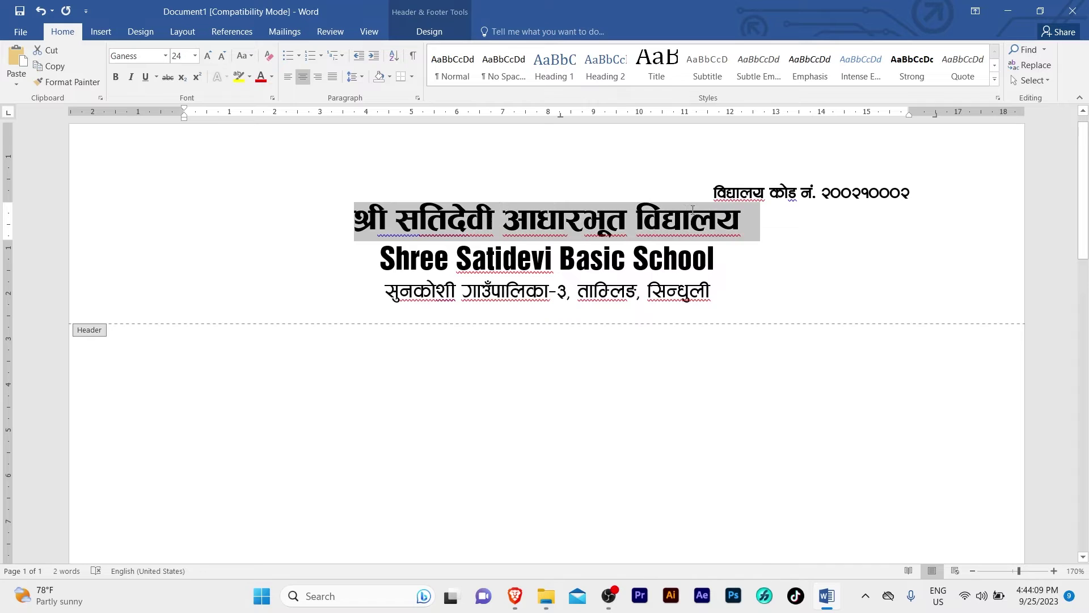
key(ctrl+shift+period)
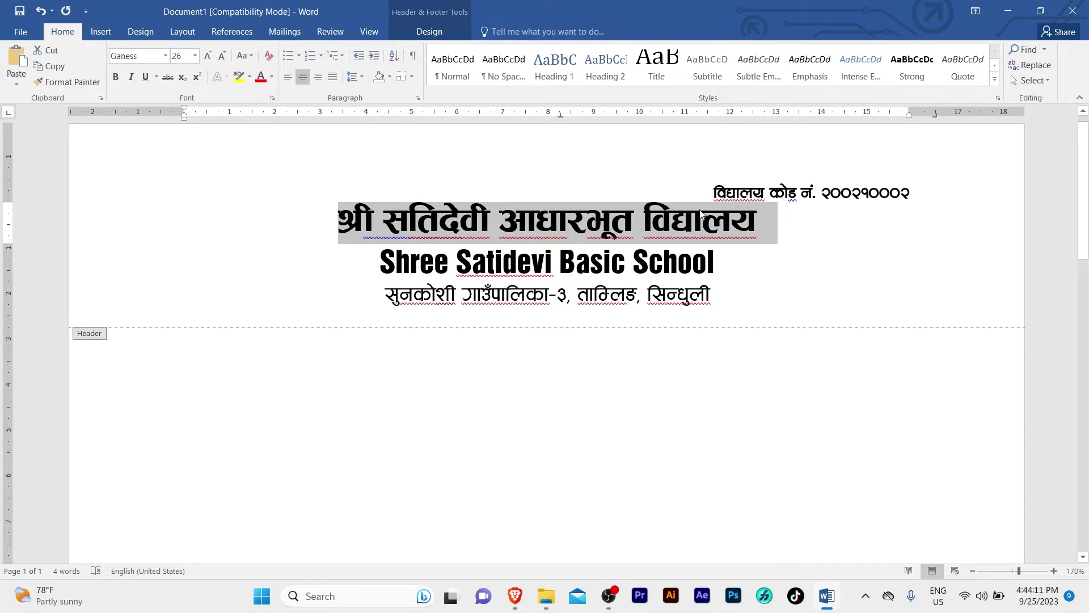
key(ctrl+shift+period)
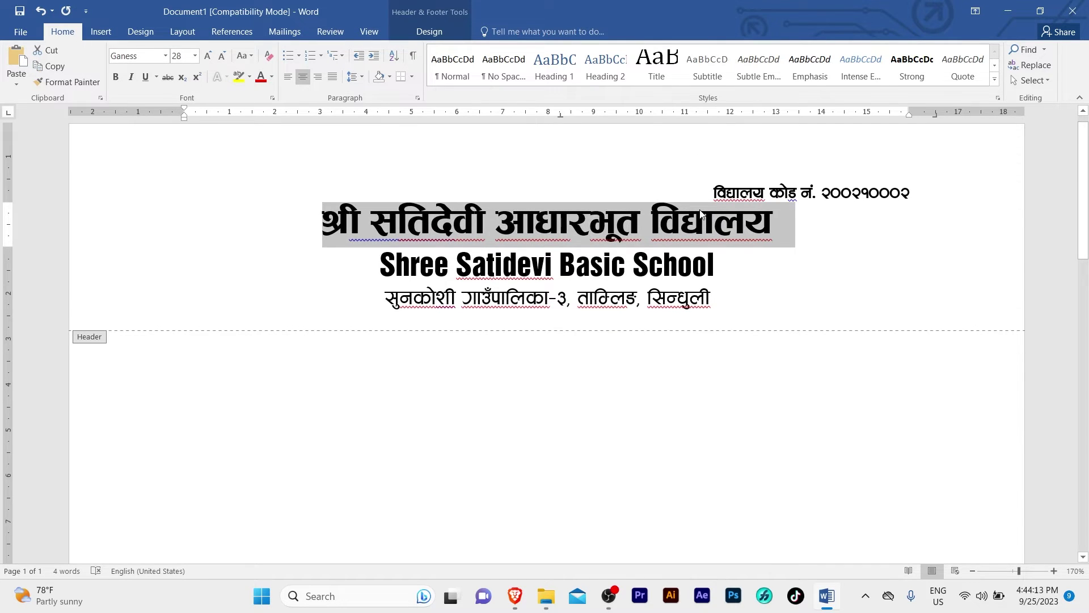
click(489, 262)
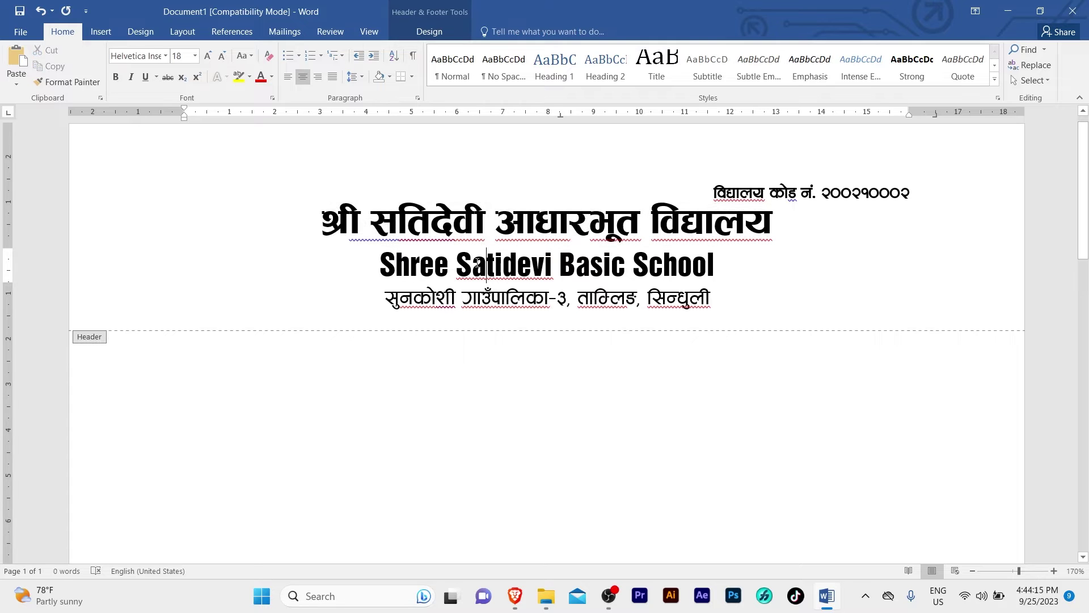
Enlarge the English school name to 20 pt
click(347, 255)
drag(348, 255, 680, 258)
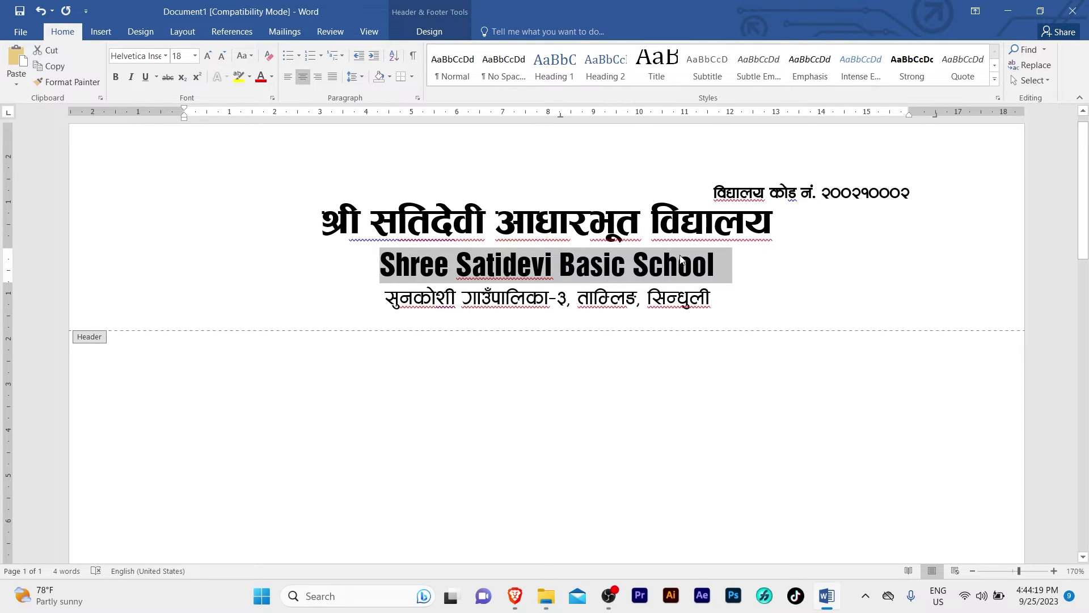
key(ctrl+shift+period)
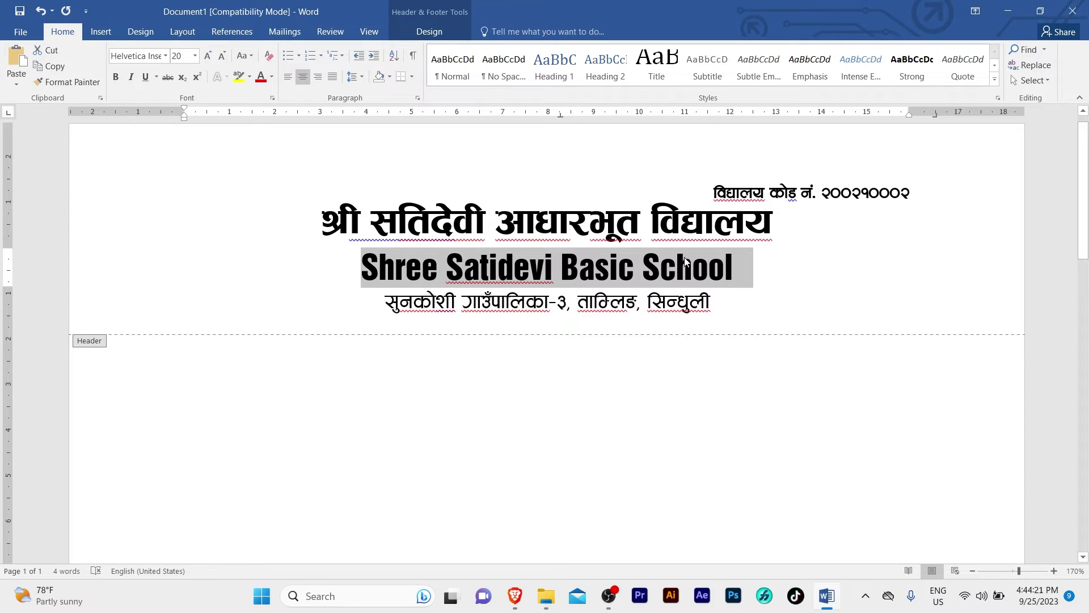
click(725, 295)
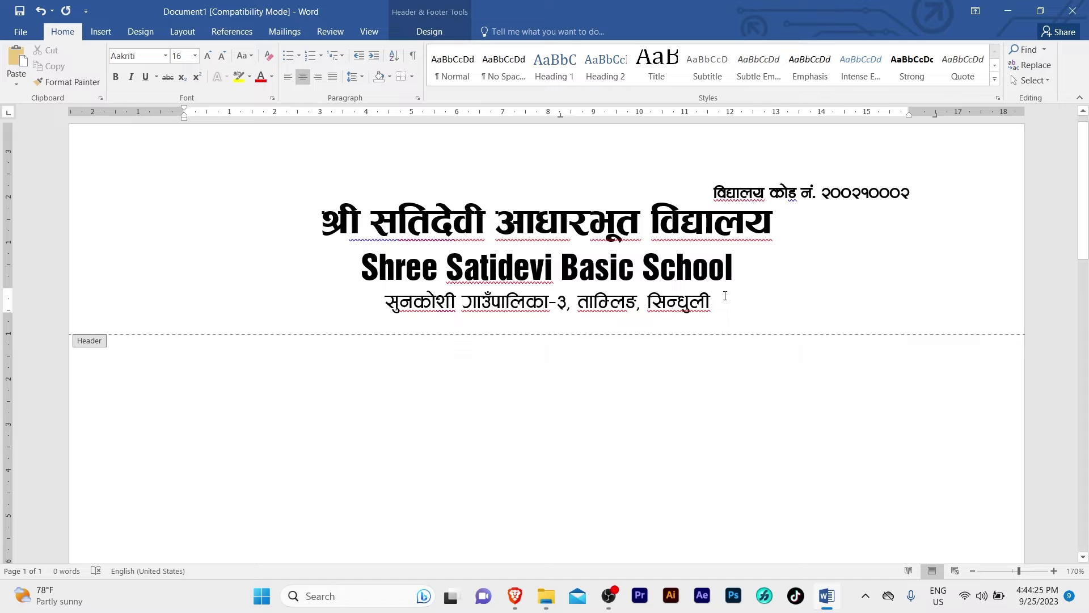
Add 'Sunkoshi R.M.-03, Tamling, Sindhuli' on a new line in Helvetica Inserat at 12 pt
key(Return)
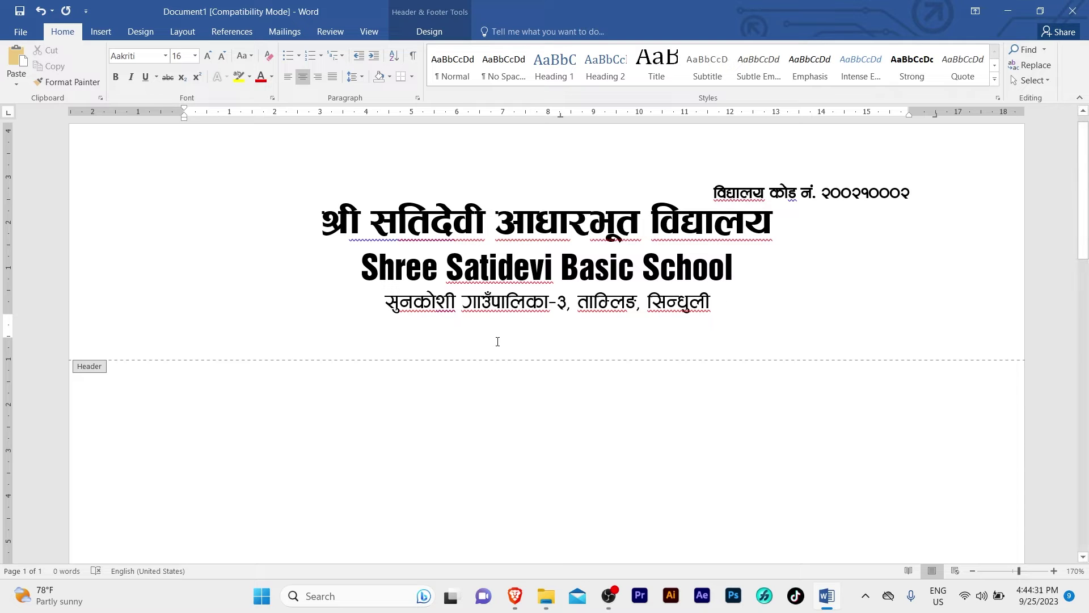
click(147, 55)
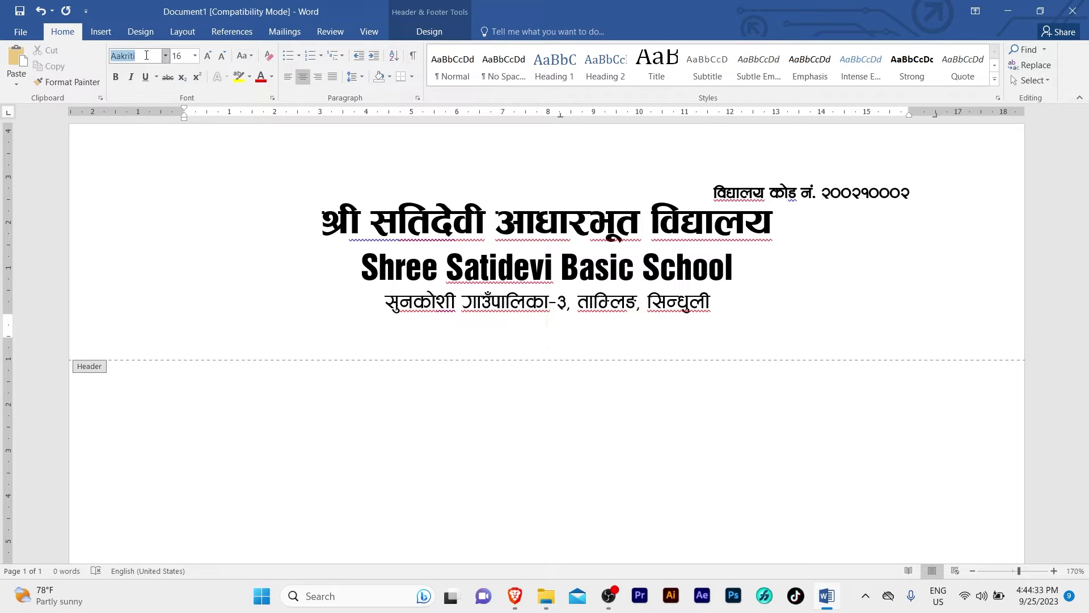
text(Helvetica Inse)
key(Return)
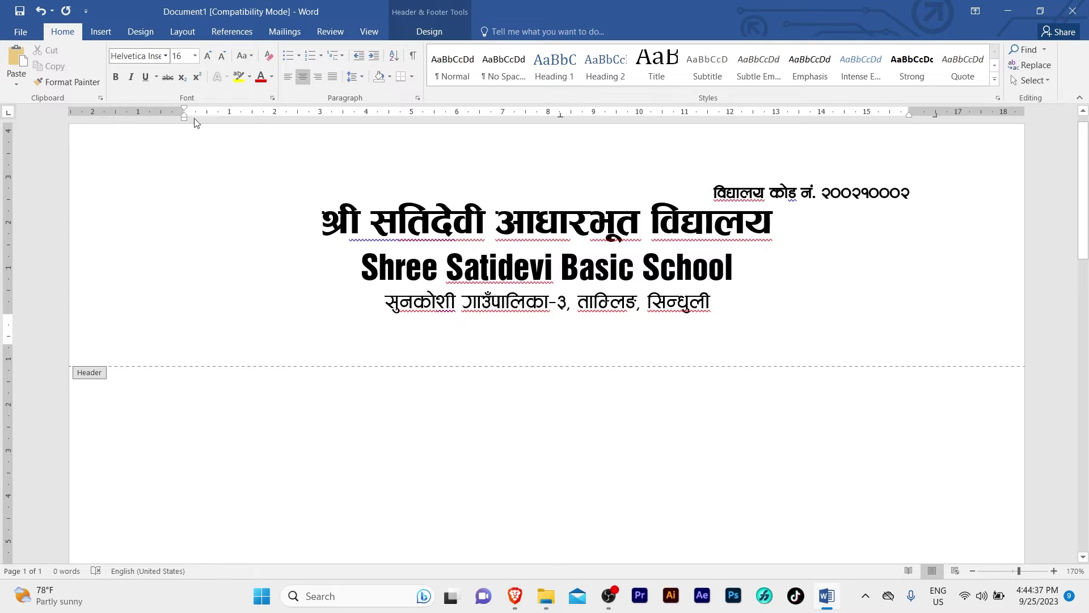
text(Sun)
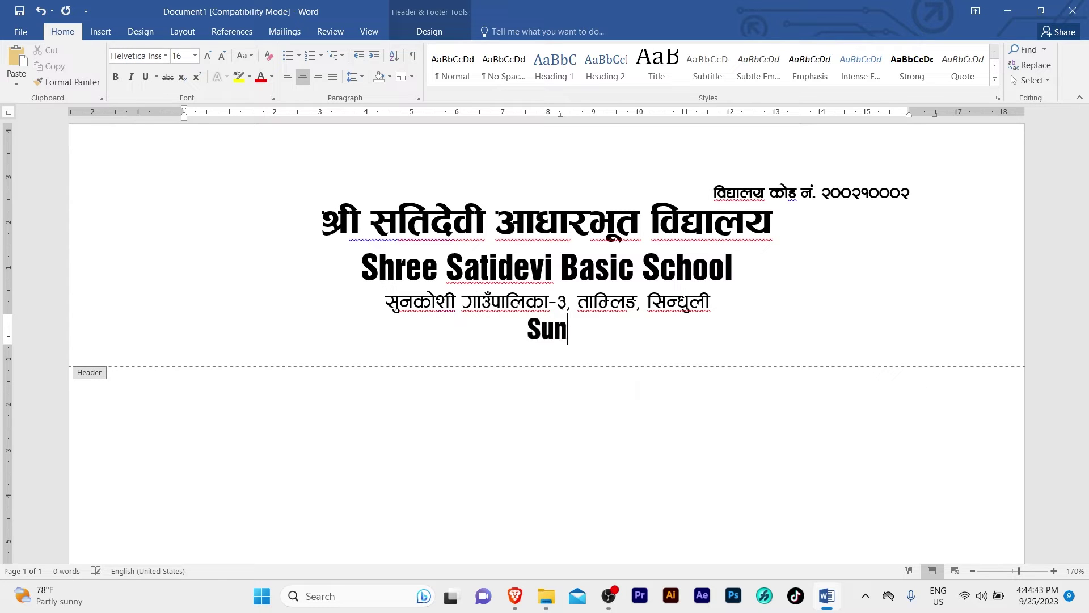
text(koshi R.M.-03, Tamling,)
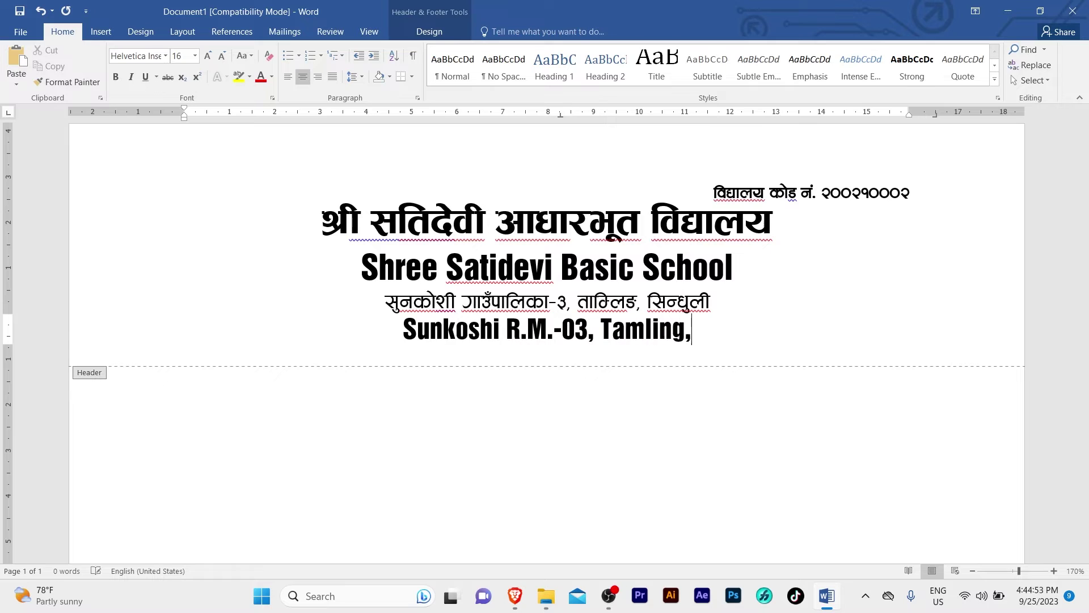
text( Sindhuli)
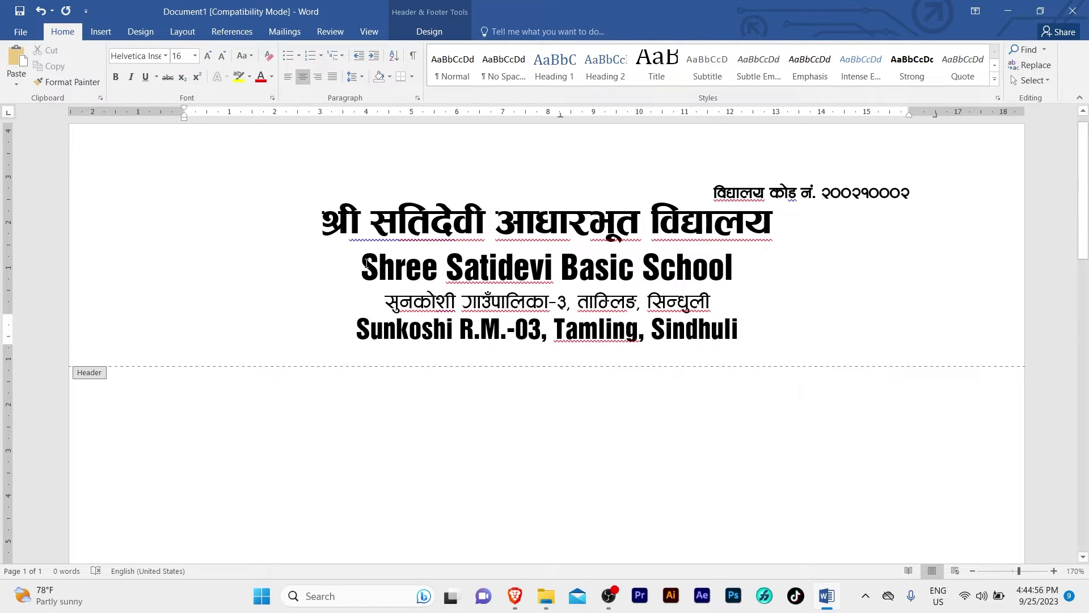
click(357, 327)
drag(357, 326, 708, 343)
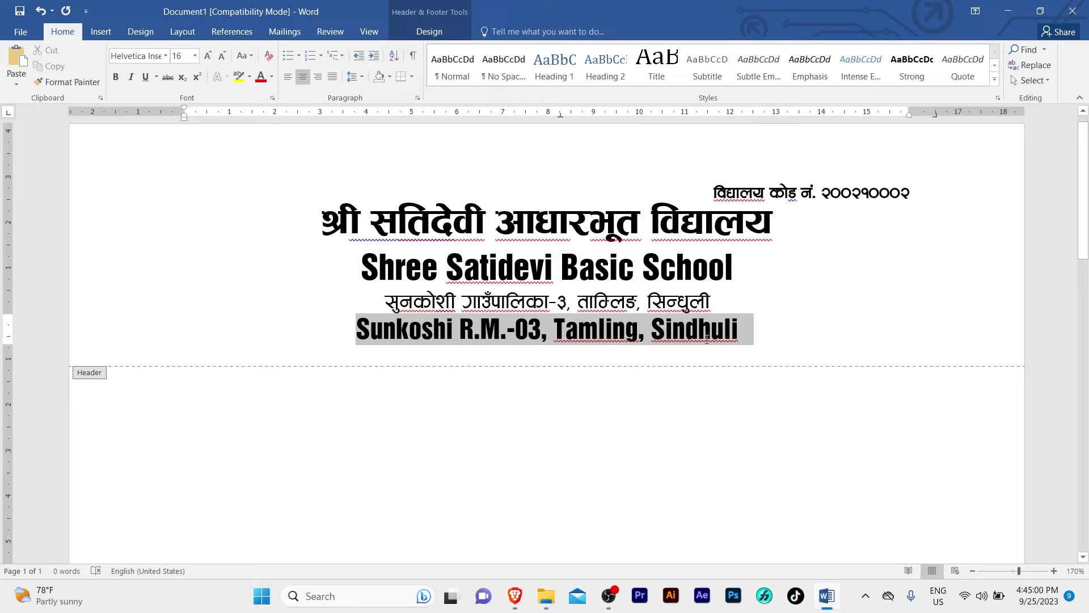
key(ctrl+shift+comma)
key(ctrl+shift+comma)
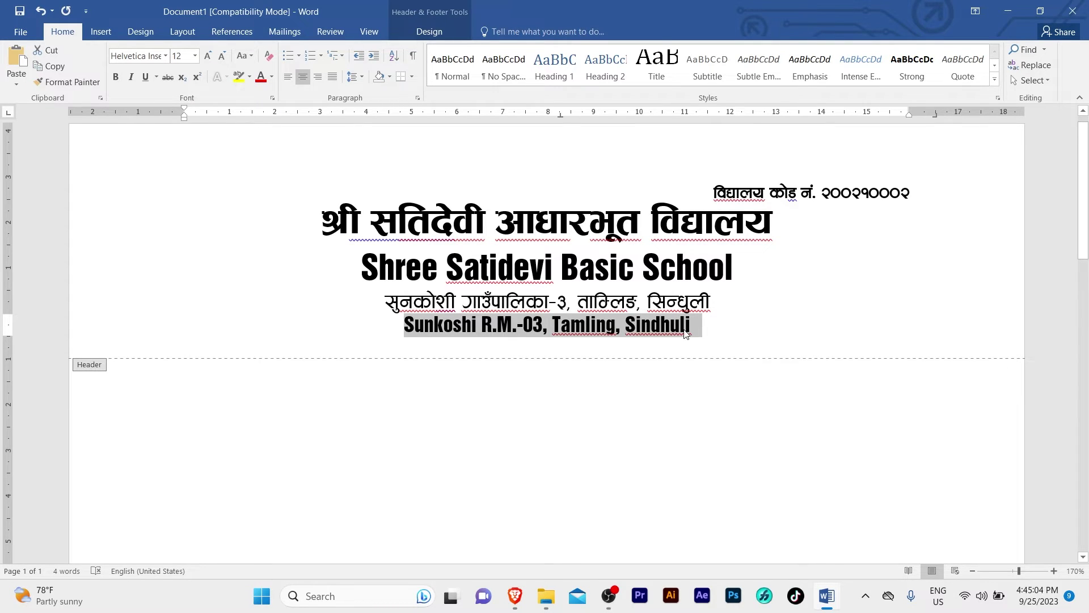
click(701, 322)
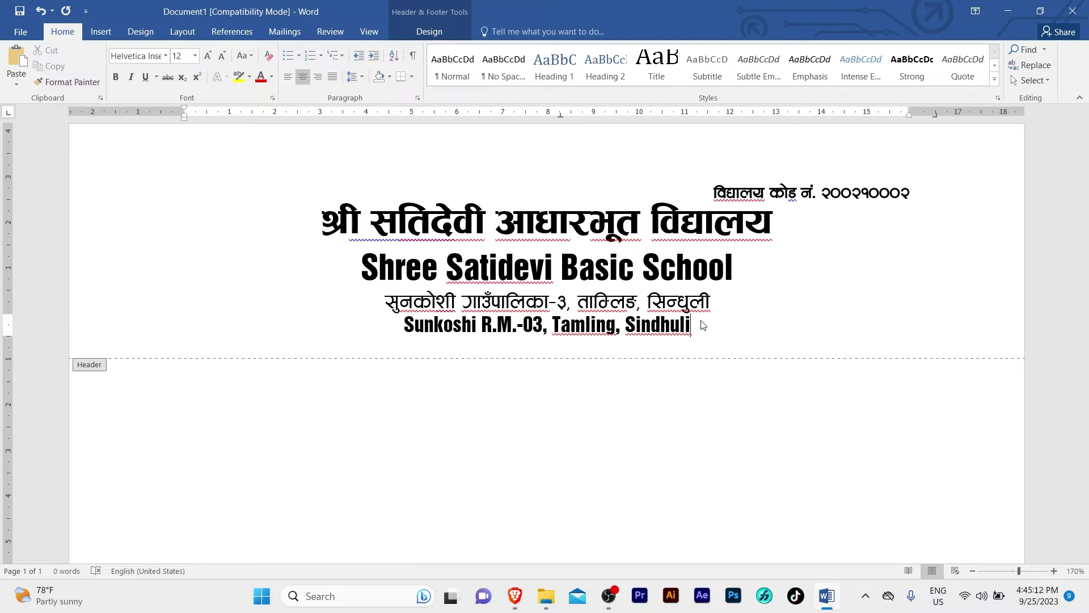
On a new line, type स्था: २०४५ in the Aakriti font
key(Return)
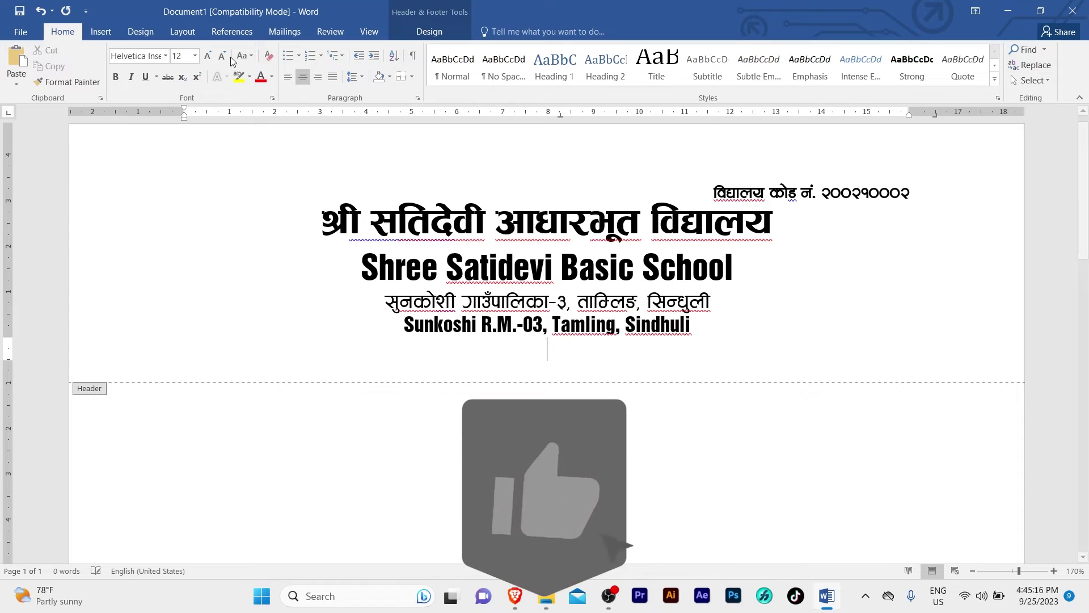
click(145, 55)
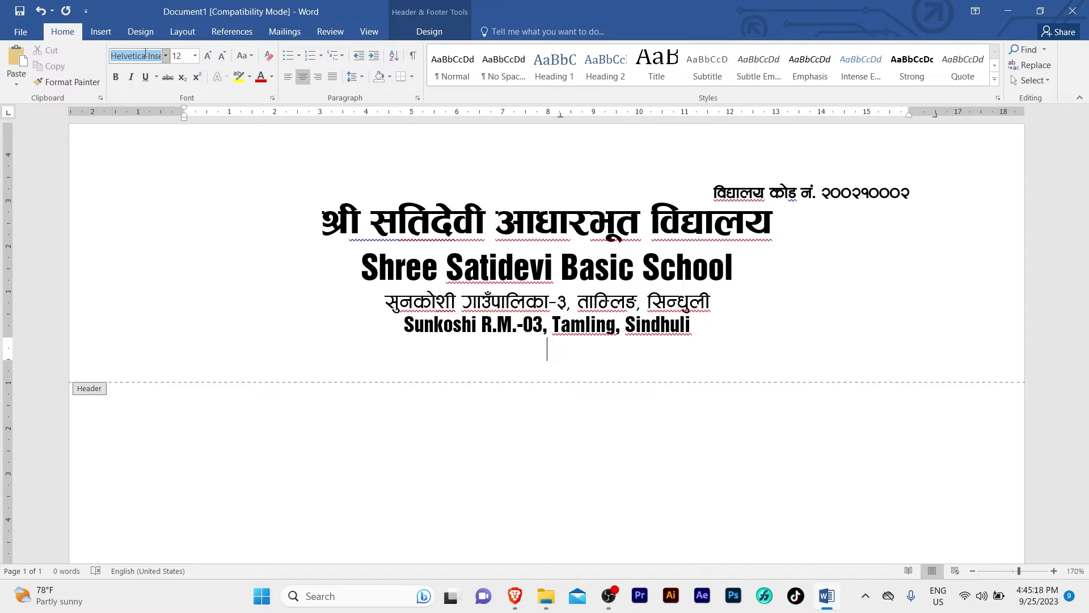
text(Aakriti)
key(Return)
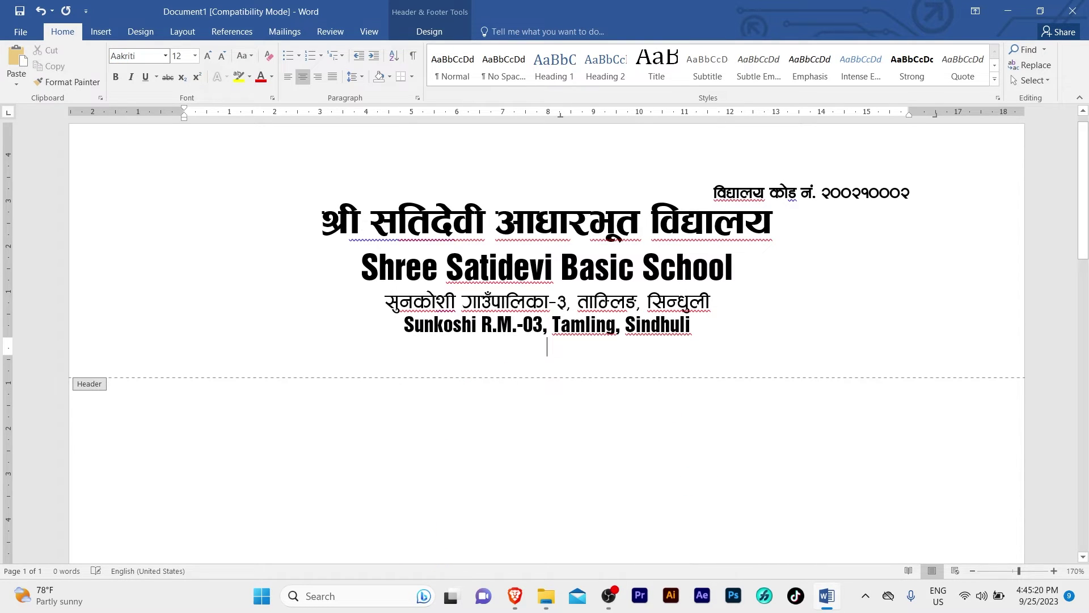
text(स्था)
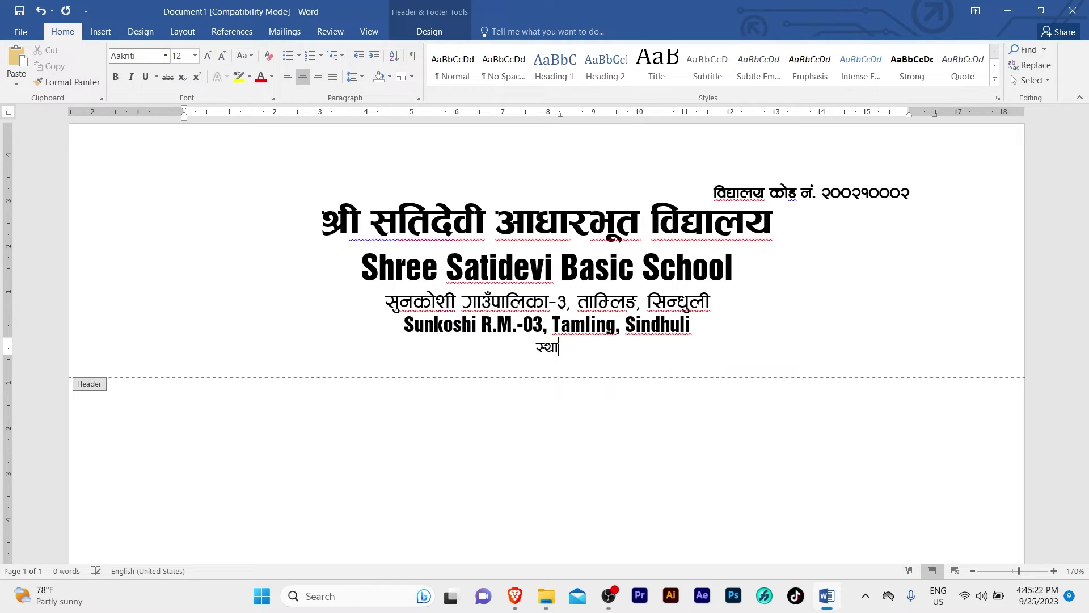
text(: )
text(२०४५)
Append 'Estd: 2045' in Helvetica and shrink it to 10 pt
click(142, 56)
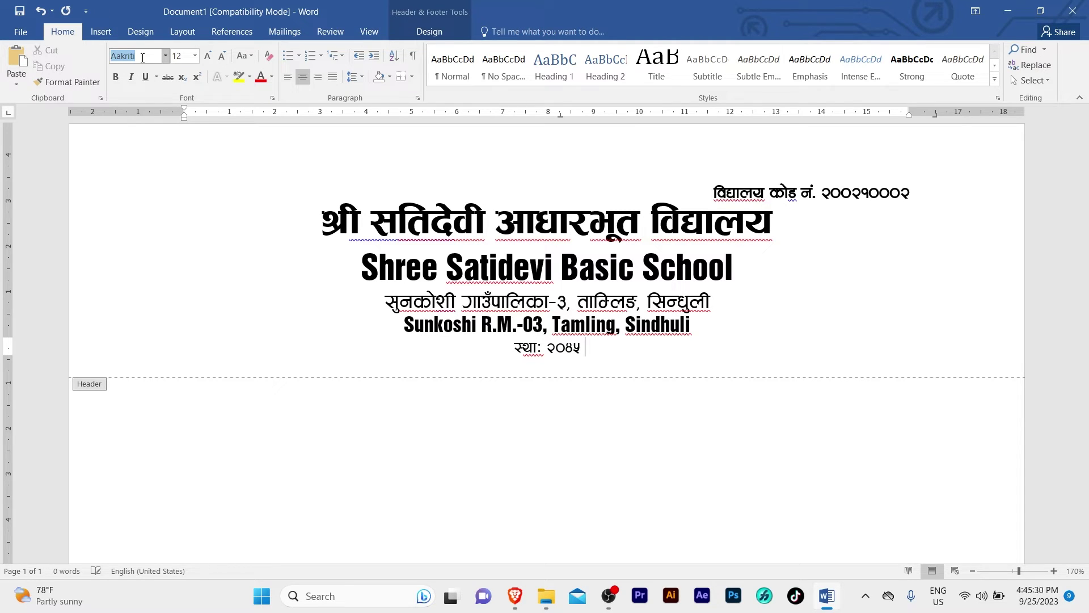
text(Helvetica Inse)
key(Return)
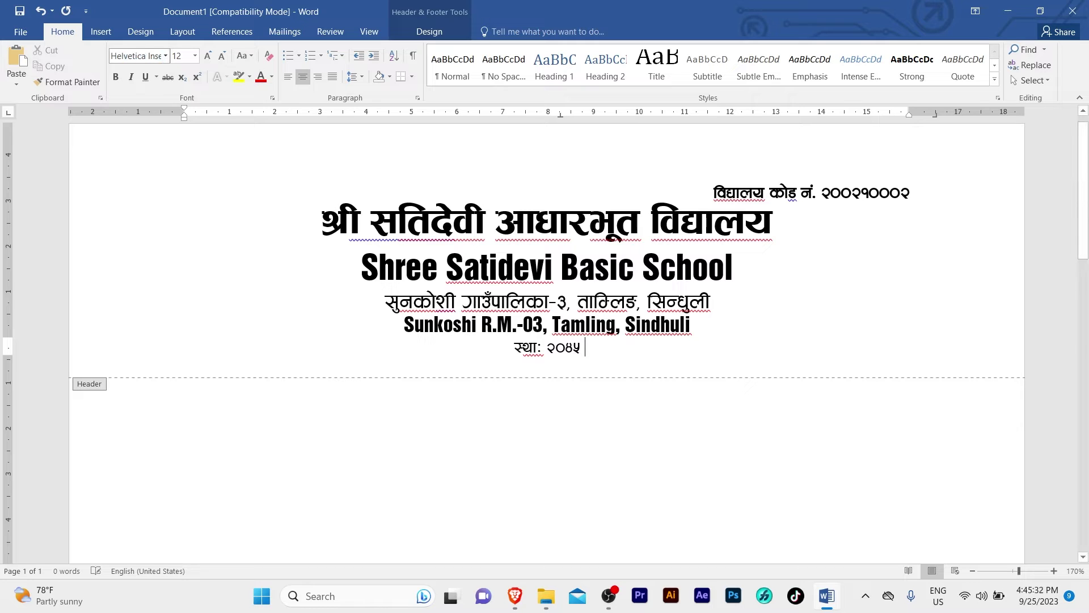
text(ESTD)
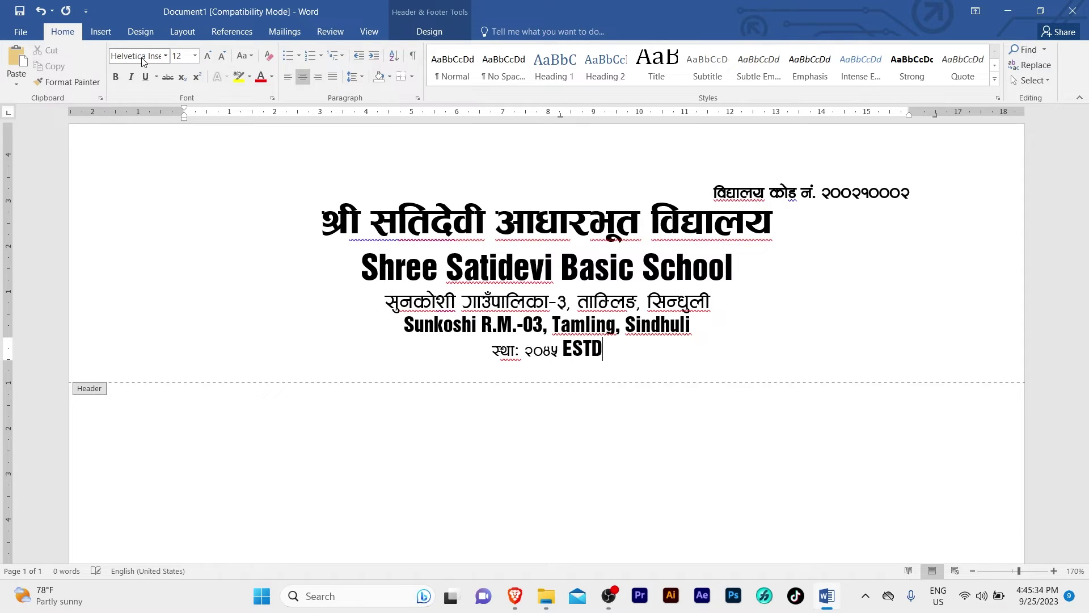
key(BackSpace)
key(BackSpace)
key(BackSpace)
text(st)
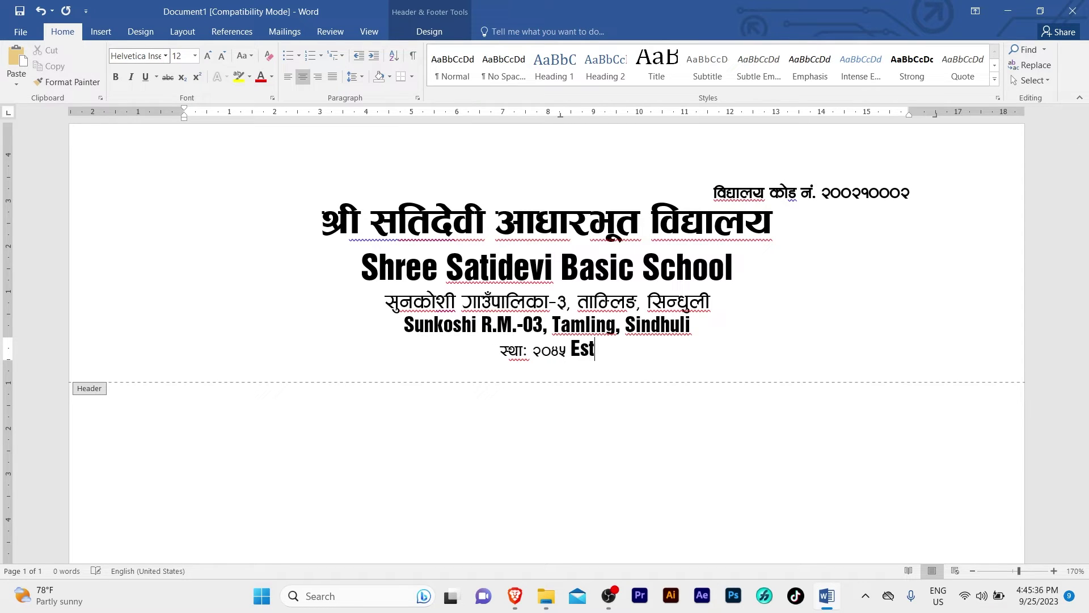
text(d)
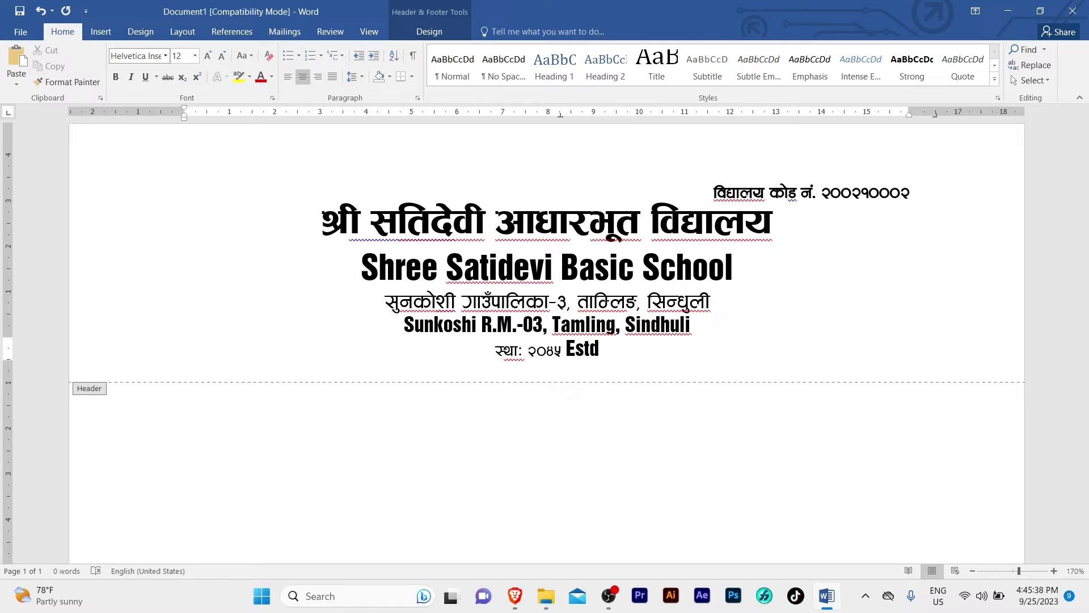
text(: )
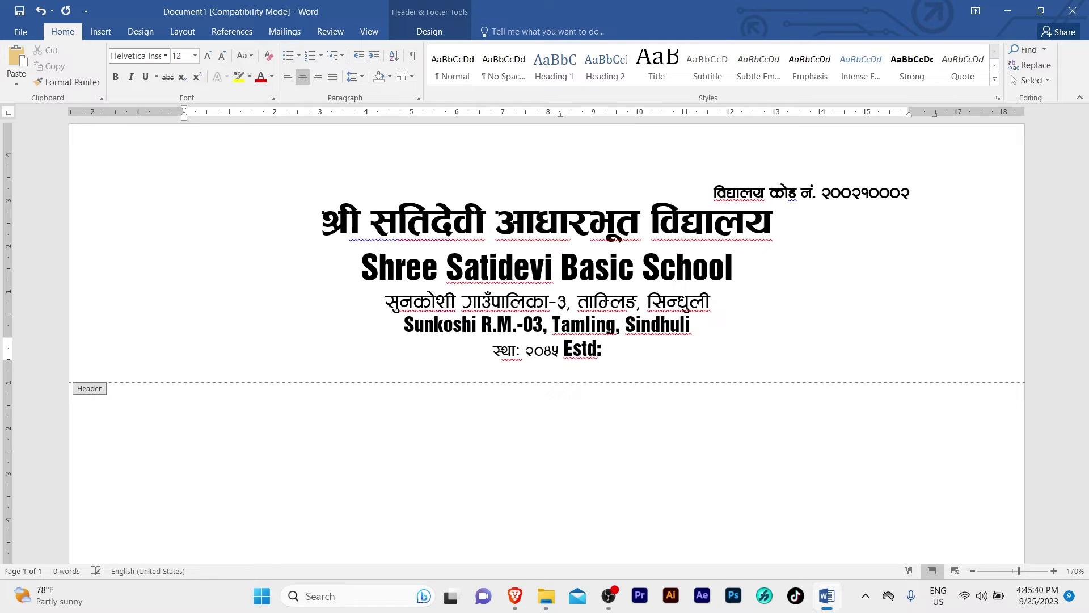
text(2045)
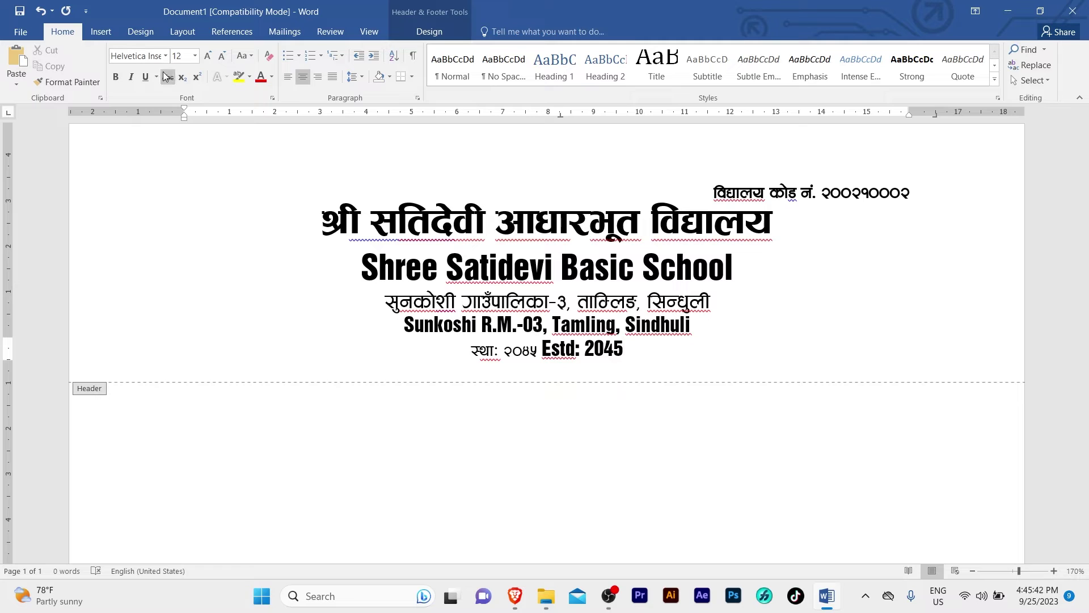
drag(543, 347, 619, 351)
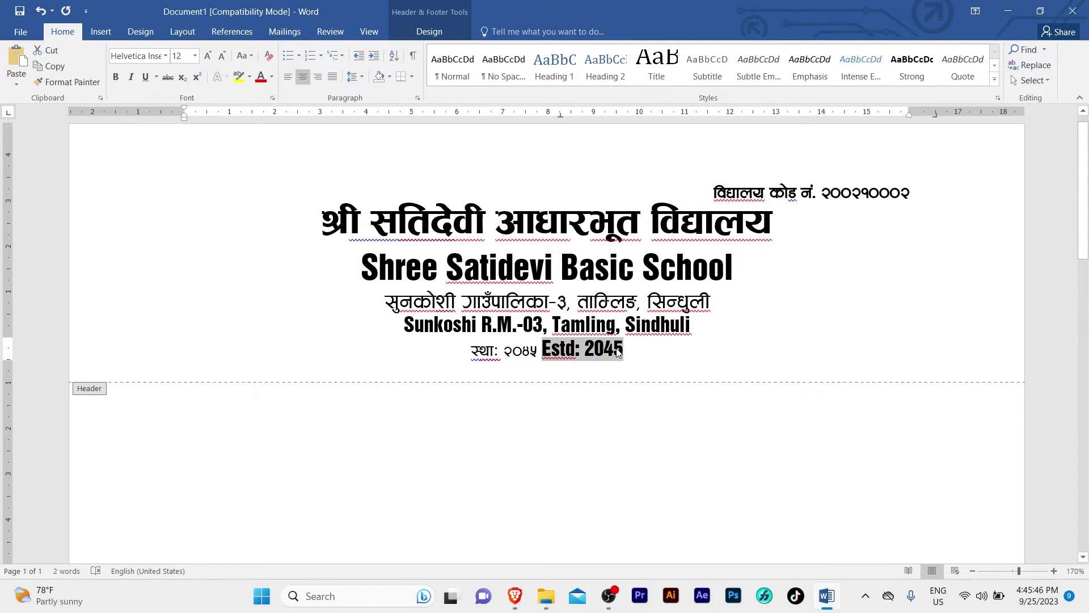
key(ctrl+bracketleft)
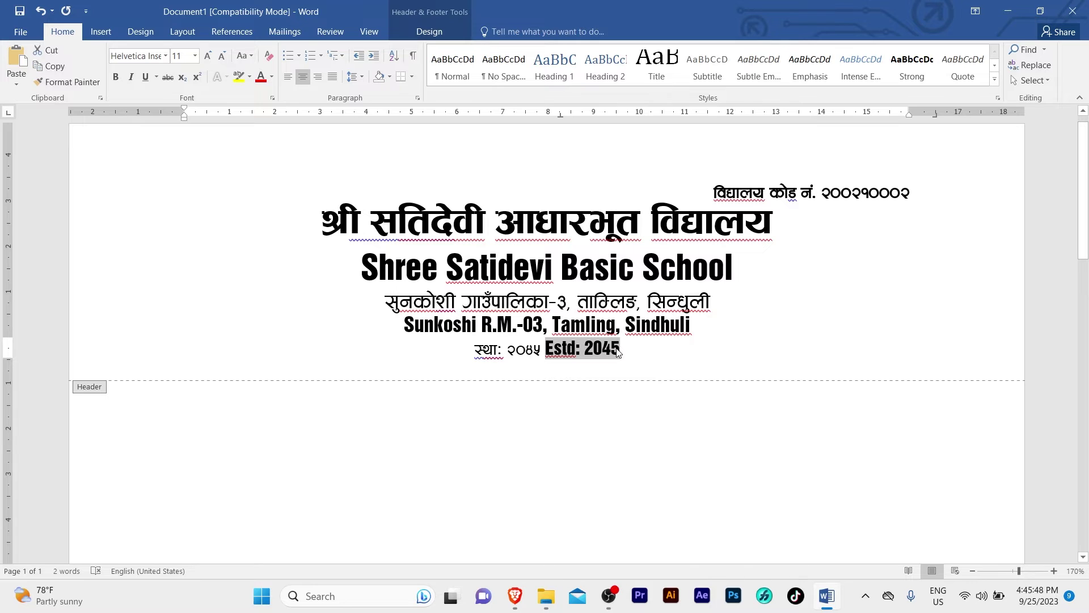
key(ctrl+bracketleft)
Make the Nepali founding year स्था: २०४५ bold at 13 pt
drag(548, 348, 474, 349)
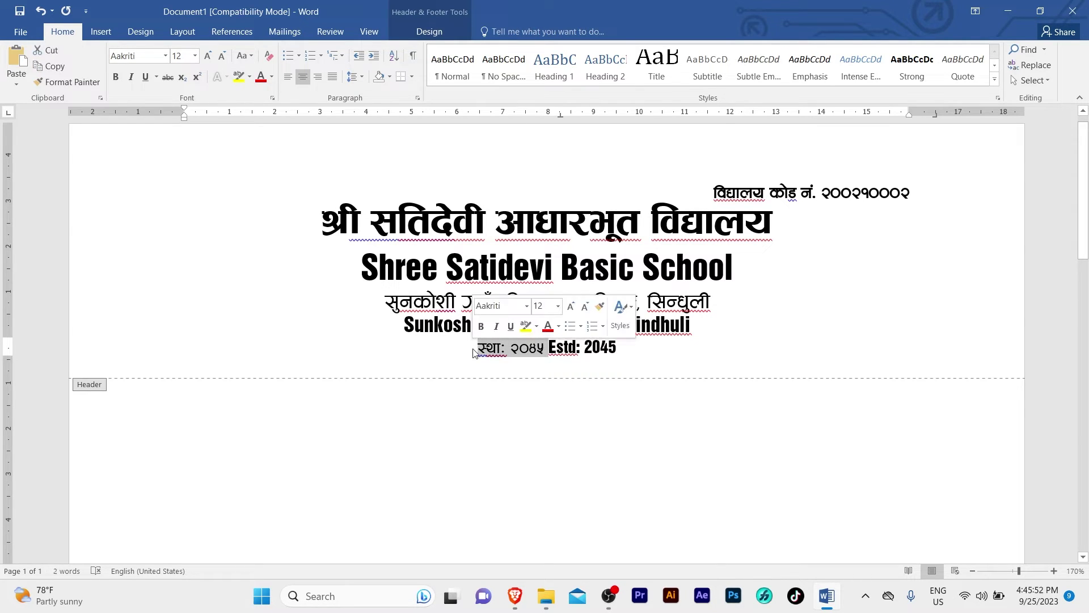
key(ctrl+b)
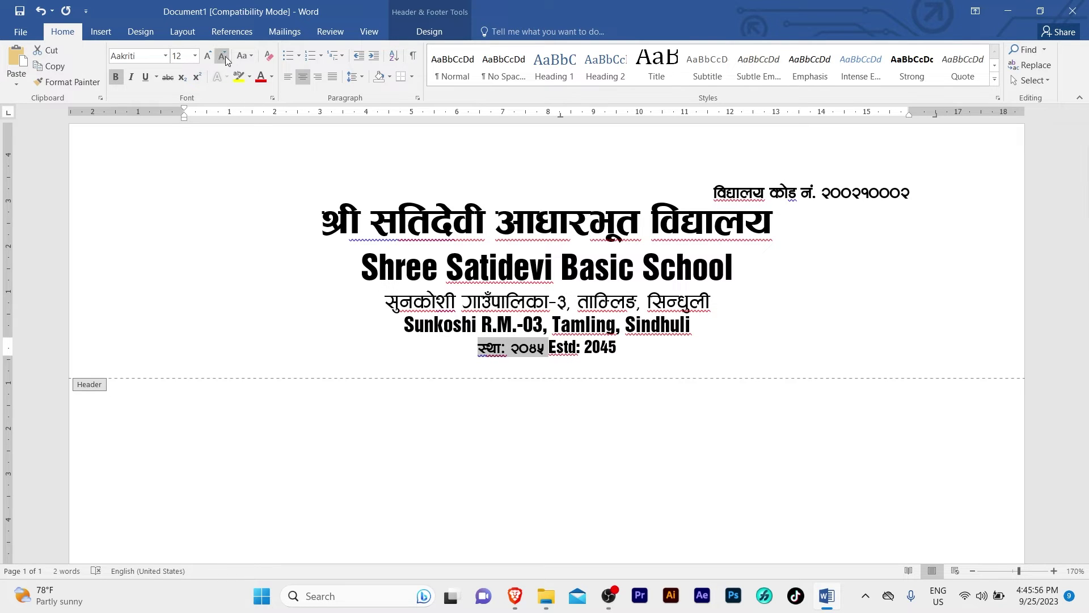
click(182, 52)
text(1)
key(Return)
click(641, 348)
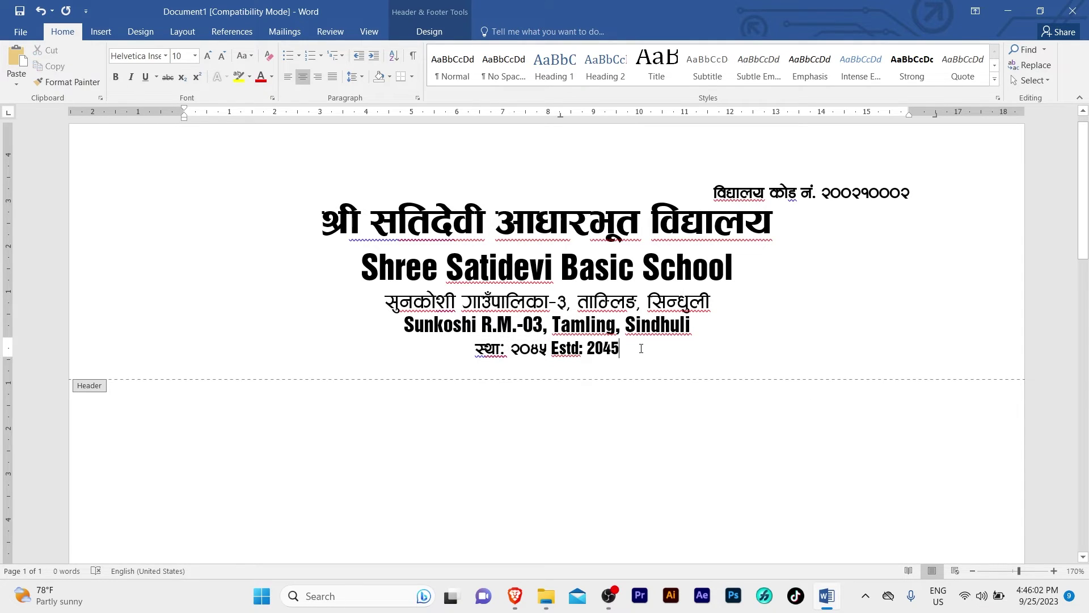
click(553, 349)
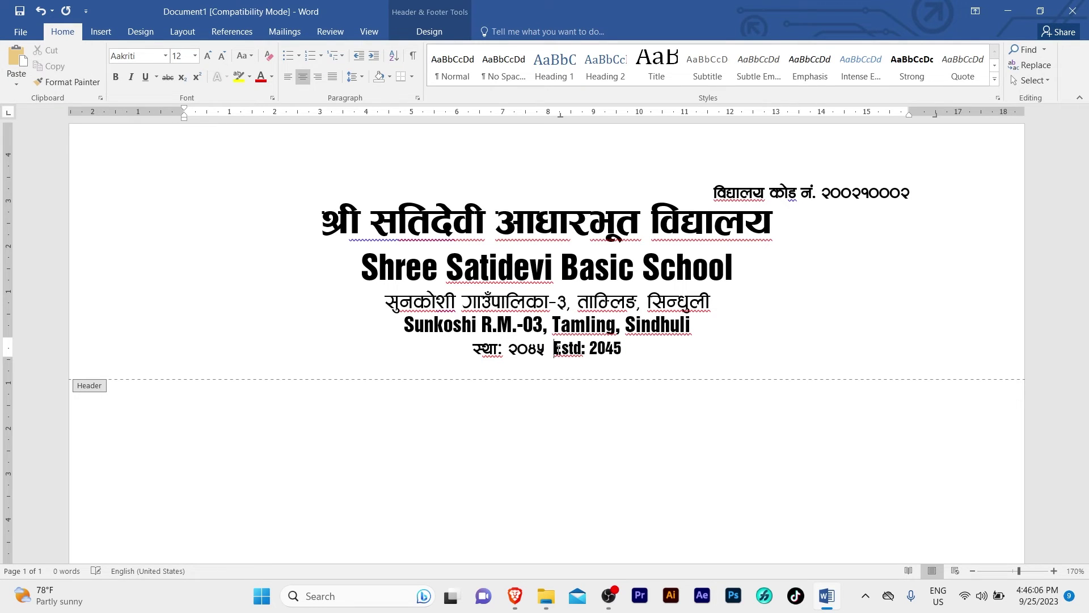
click(628, 351)
Start a new left-aligned header line set in the Aakriti font
key(Return)
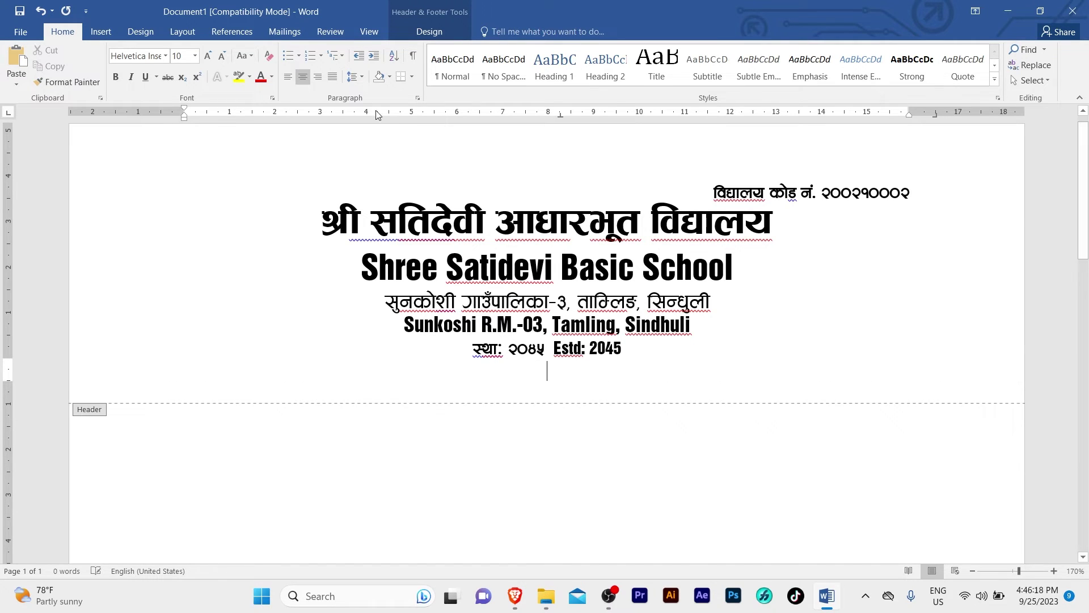
click(288, 76)
click(151, 55)
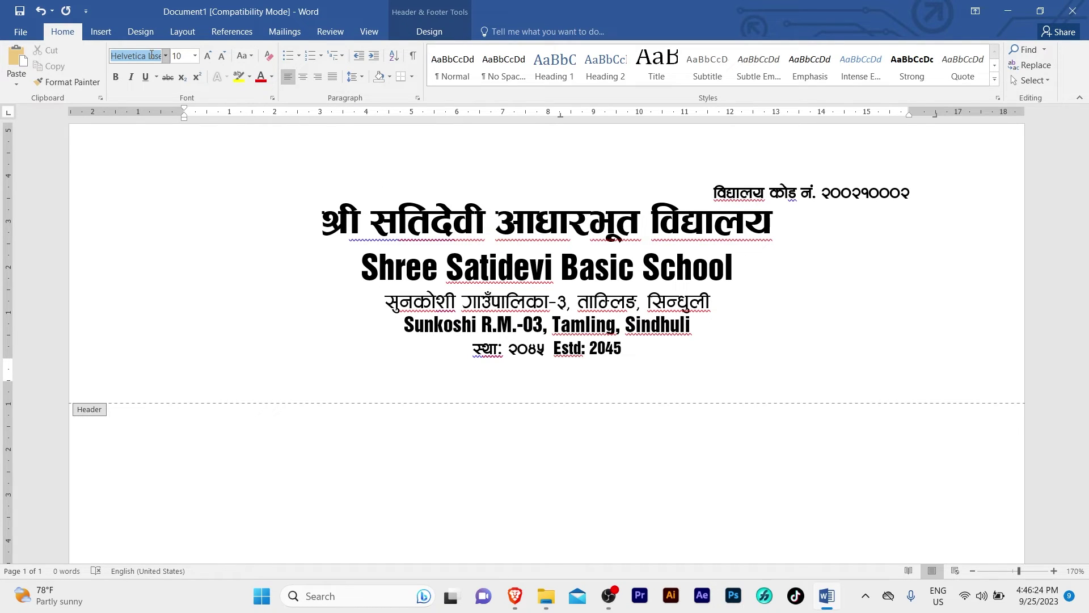
key(BackSpace)
text(Aakriti)
key(Return)
Type पत्र संख्या:, then a line with चलानी नं.: and मिति: followed by a dotted blank
click(225, 388)
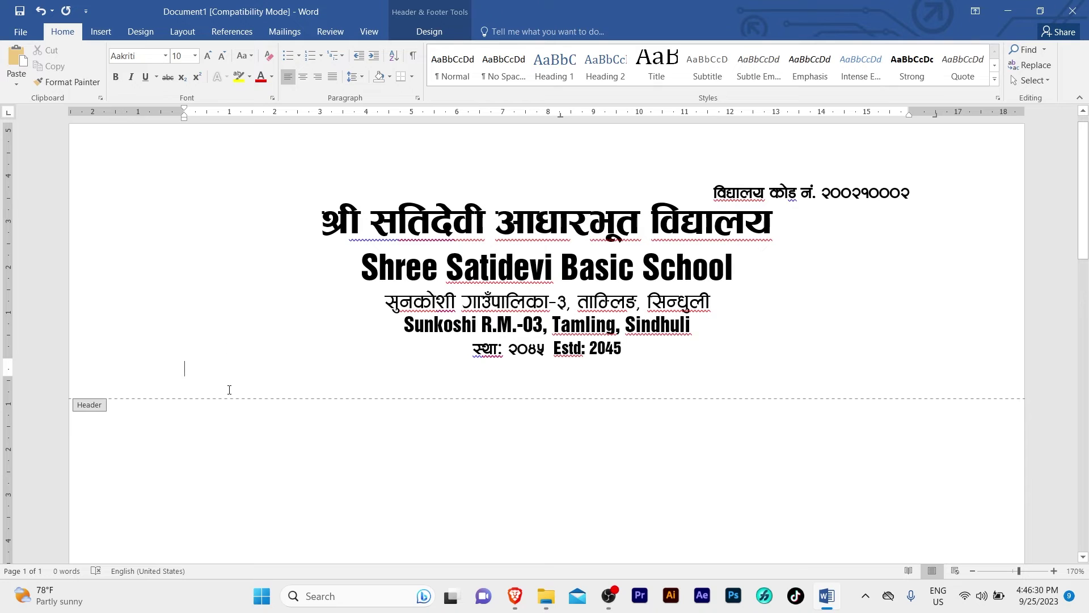
text(पत्र)
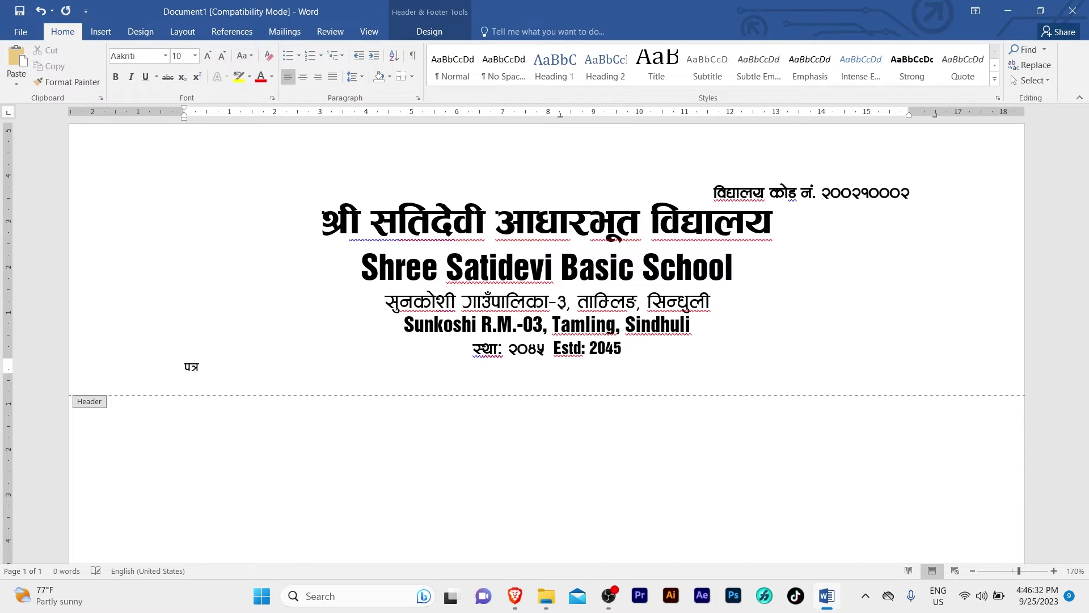
text( स)
key(BackSpace)
text(संख्या)
text(:)
key(Return)
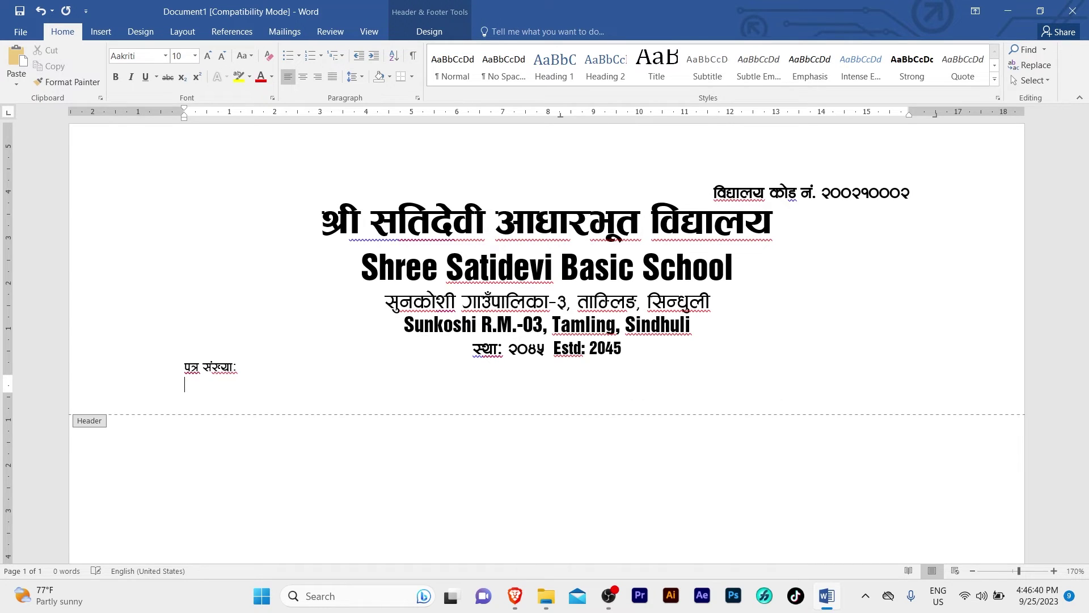
text(चलान)
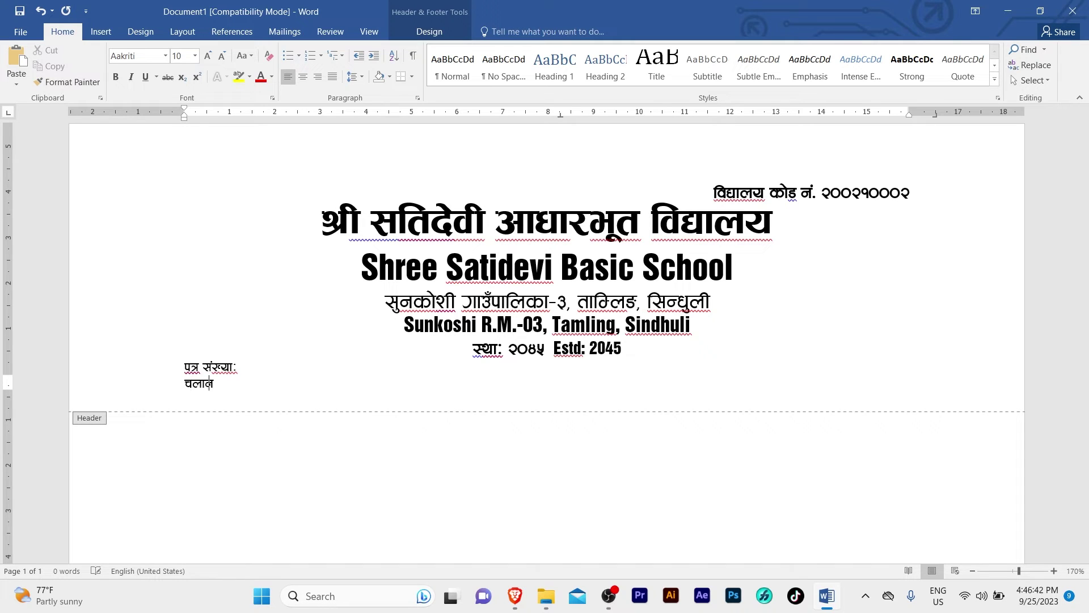
text(ी न)
text(ं.)
text(:    )
text(मिति)
text(:)
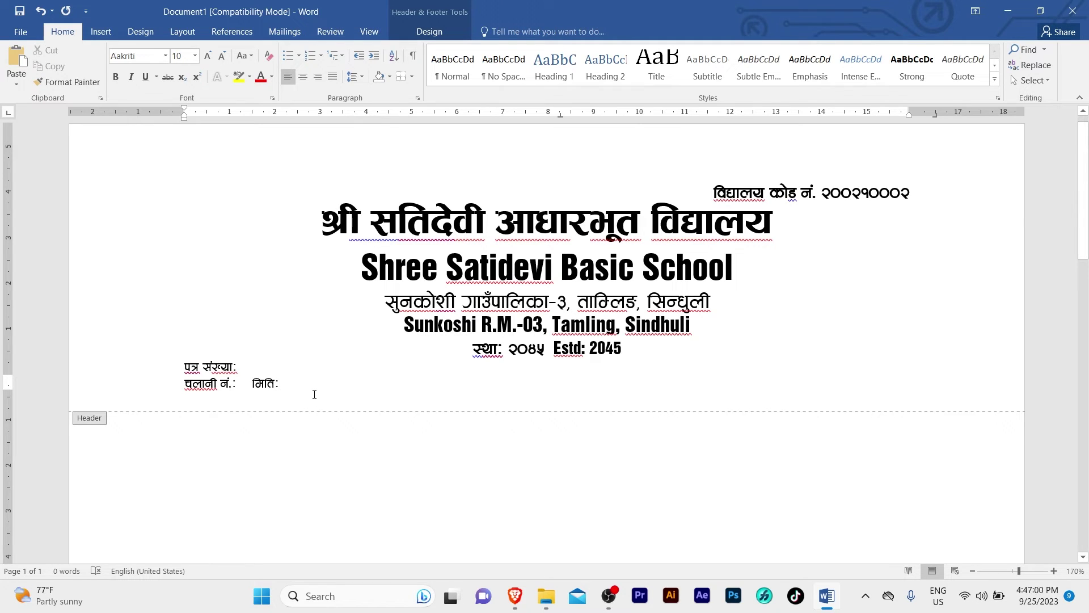
text(..............................................)
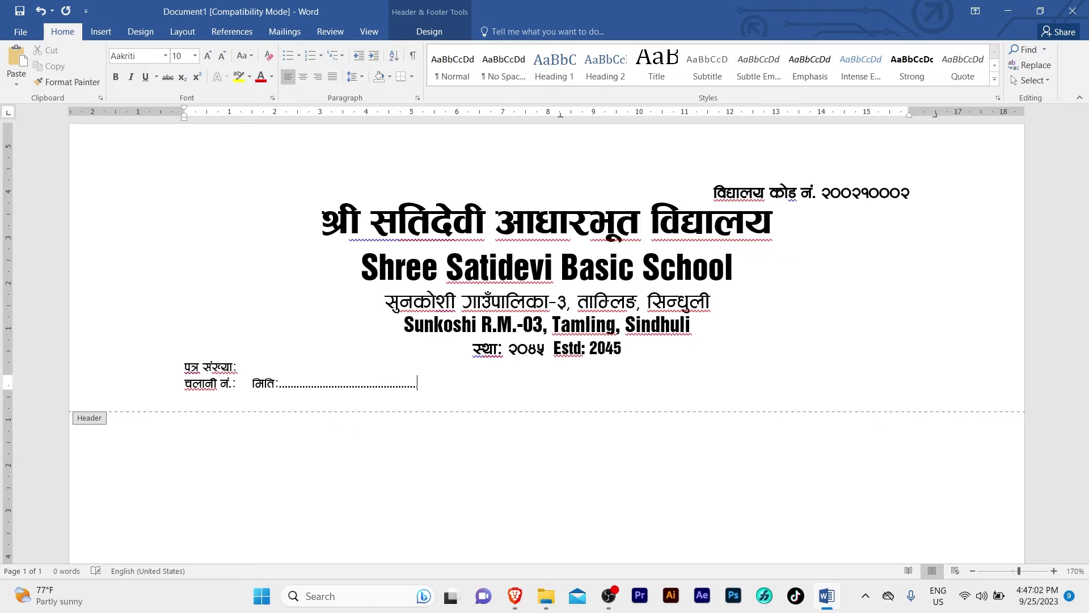
text(......)
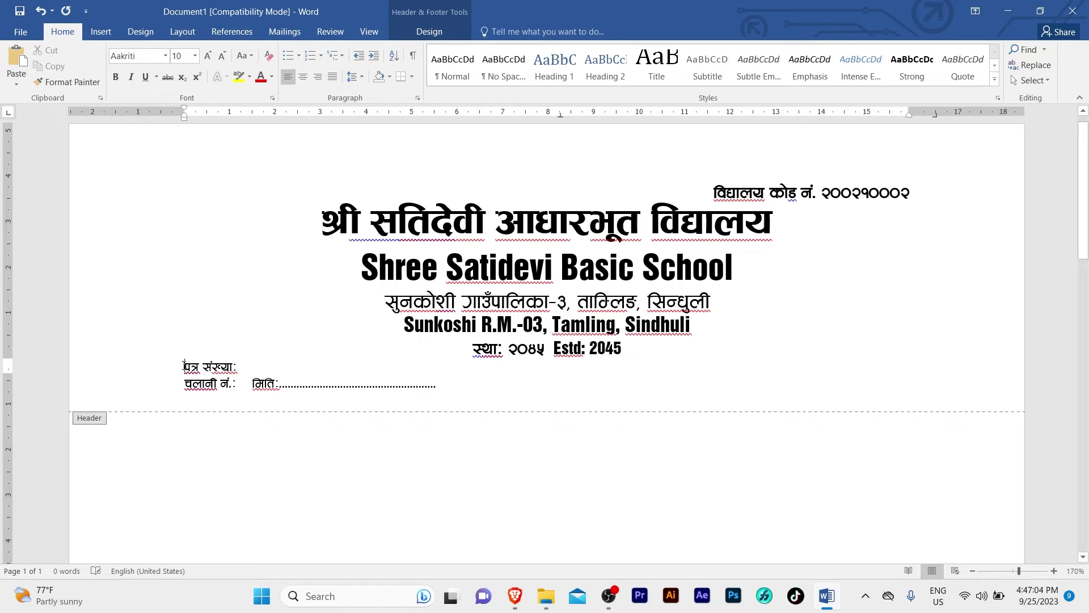
Set the letter number and dispatch number lines to font size 13
drag(183, 360, 449, 385)
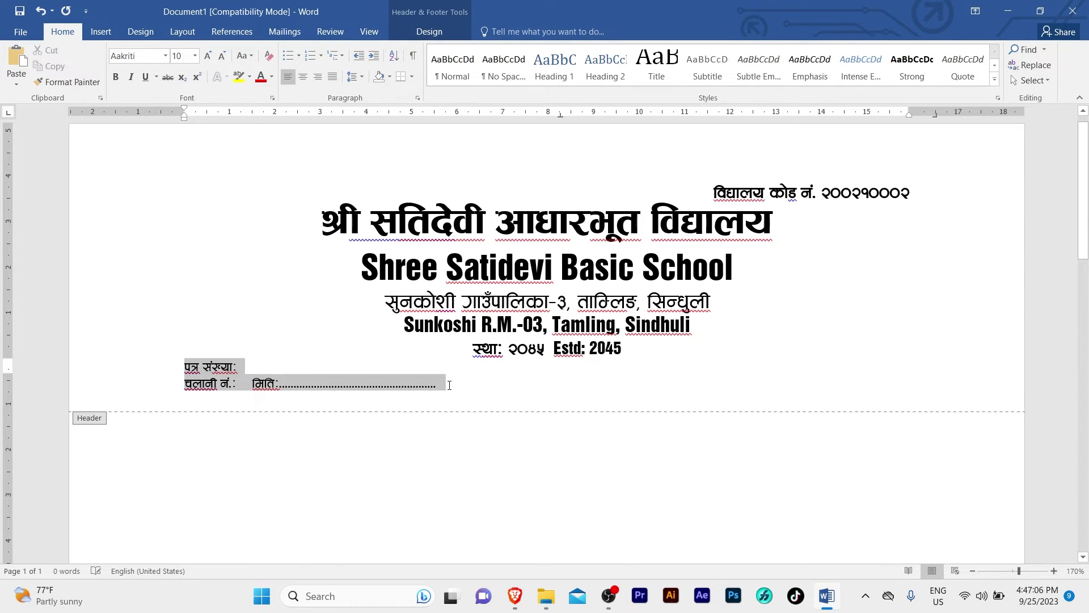
click(178, 55)
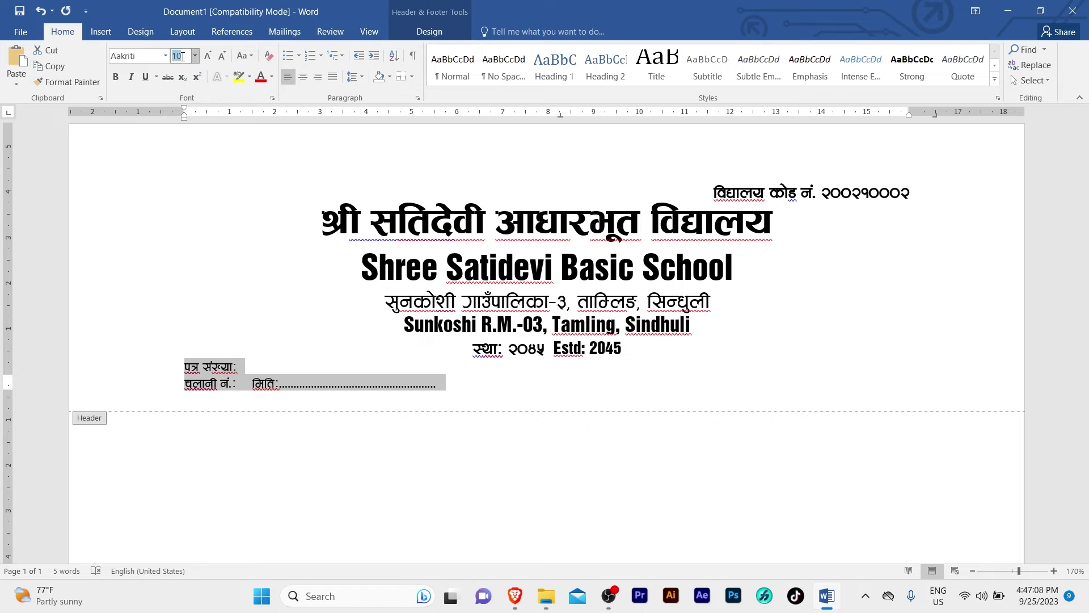
text(13)
key(Return)
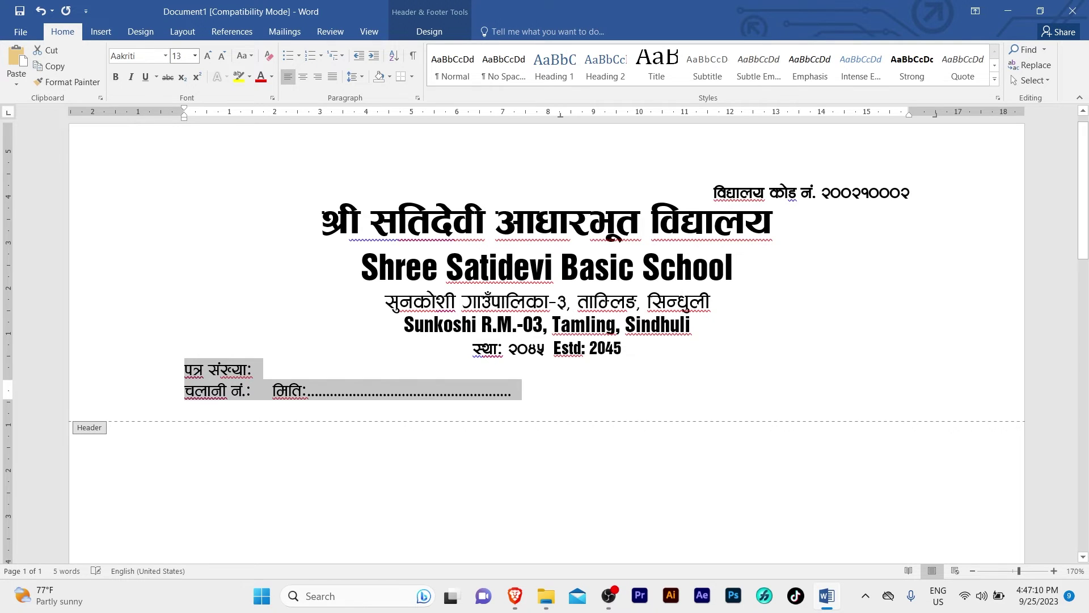
Place मिति: at the right of the चलानी नं. line, trim its dots, and add an empty line below
click(272, 401)
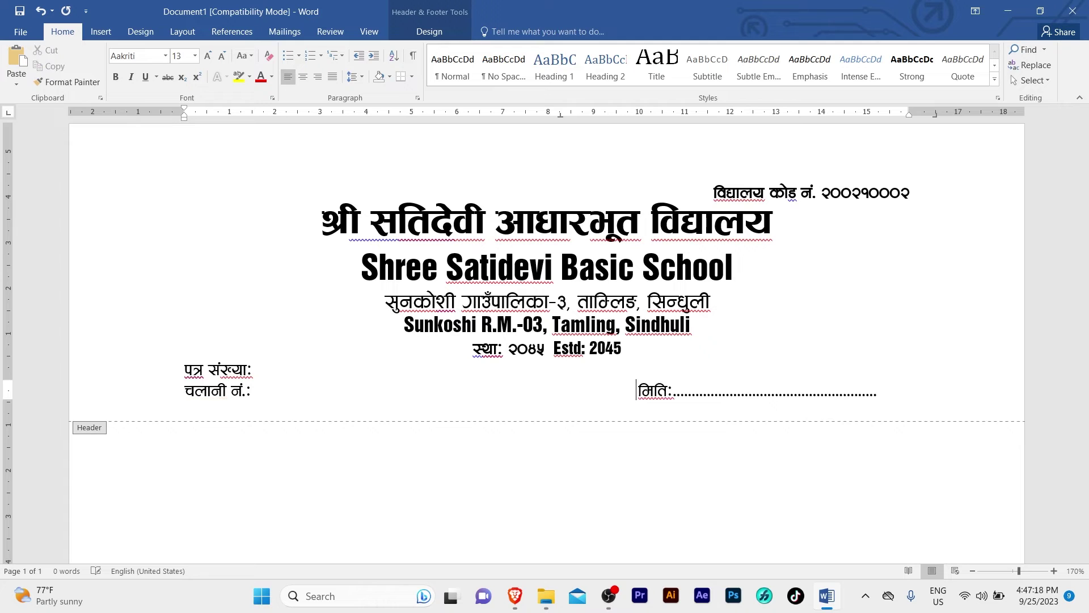
key(Return)
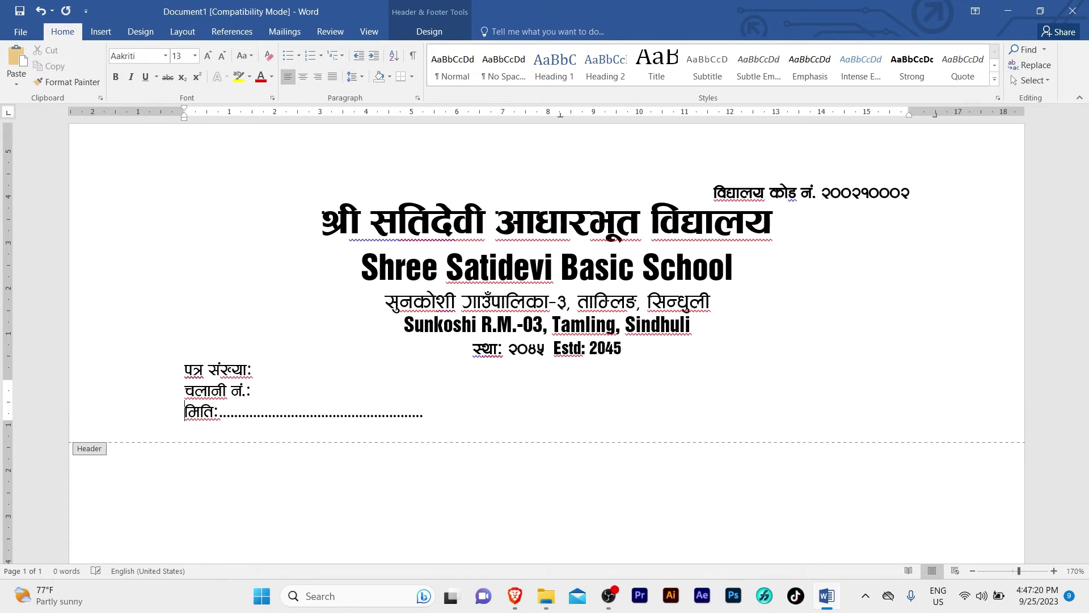
key(BackSpace)
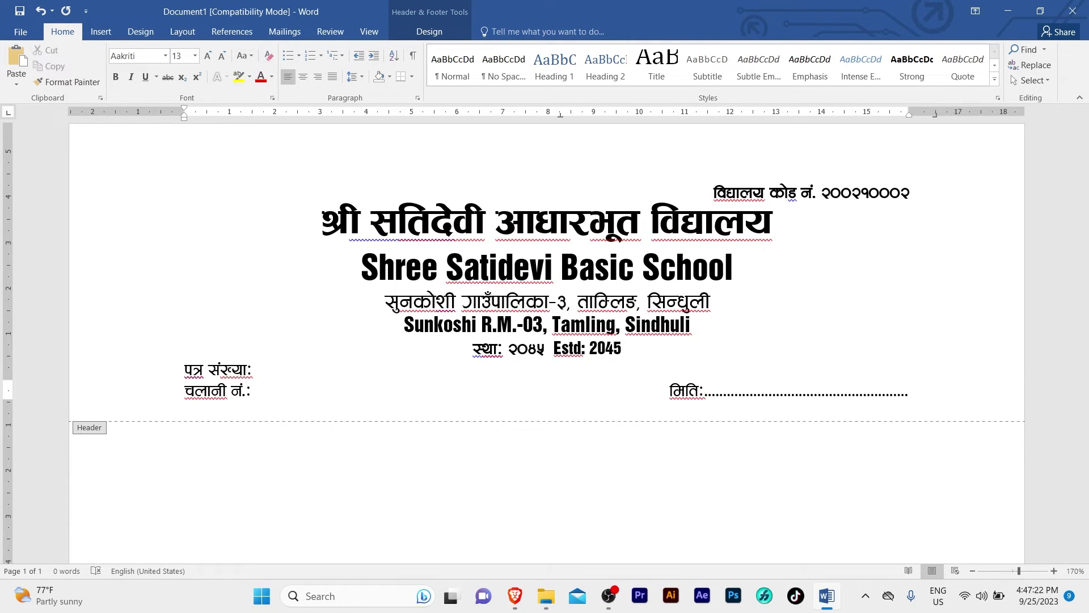
click(821, 386)
key(BackSpace)
key(BackSpace)
key(BackSpace)
key(BackSpace)
key(BackSpace)
key(BackSpace)
key(BackSpace)
key(BackSpace)
key(BackSpace)
key(BackSpace)
key(BackSpace)
key(BackSpace)
key(BackSpace)
click(668, 395)
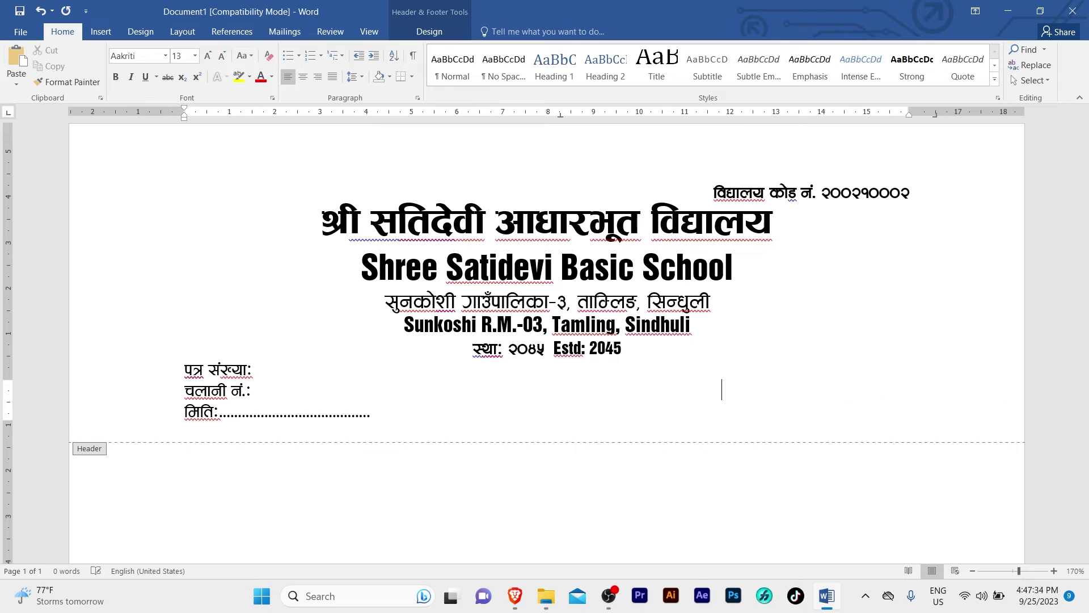
key(BackSpace)
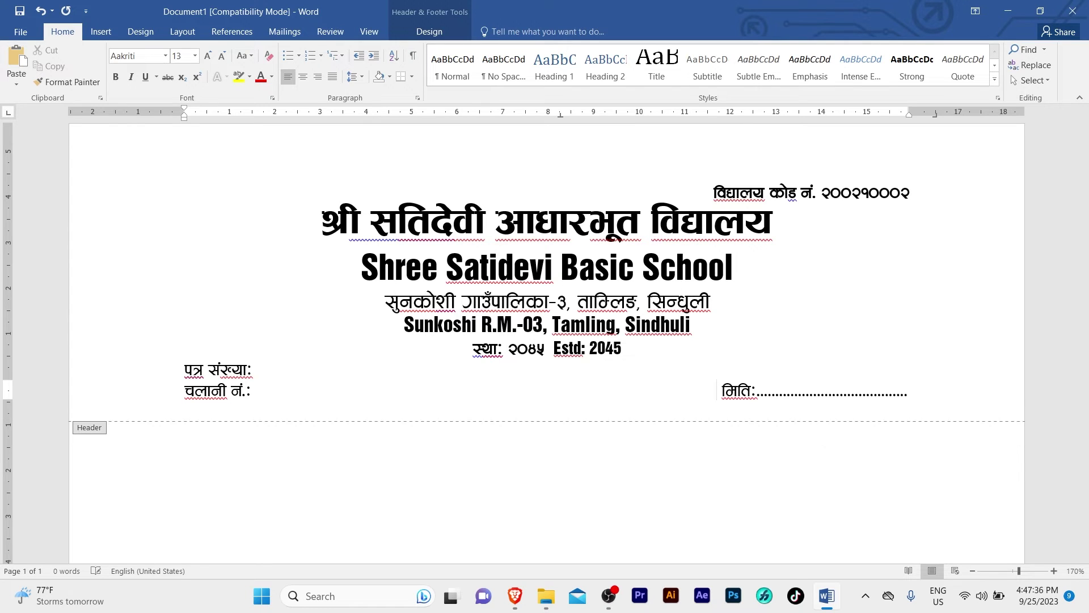
click(919, 397)
key(Return)
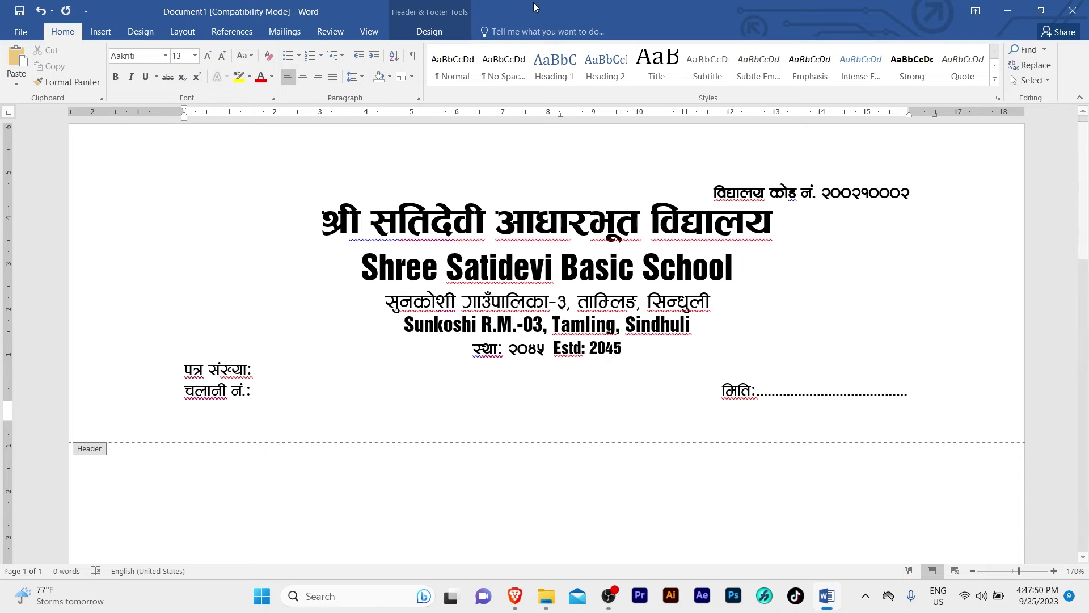
Draw a straight line across the header below the dispatch line and give it a blue outline
click(101, 34)
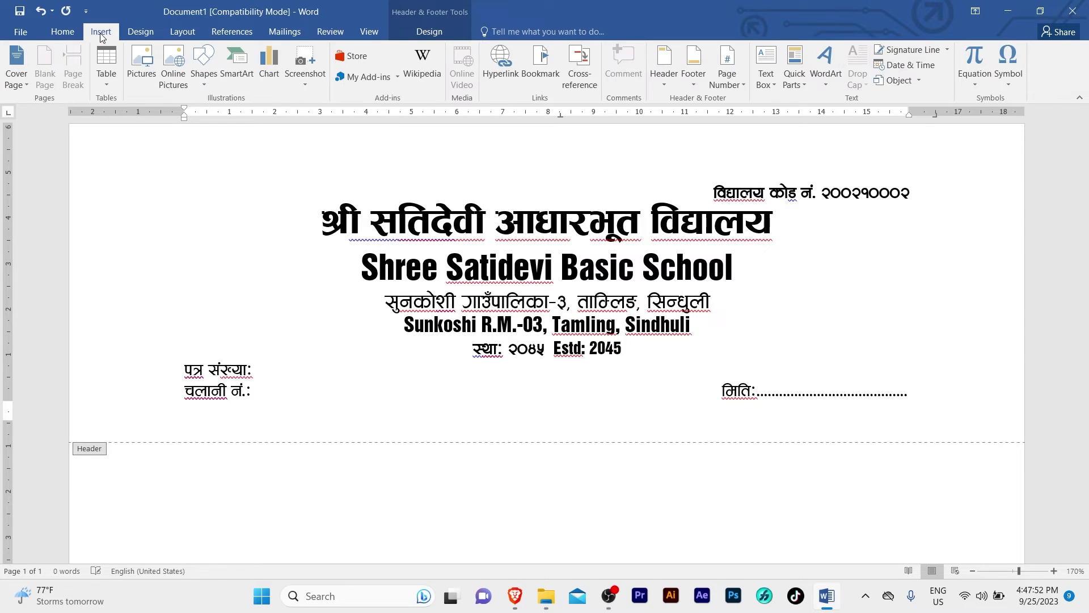
click(206, 84)
click(211, 114)
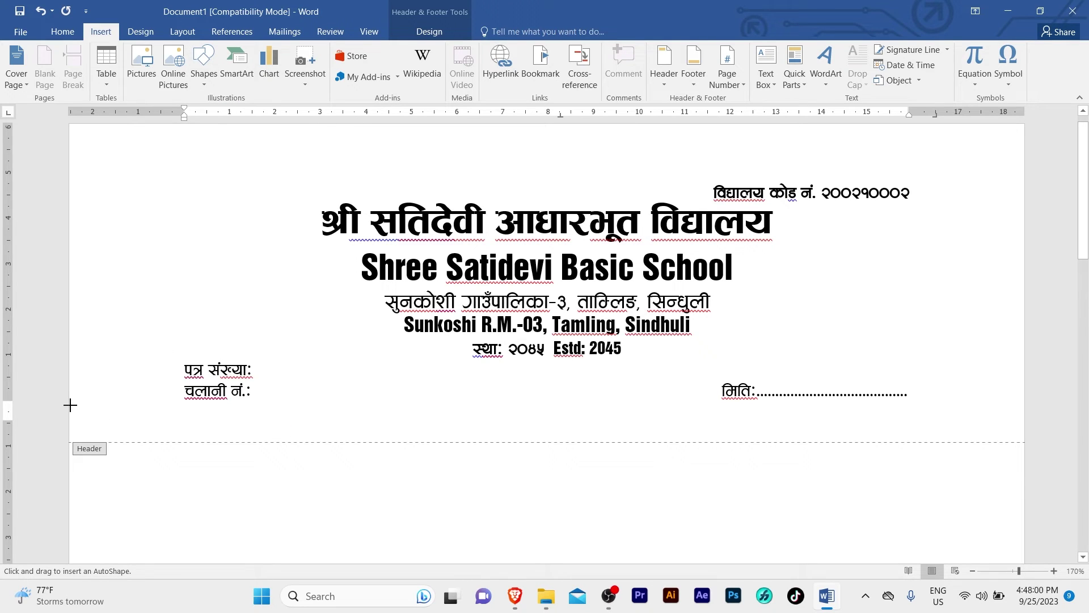
drag(69, 408, 1050, 413)
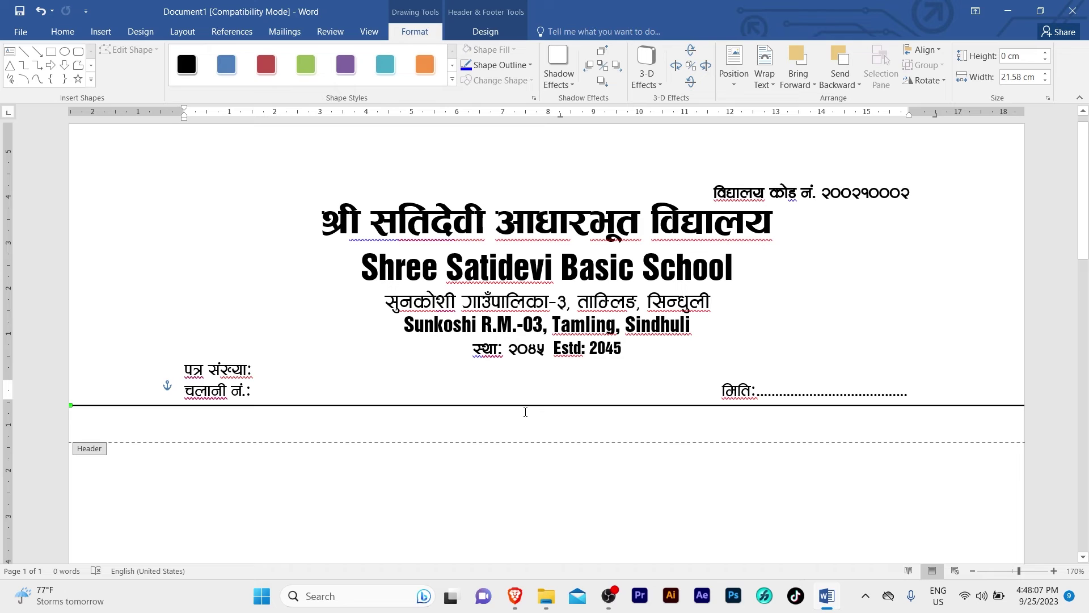
click(528, 66)
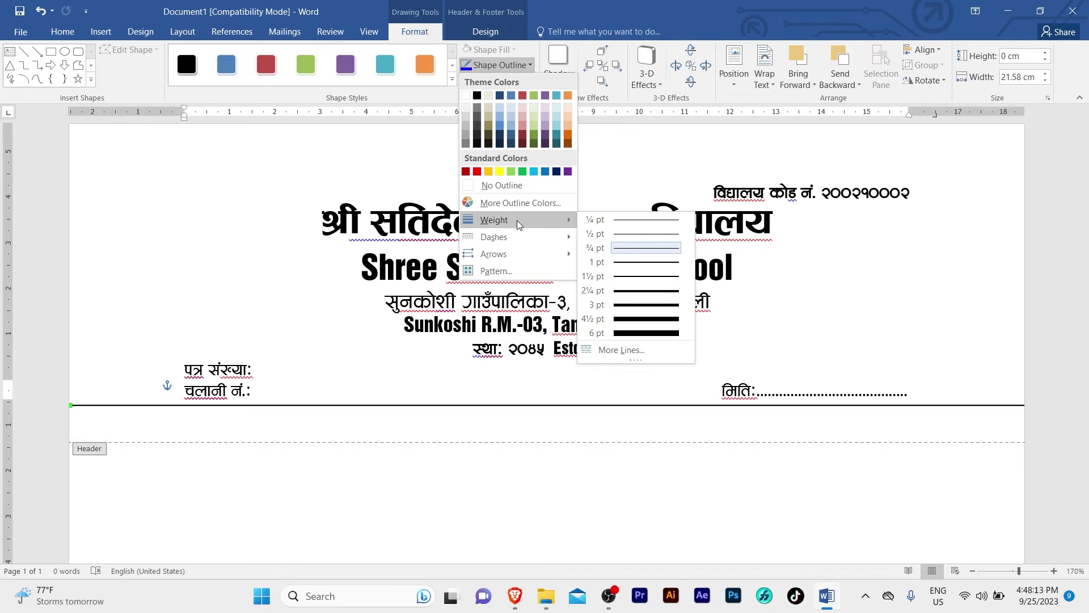
mouse_move(494, 219)
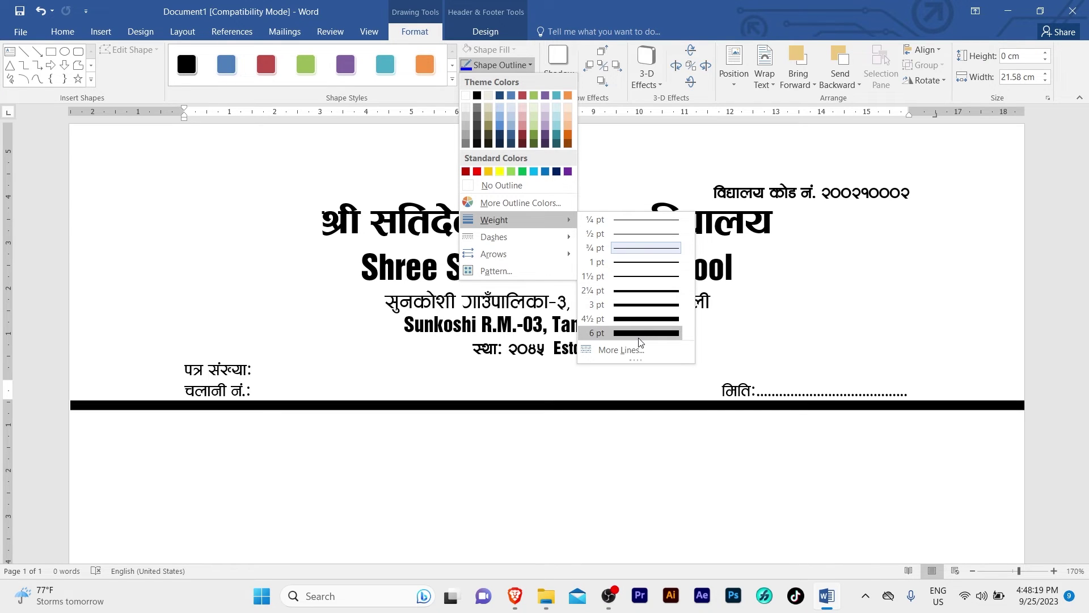
click(640, 292)
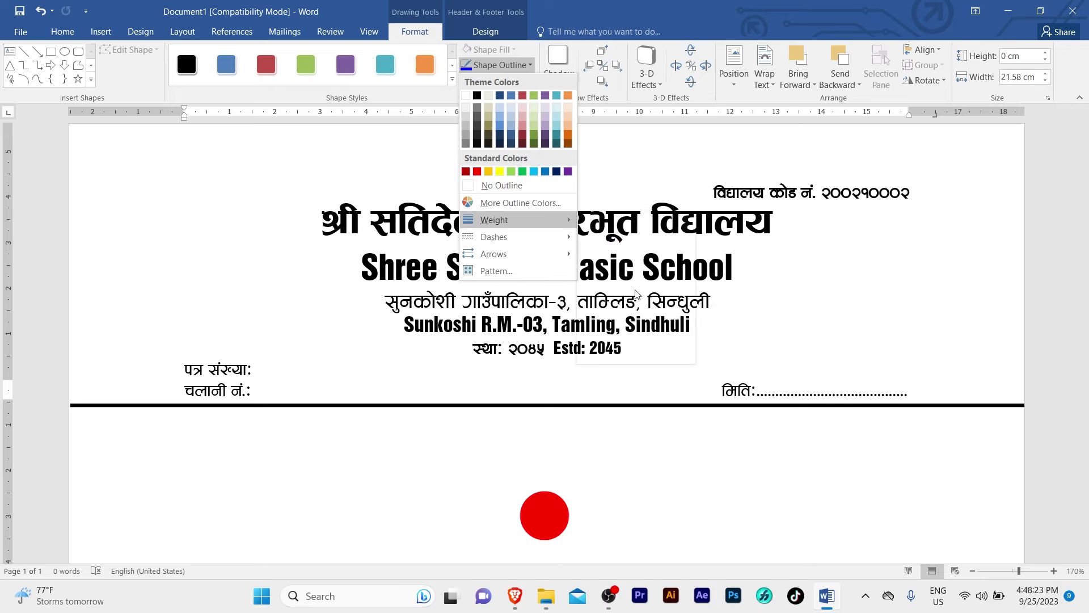
click(530, 66)
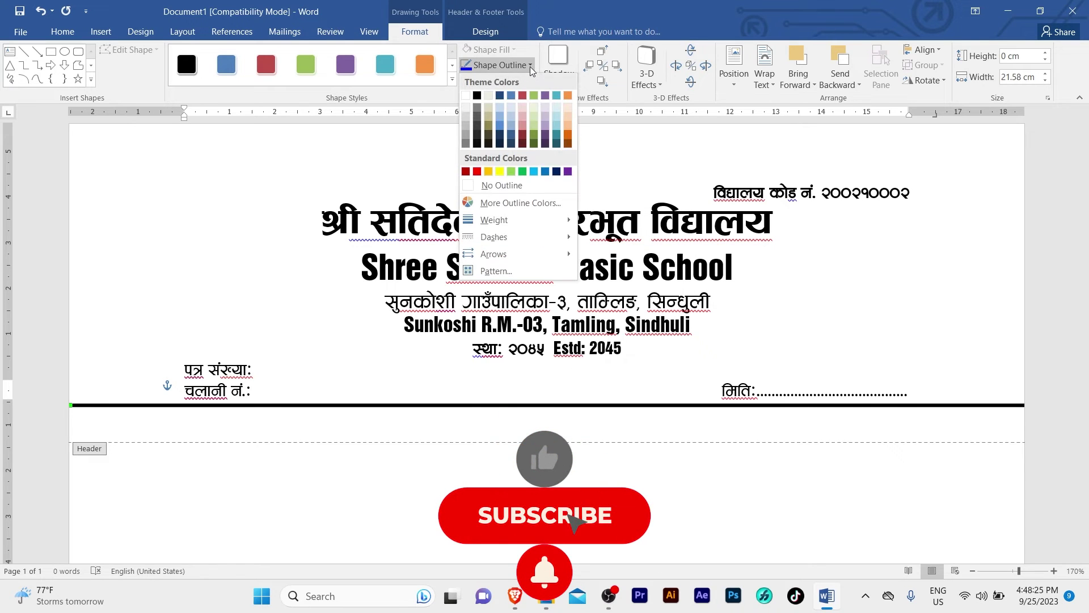
click(546, 171)
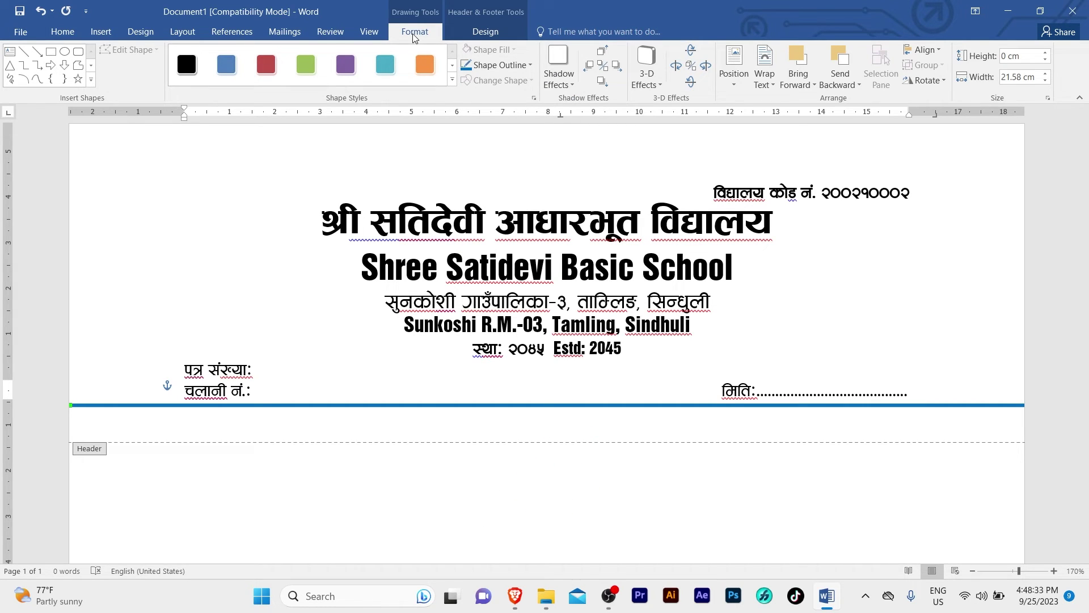
Centre the blue line horizontally and paste a duplicate of it below
click(925, 59)
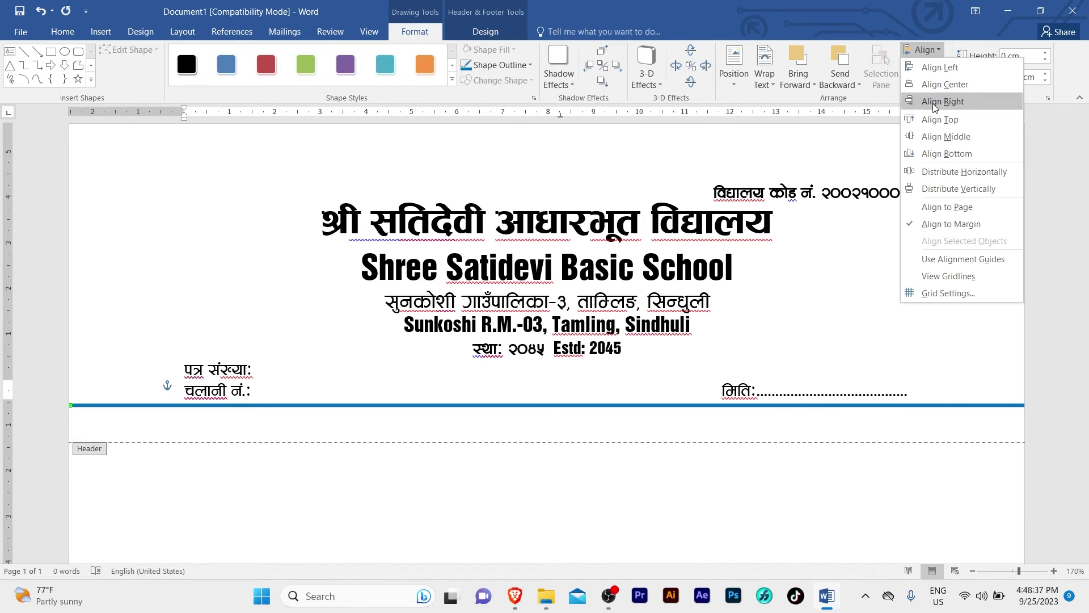
click(930, 85)
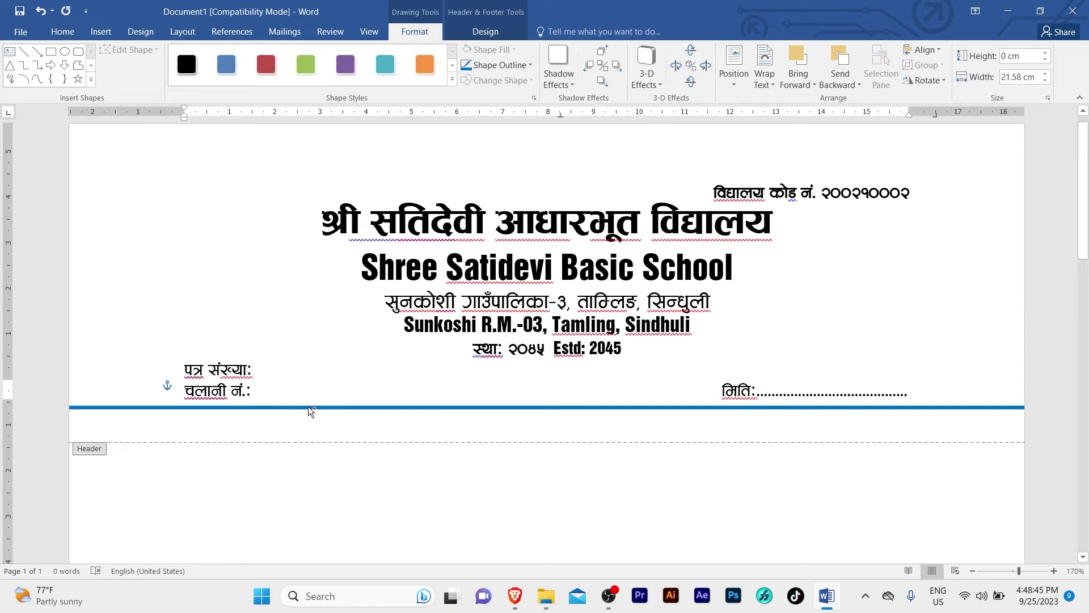
click(312, 420)
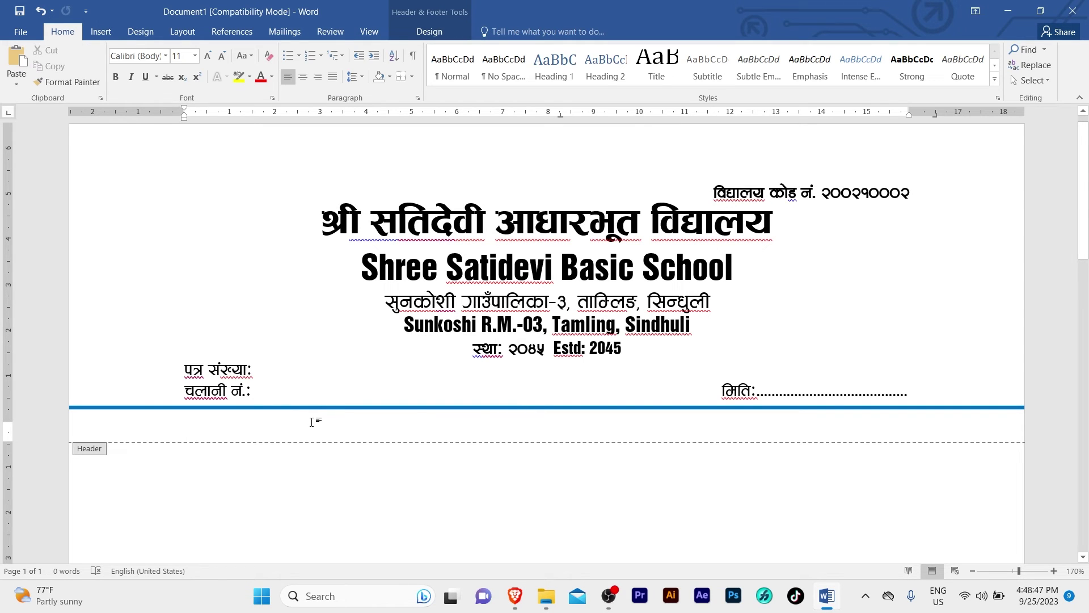
key(ctrl+v)
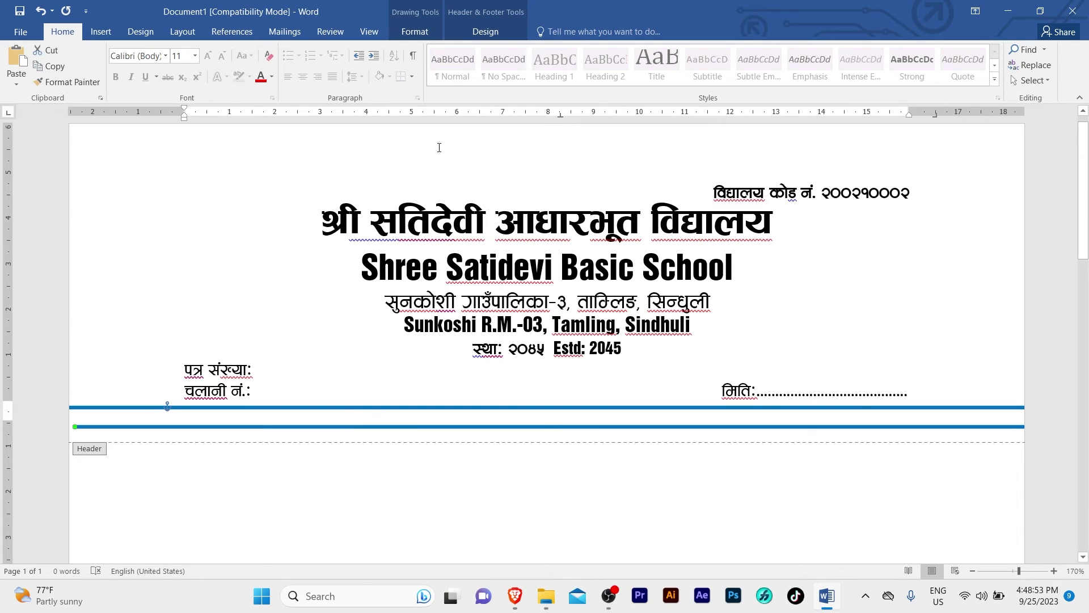
Centre the second blue line and nudge it up three steps, just below the first
click(415, 32)
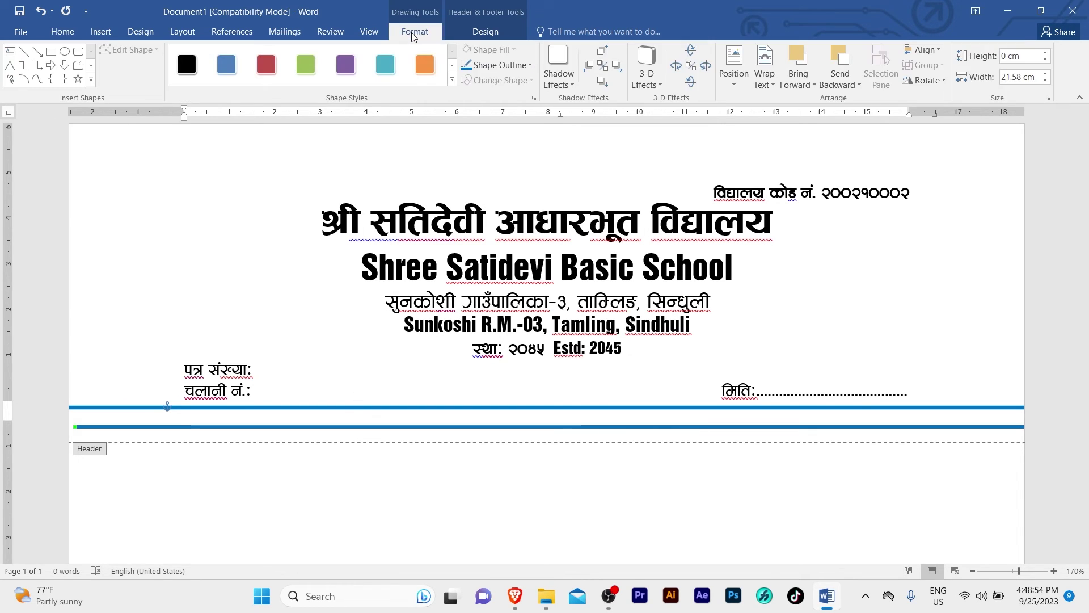
click(922, 50)
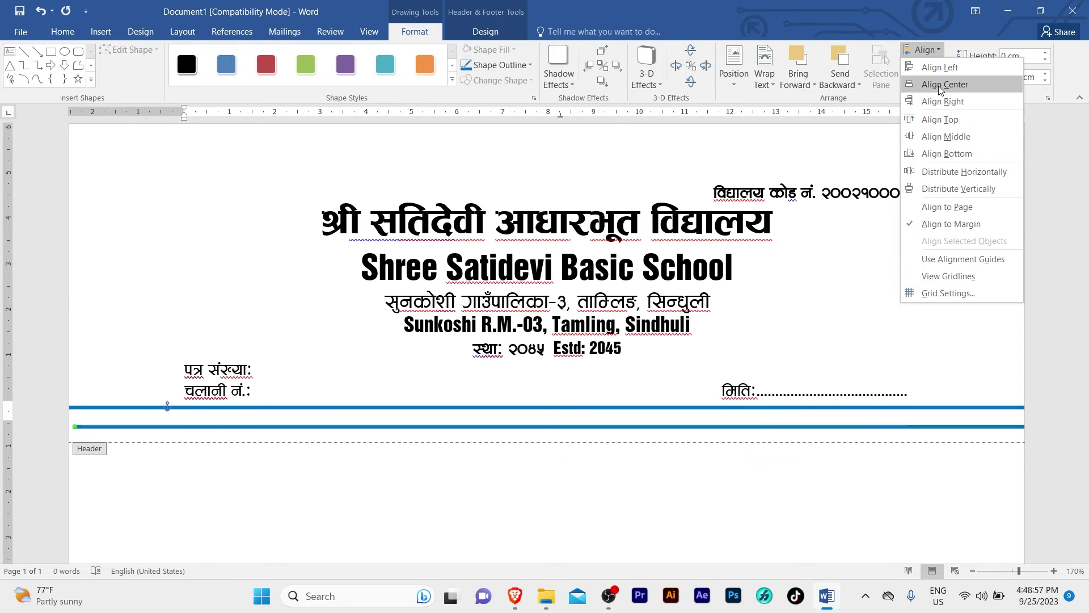
click(945, 84)
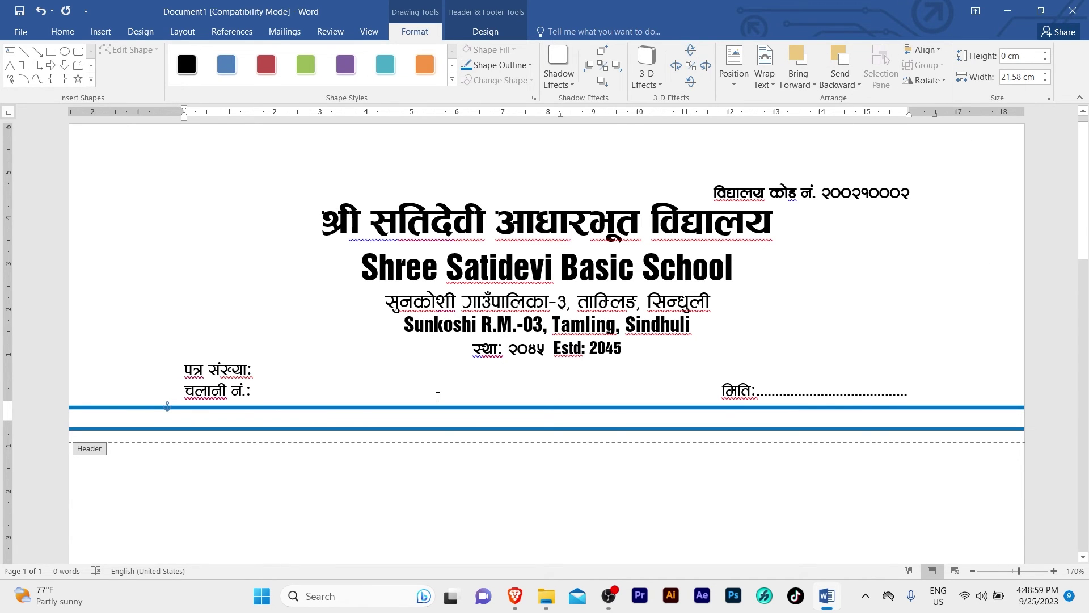
click(425, 429)
key(Up)
key(Up)
key(Up)
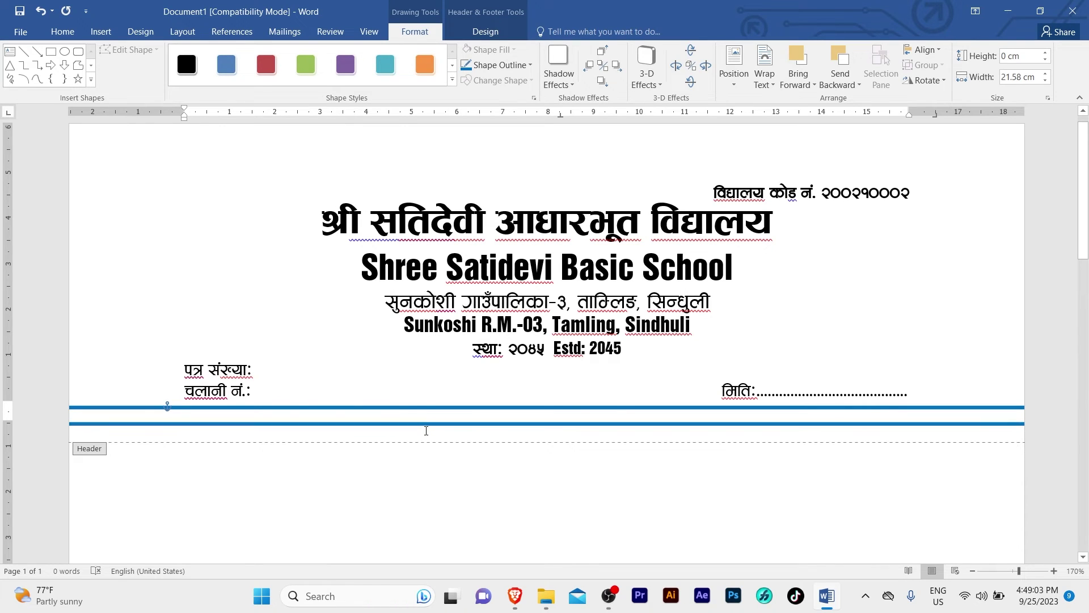
key(Up)
key(Up)
key(Up)
key(Up)
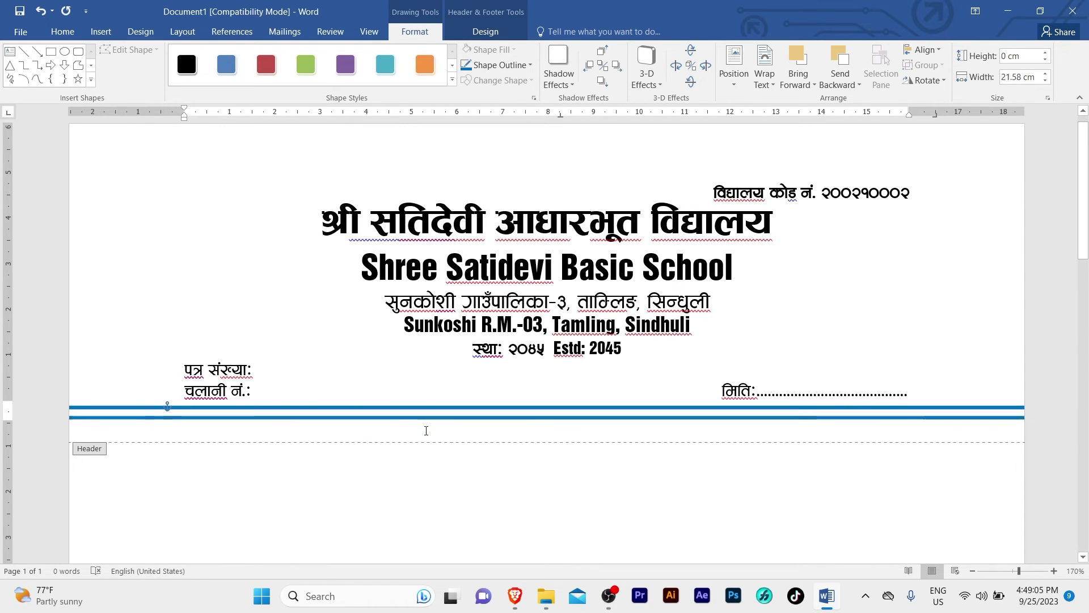
key(Up)
key(Up)
key(Up)
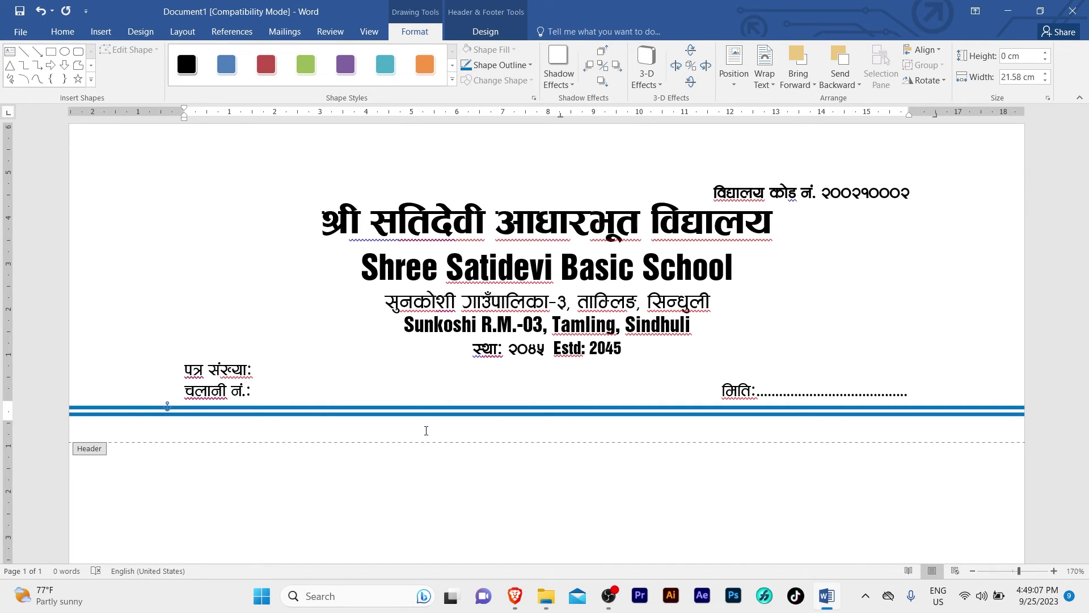
Remove the empty line below the blue rules and colour all header text lines blue
click(426, 430)
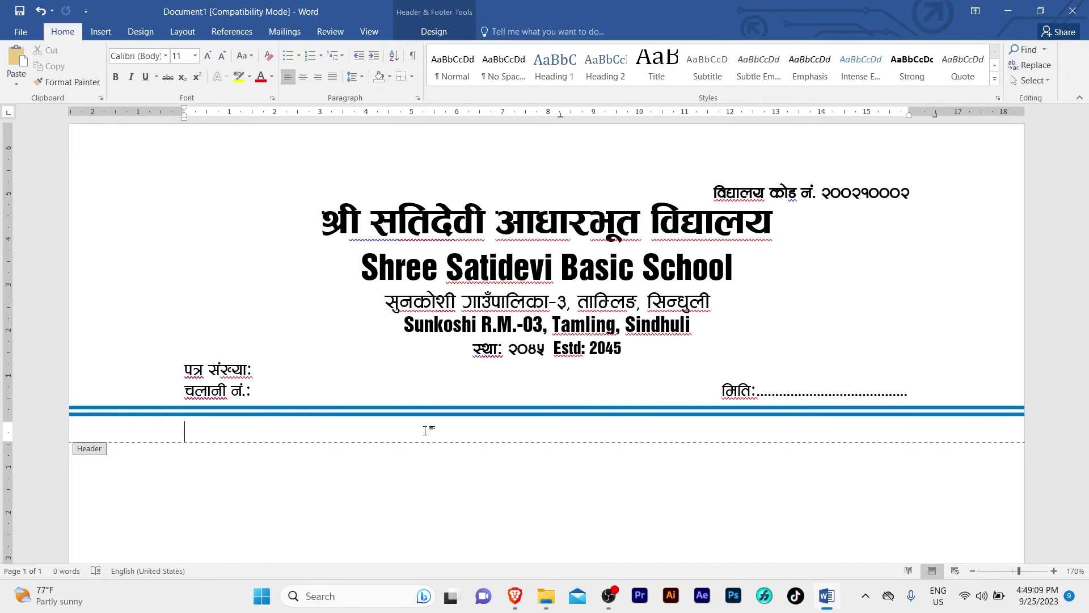
key(BackSpace)
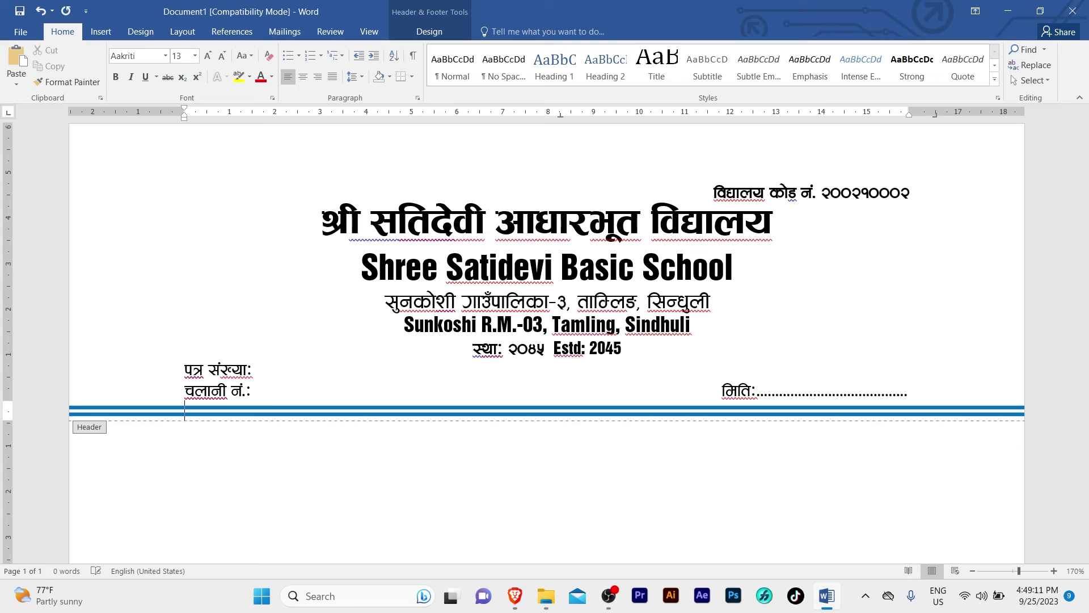
click(285, 378)
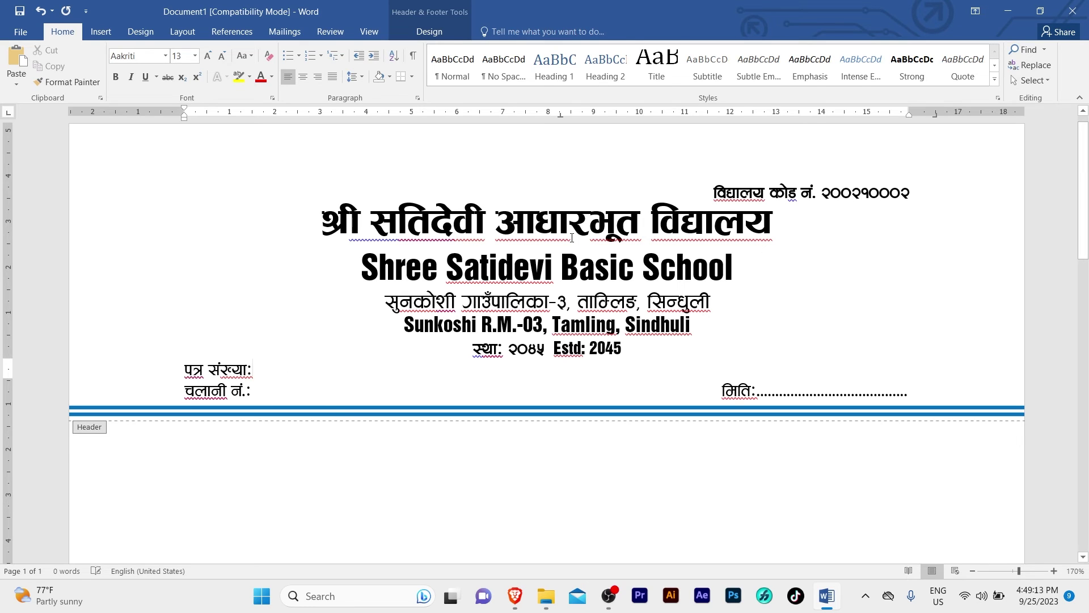
click(715, 183)
drag(715, 183, 929, 399)
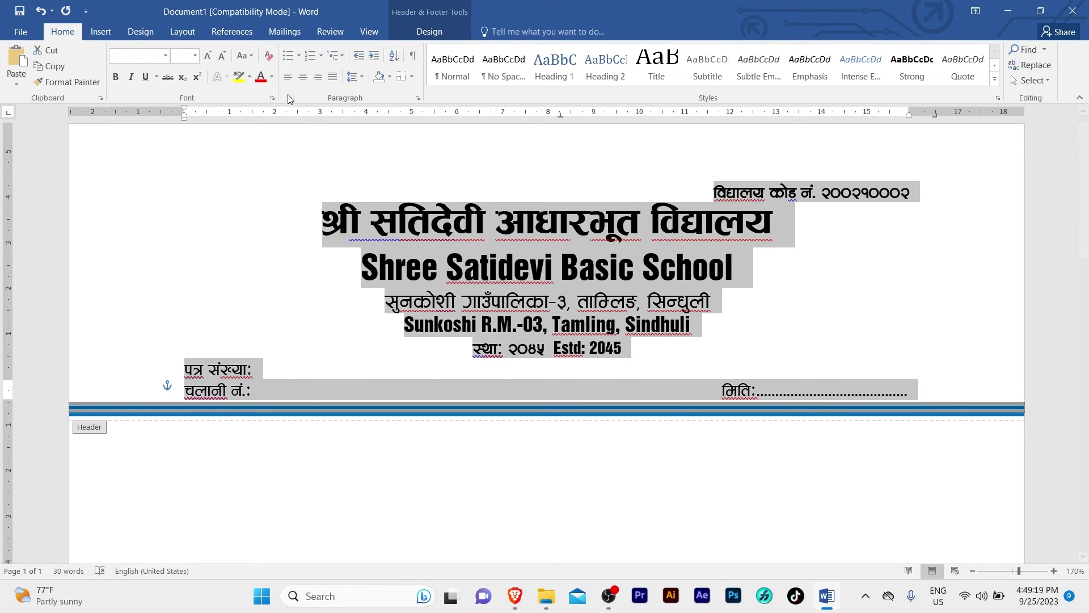
click(271, 77)
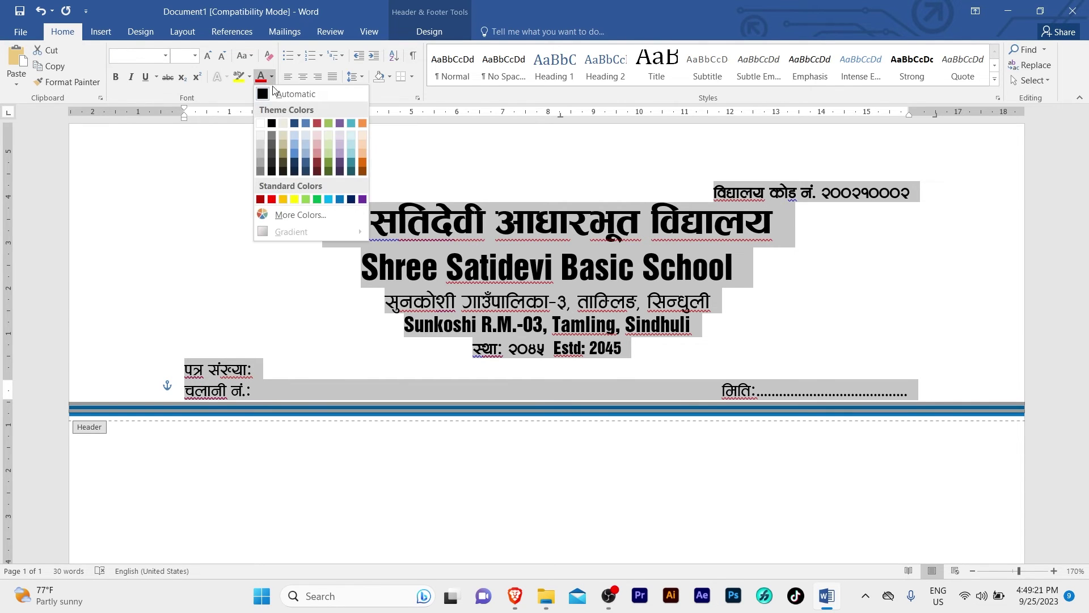
click(339, 198)
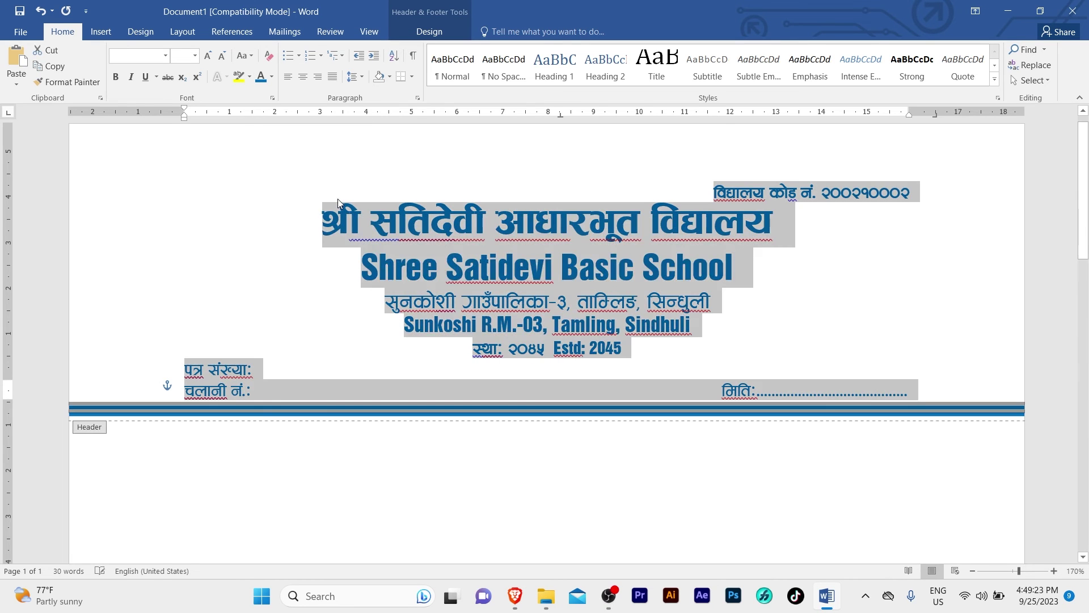
click(646, 299)
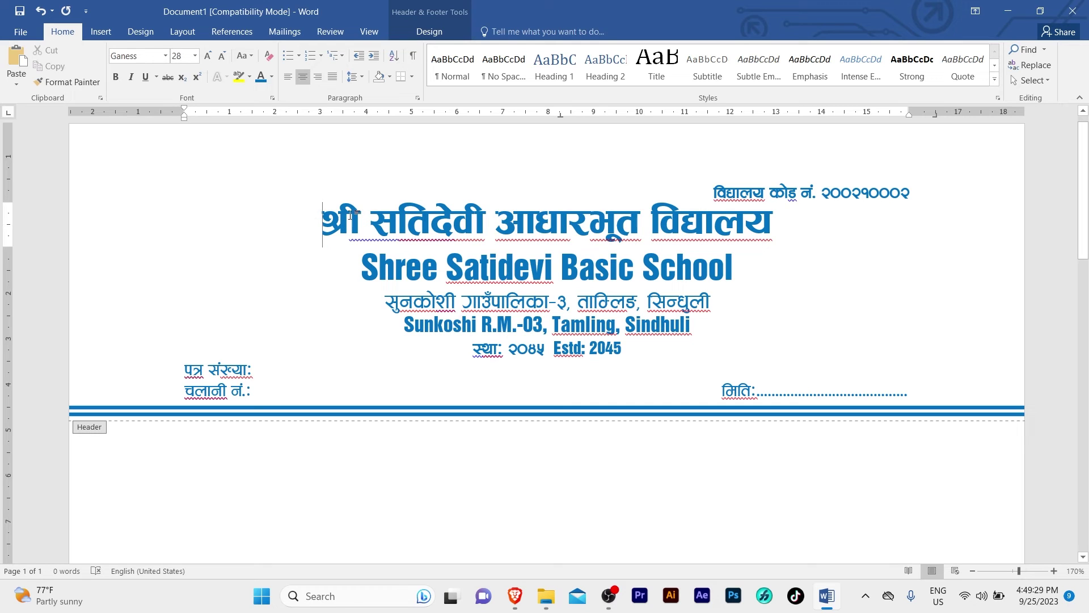
mouse_move(322, 215)
mouse_down()
mouse_move(647, 321)
mouse_move(648, 348)
mouse_up()
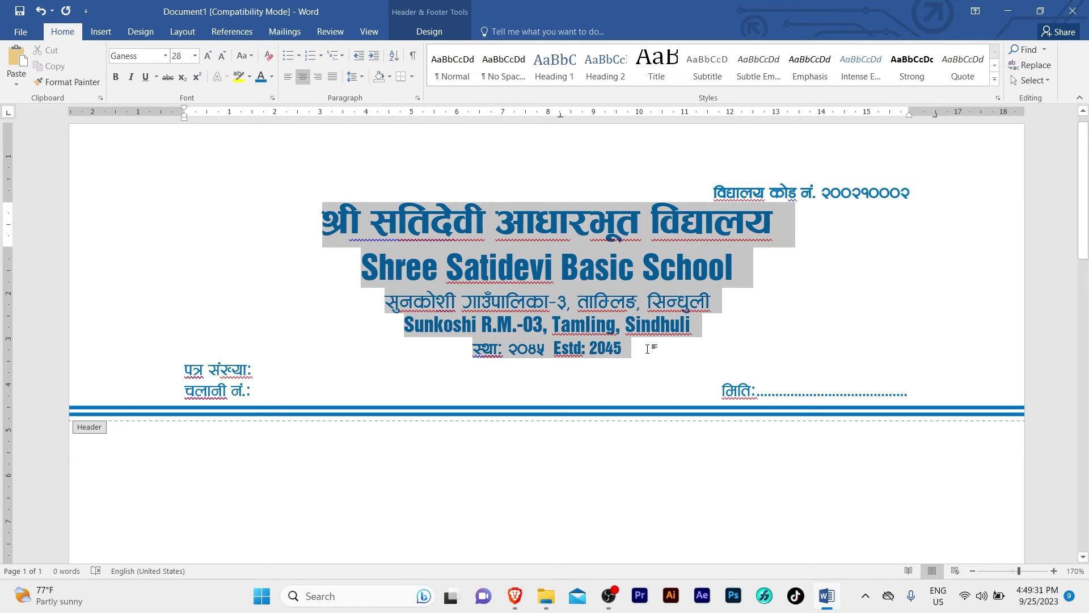
click(361, 77)
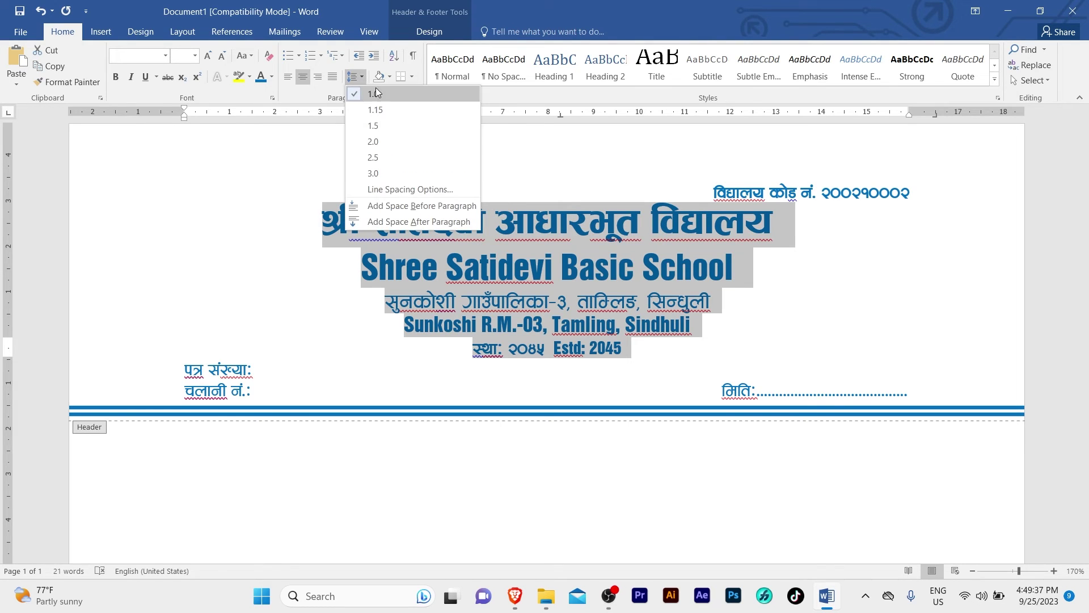
click(378, 95)
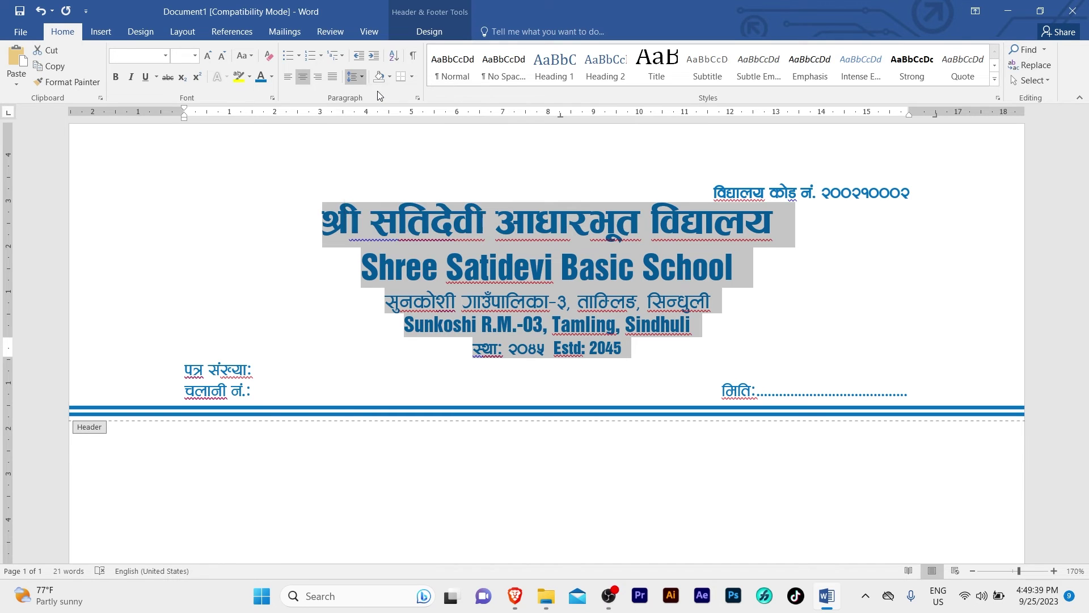
click(361, 77)
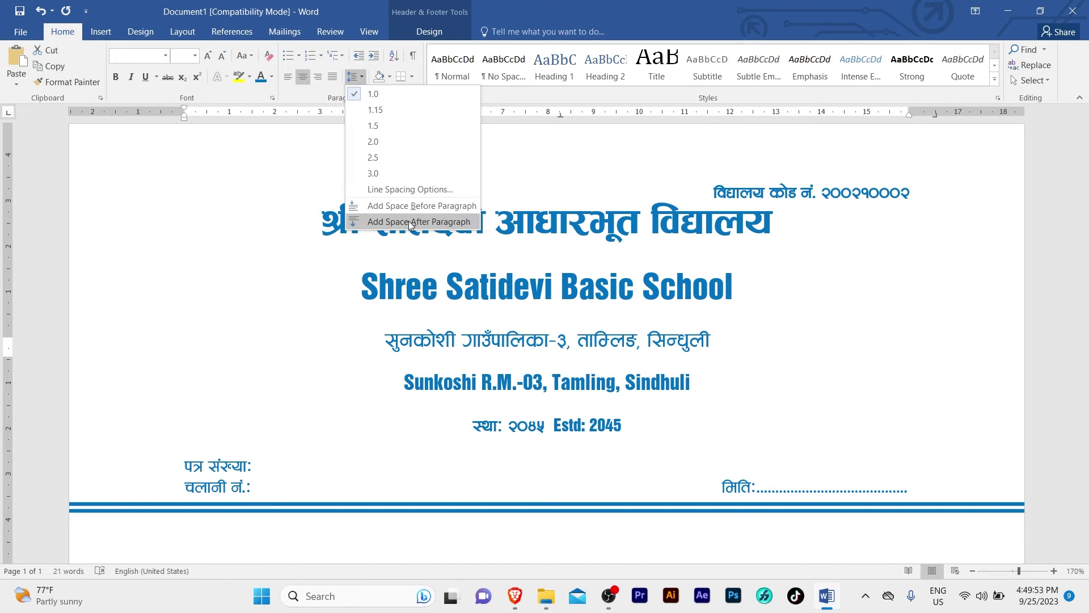
click(386, 93)
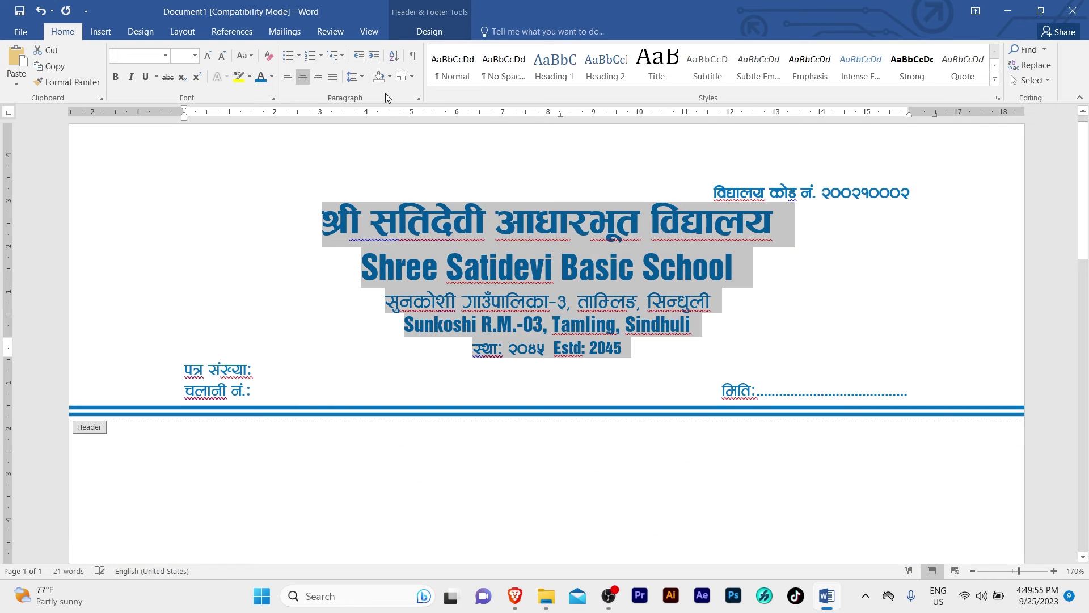
click(649, 349)
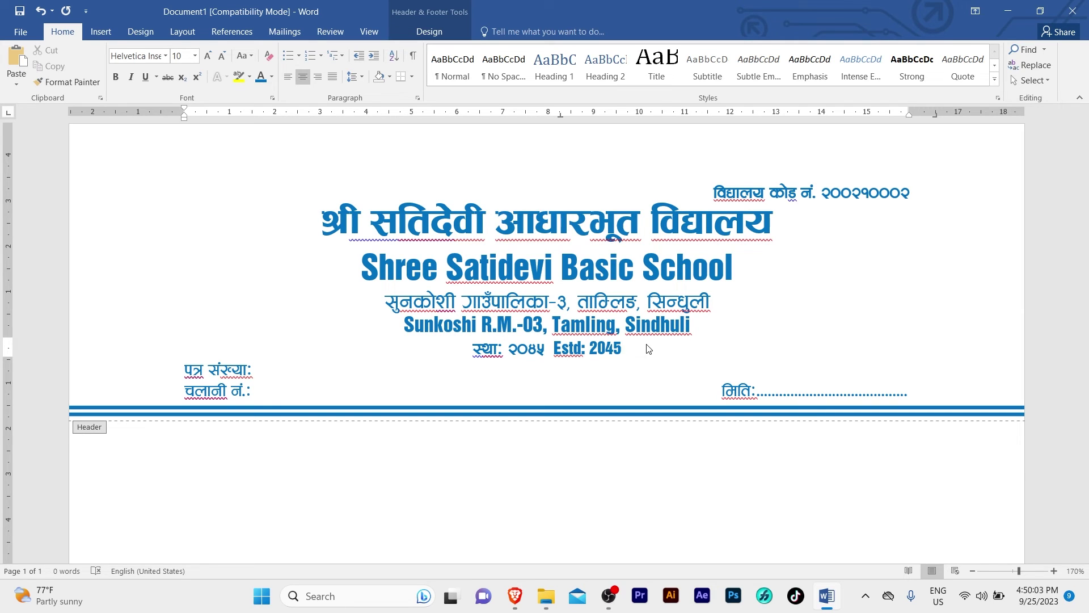
click(314, 221)
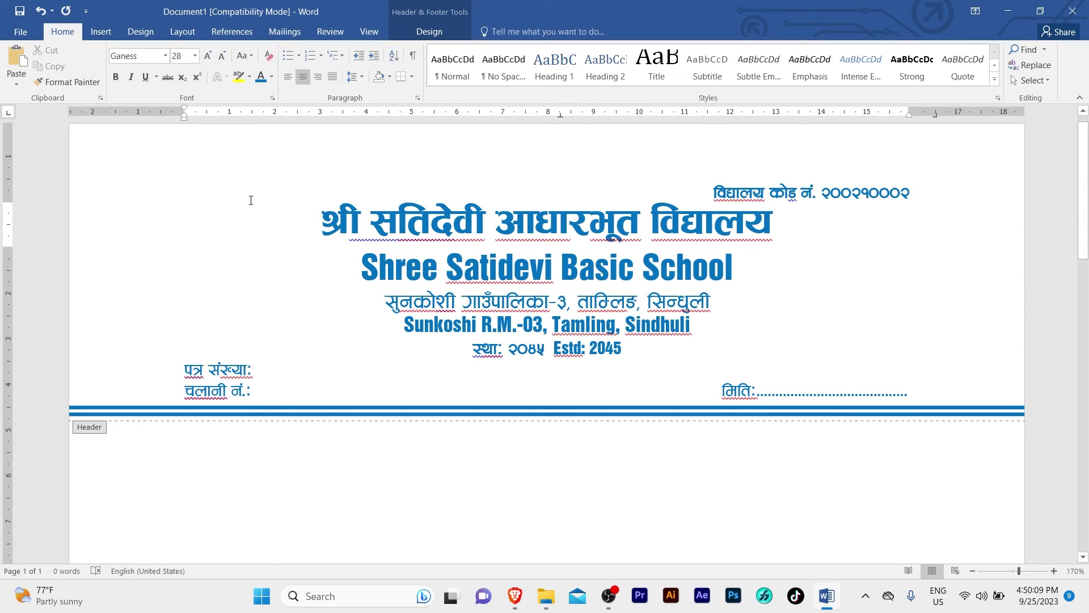
Insert the circular school stamp PNG from the Desktop into the header as a picture
click(101, 31)
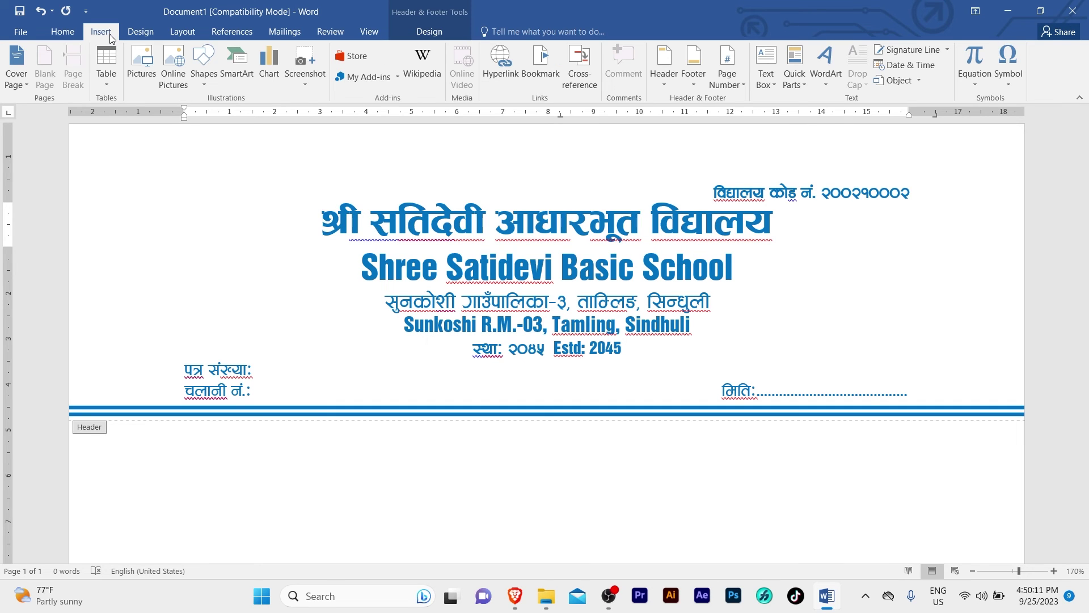
click(139, 72)
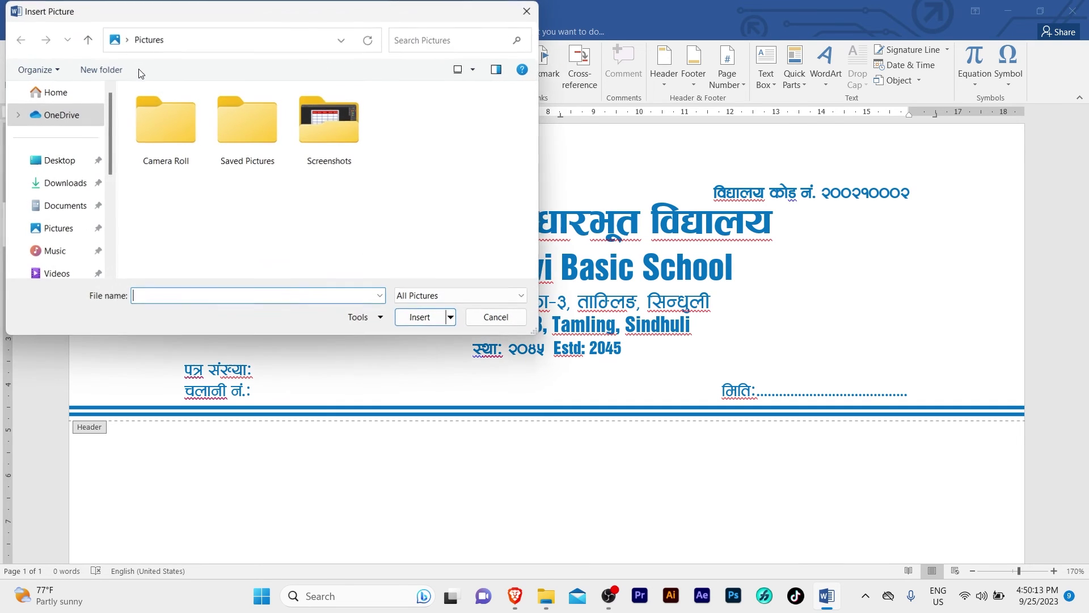
click(56, 162)
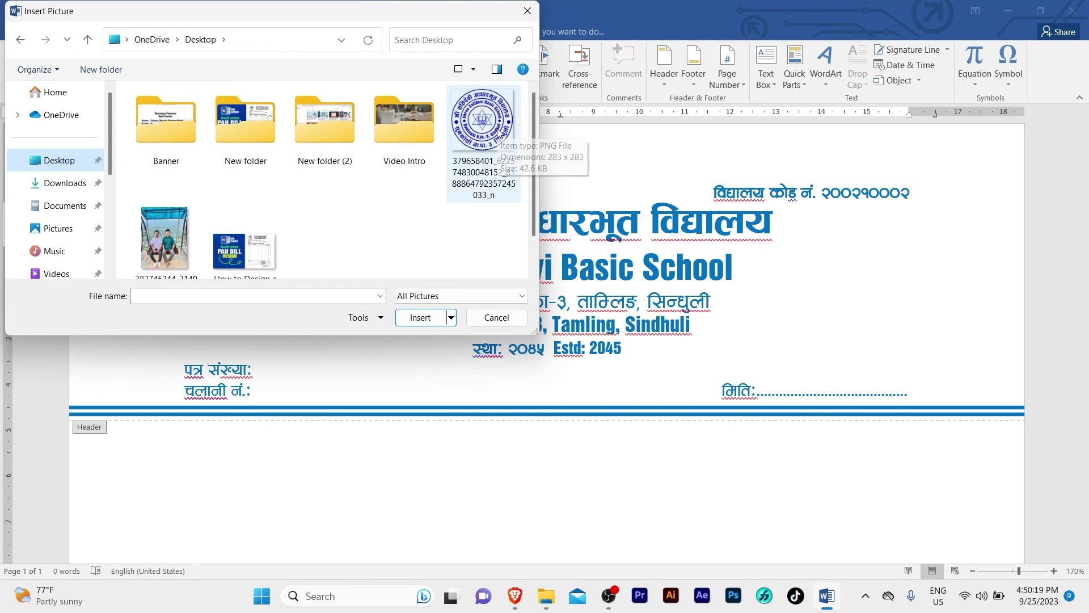
click(478, 114)
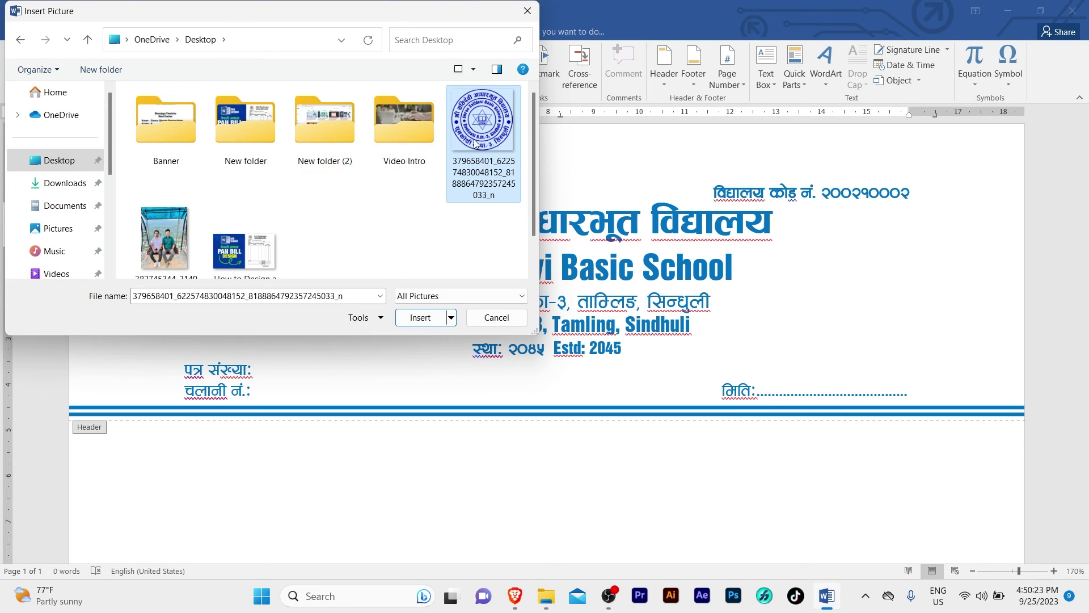
click(421, 319)
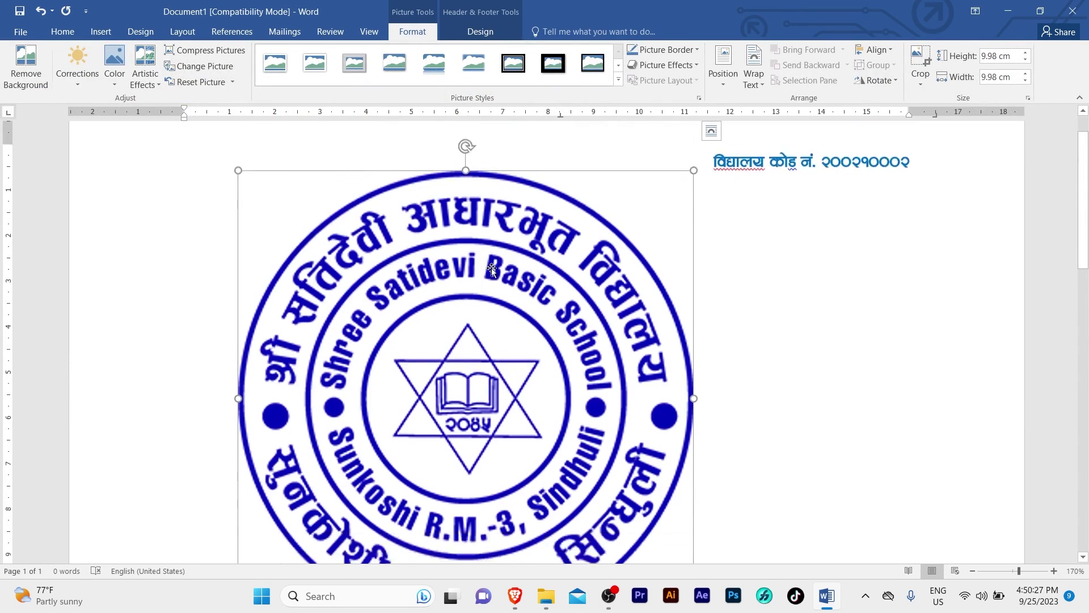
Set the stamp logo's text wrapping to In Front of Text
scroll(491, 269, down, 5)
scroll(491, 269, down, 1)
scroll(491, 269, down, 3)
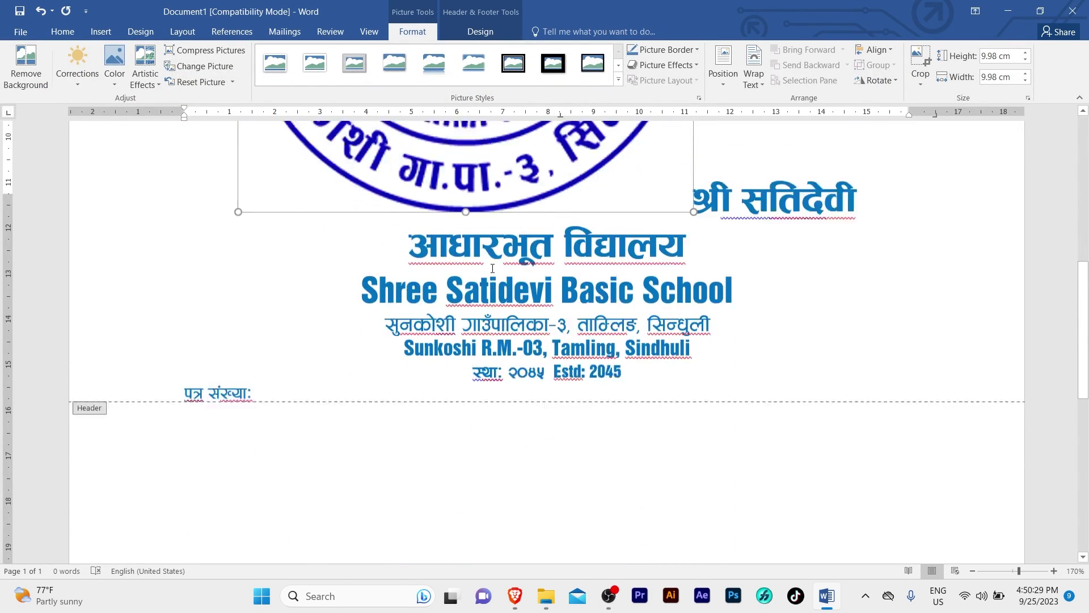
scroll(491, 268, down, 2)
scroll(492, 269, up, 10)
scroll(491, 269, down, 5)
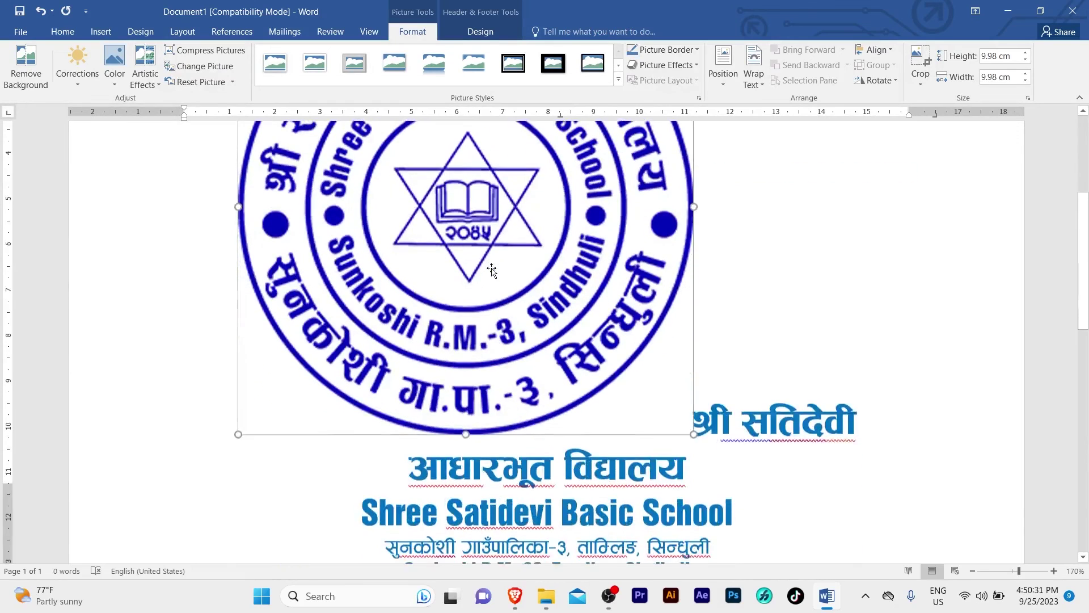
scroll(491, 269, down, 1)
scroll(493, 267, up, 5)
scroll(497, 264, up, 2)
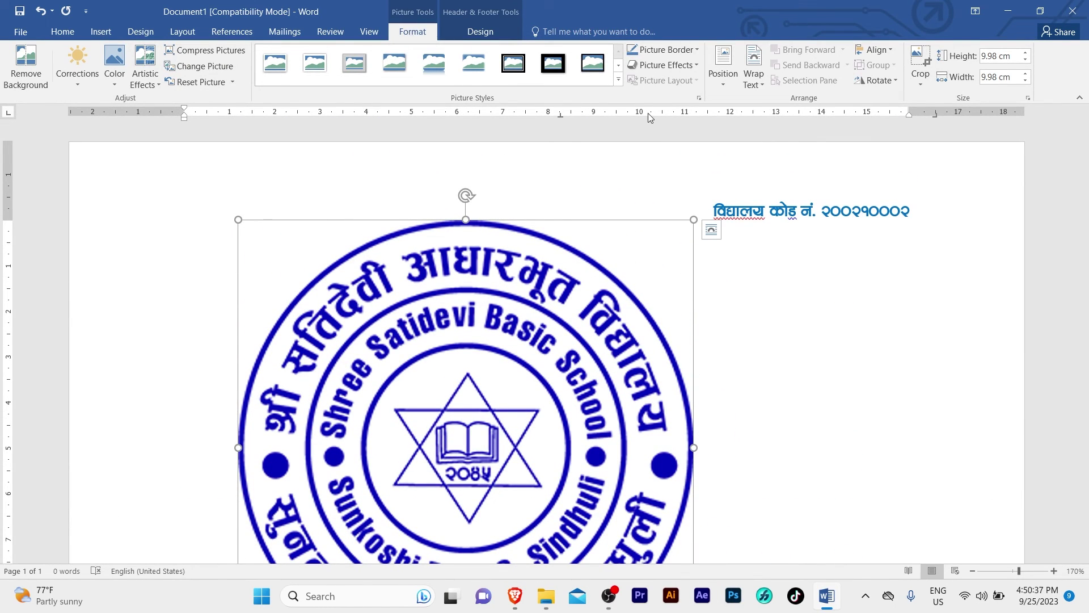
click(757, 81)
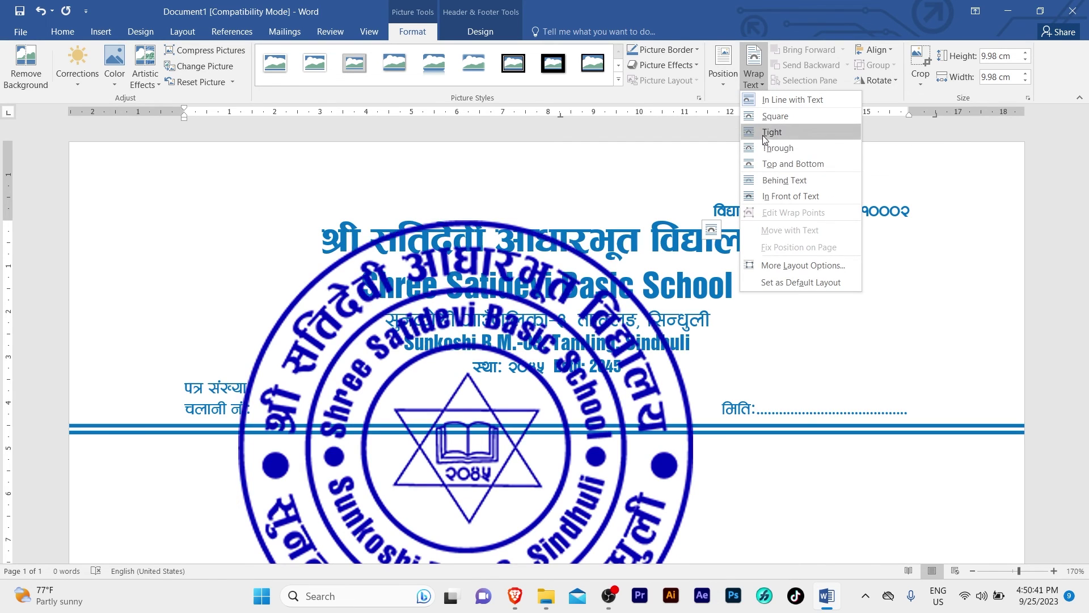
click(797, 197)
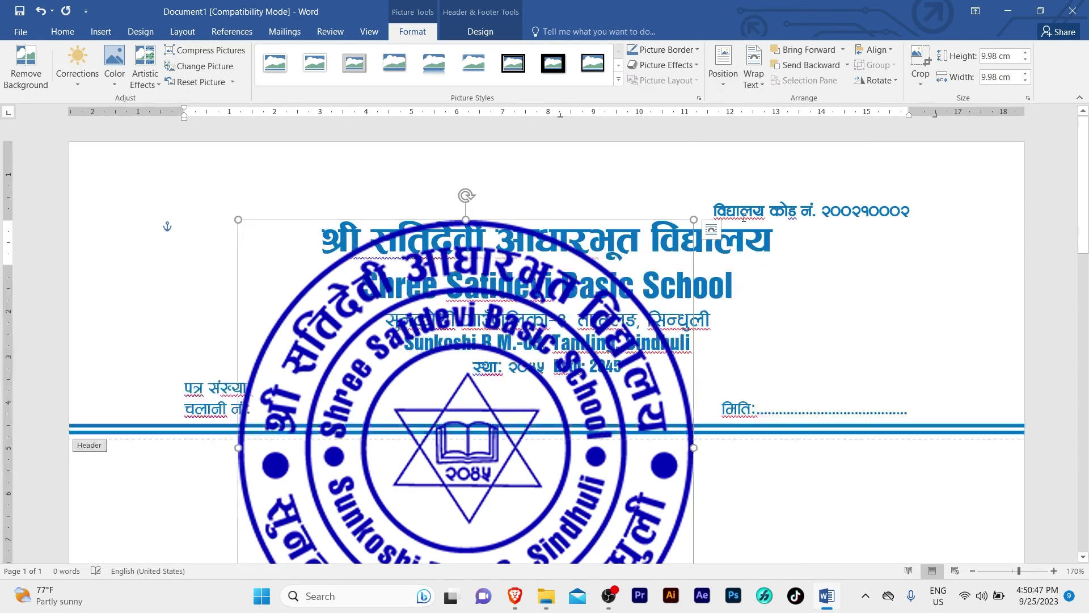
Shrink the logo to about 2.94 cm and place it left of the school name
scroll(623, 370, down, 4)
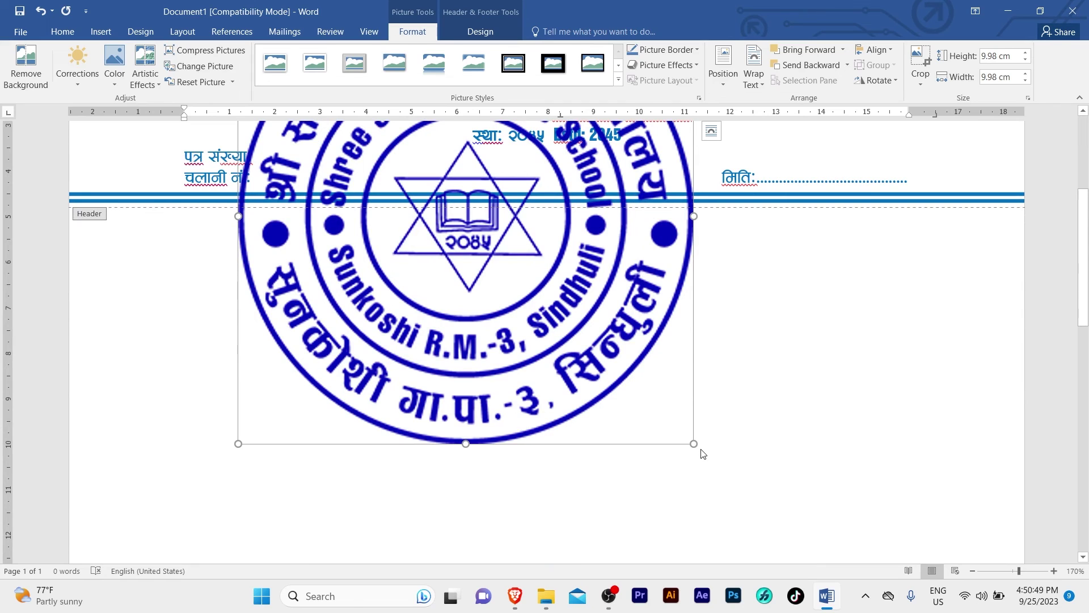
drag(694, 444, 391, 153)
scroll(389, 157, up, 4)
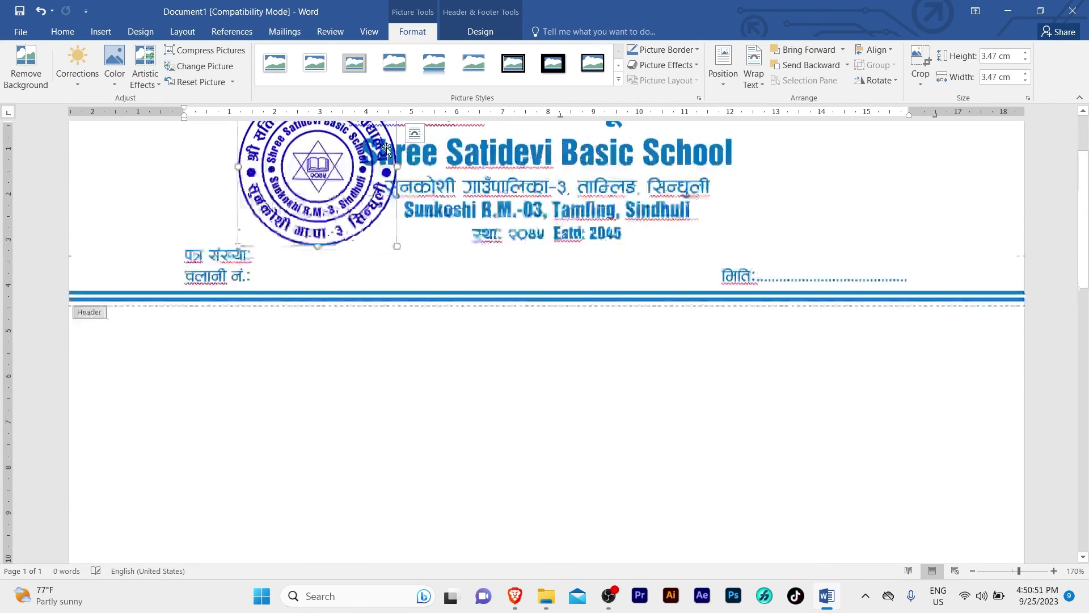
drag(301, 220, 242, 210)
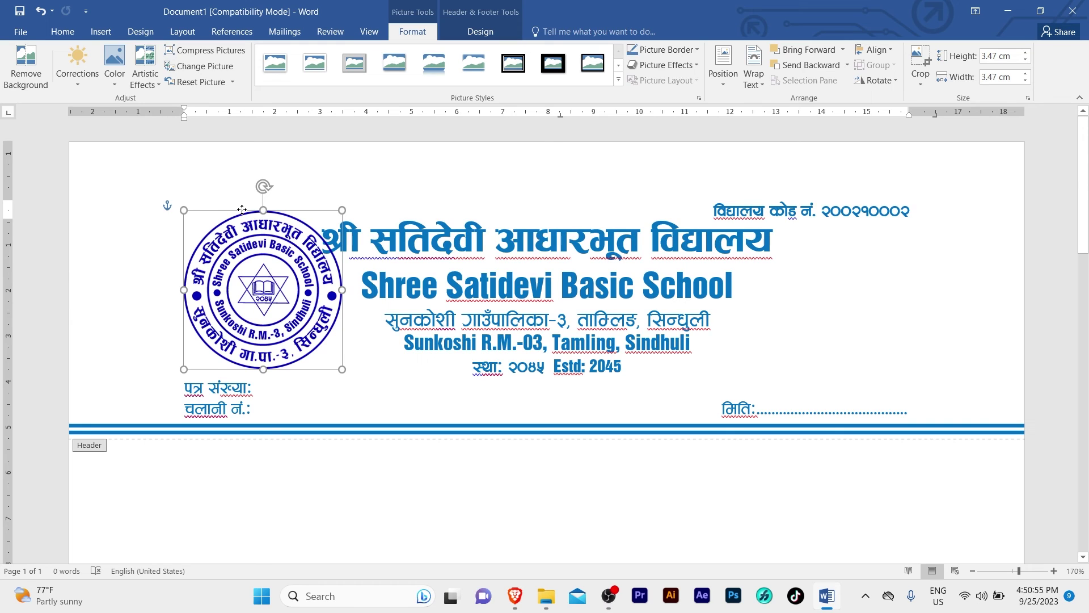
drag(242, 210, 242, 202)
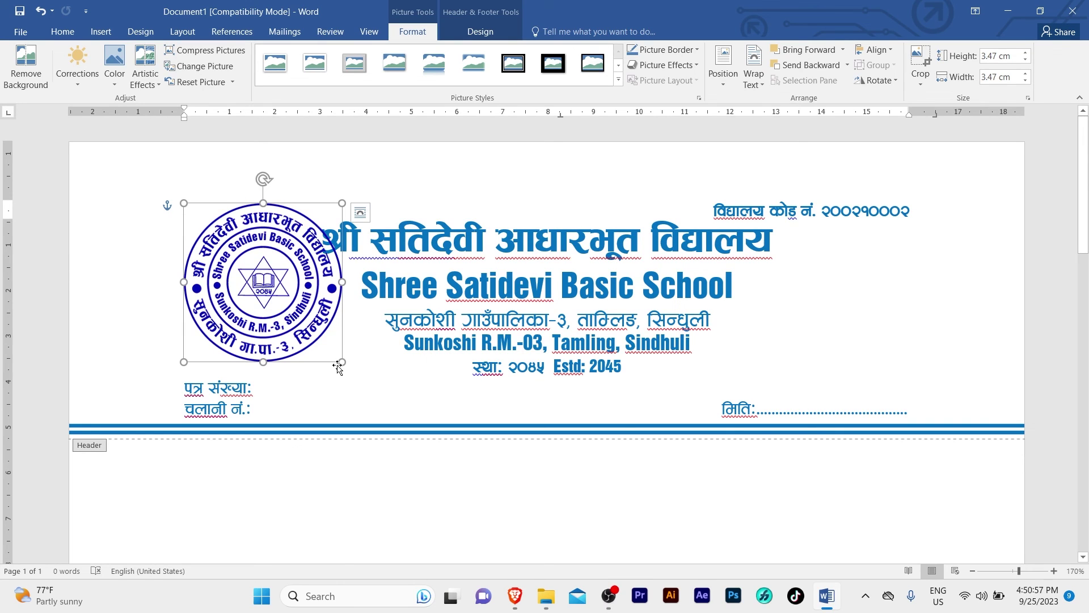
mouse_move(342, 362)
mouse_down()
mouse_move(309, 328)
mouse_move(318, 337)
mouse_up()
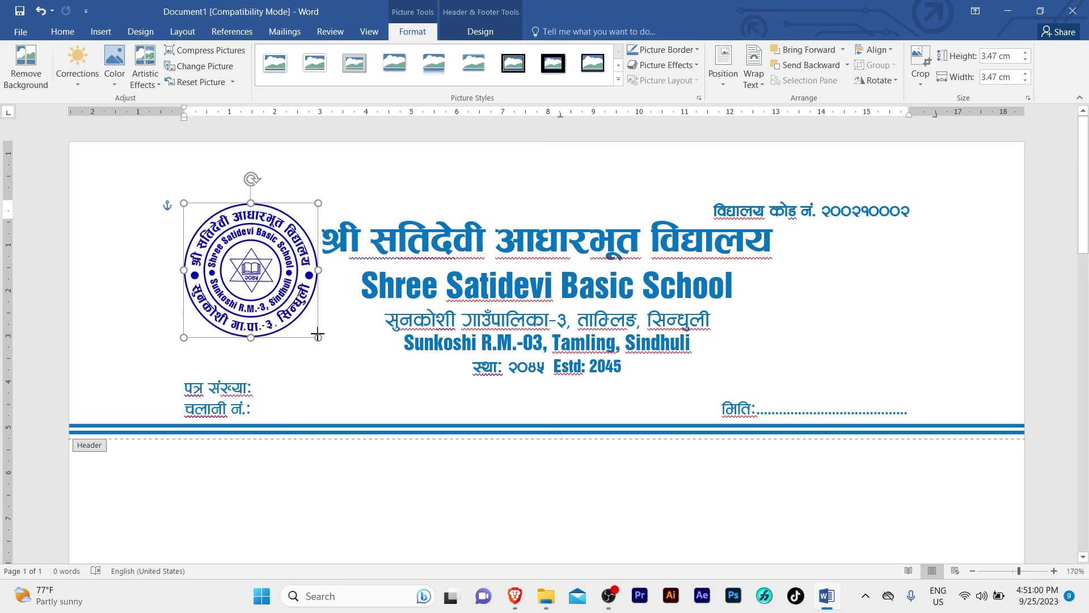
Nudge the 2.94 cm seal logo slightly lower, centred beside the title through founding-year lines
click(375, 318)
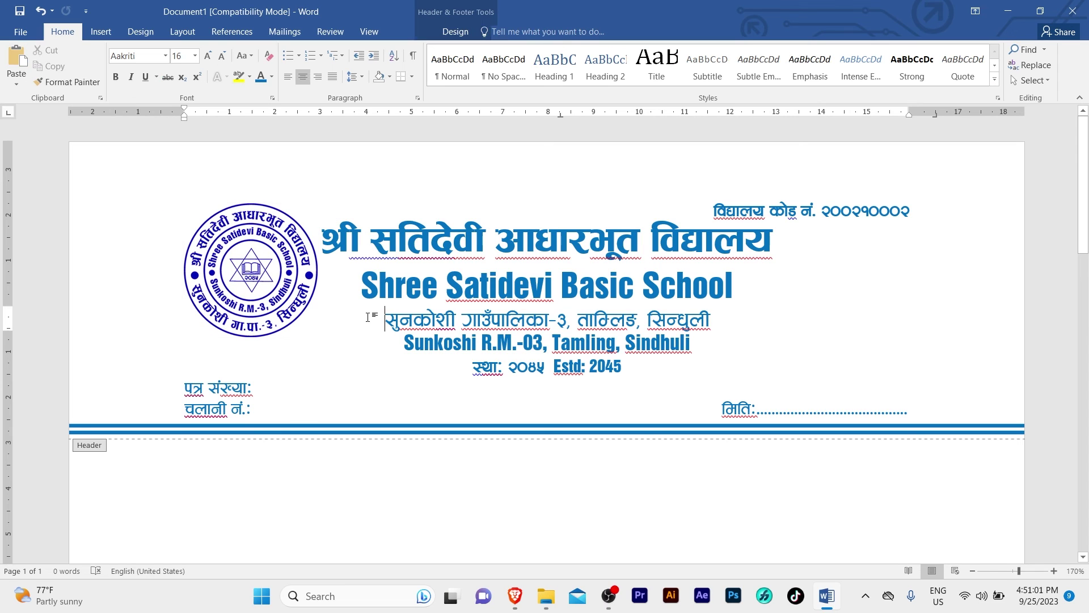
click(238, 206)
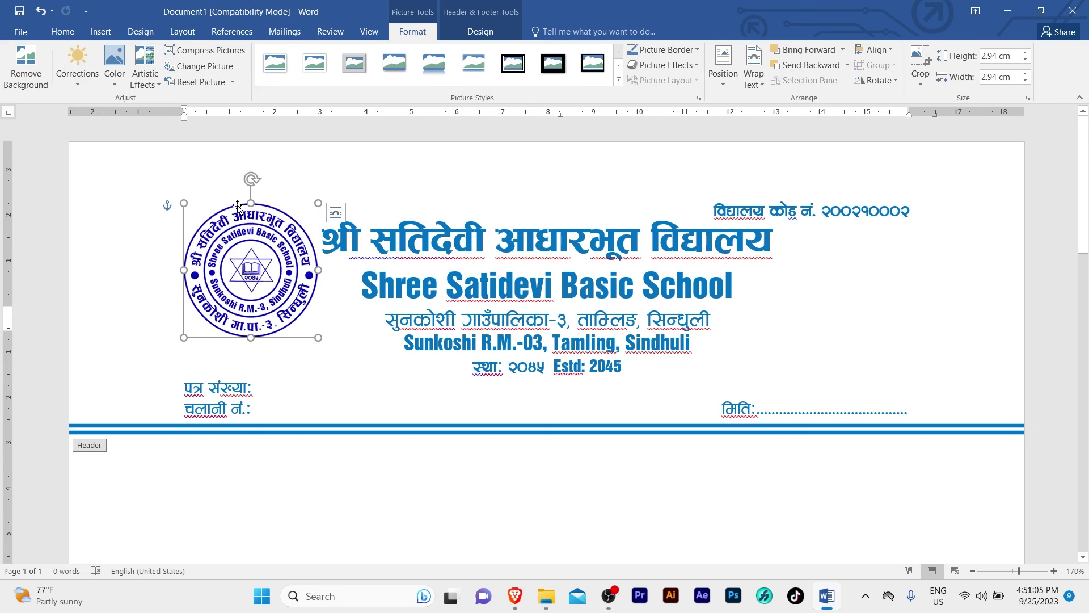
key(Down)
key(Down)
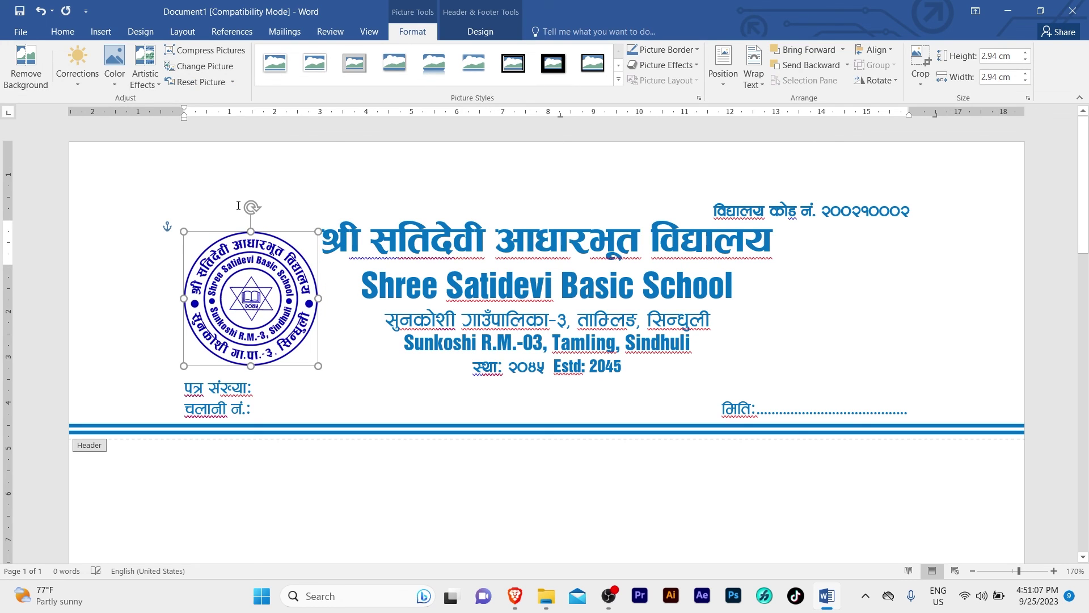
key(ctrl+Up)
key(ctrl+Up)
key(ctrl+Up)
key(ctrl+Up)
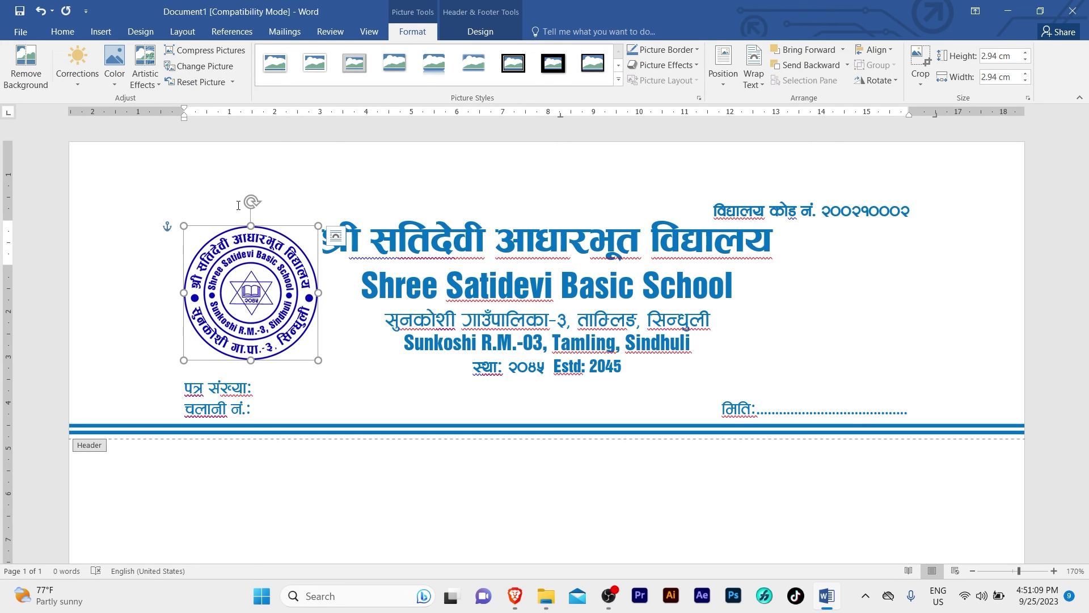
click(579, 297)
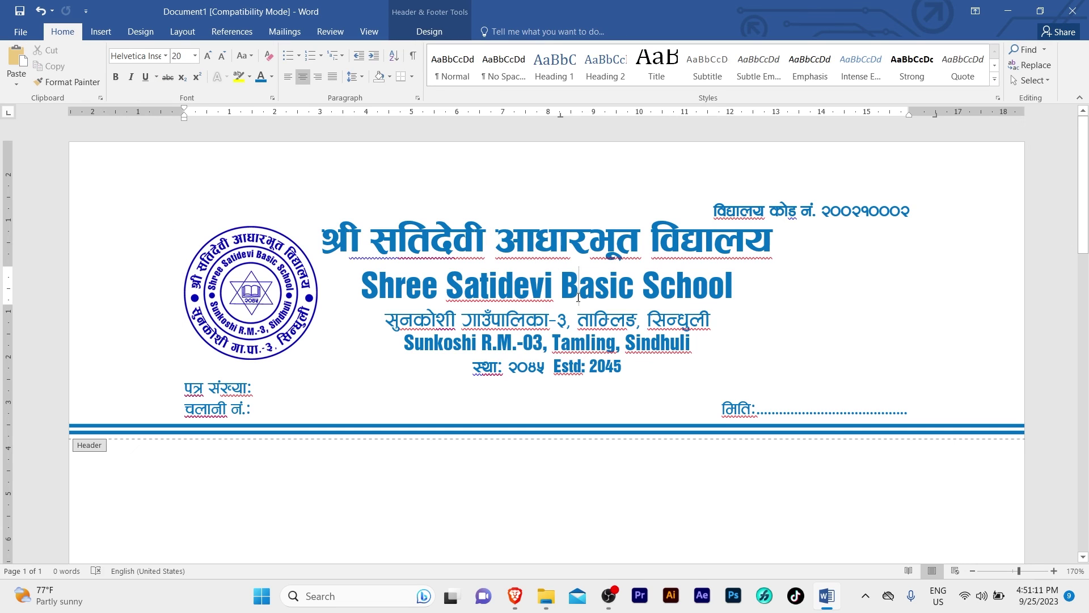